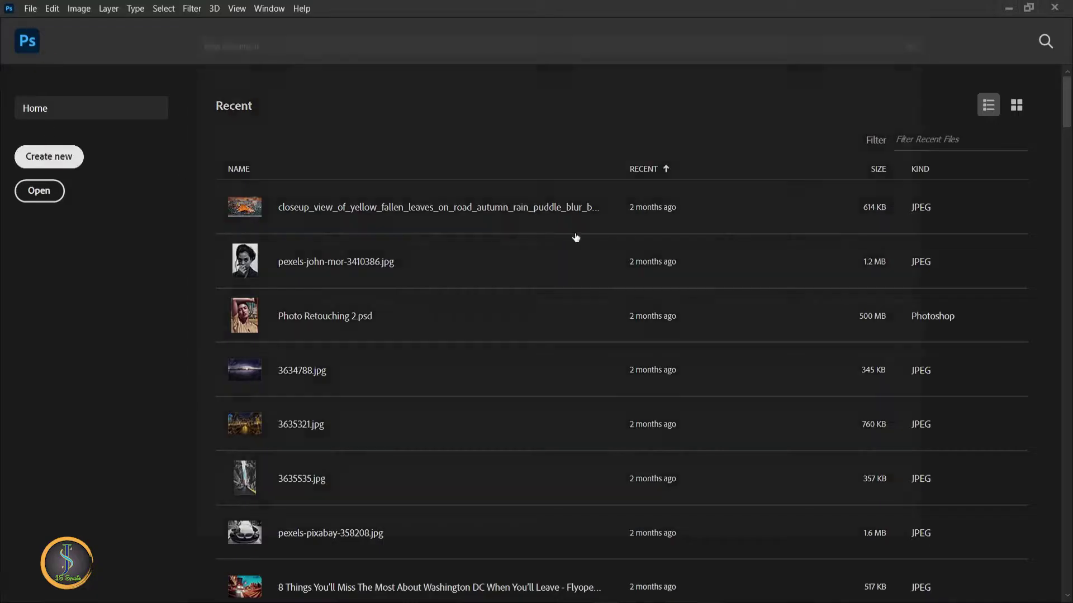
# - Create a new document with a near-black 0d0d0d solid colour fill layer
pyautogui.click(836, 519)
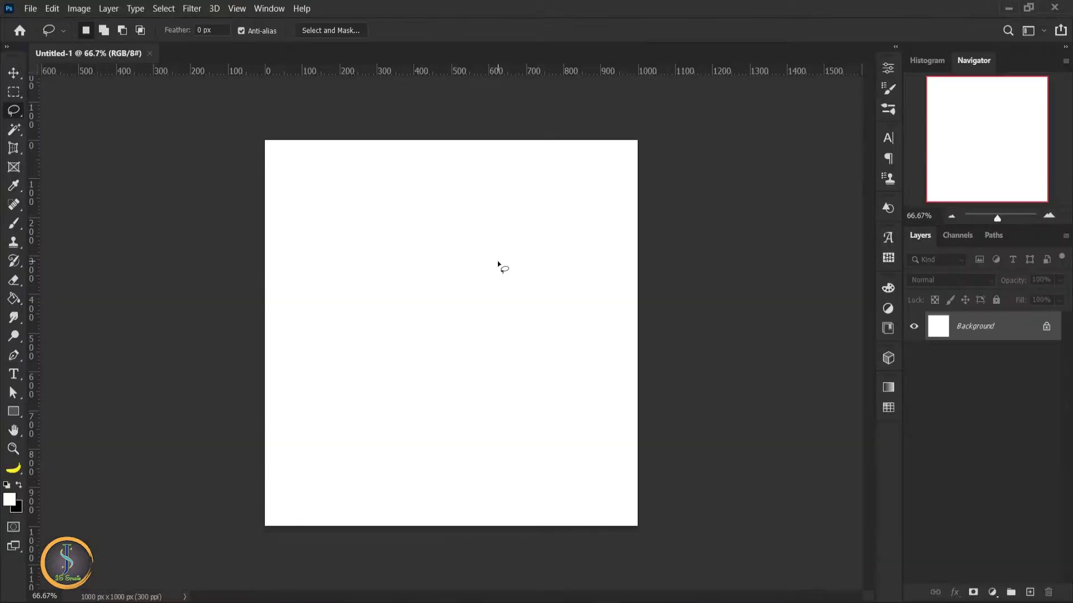
pyautogui.scroll(2, 586, 223)
pyautogui.click(992, 593)
pyautogui.click(975, 342)
pyautogui.write('0d0d0d')
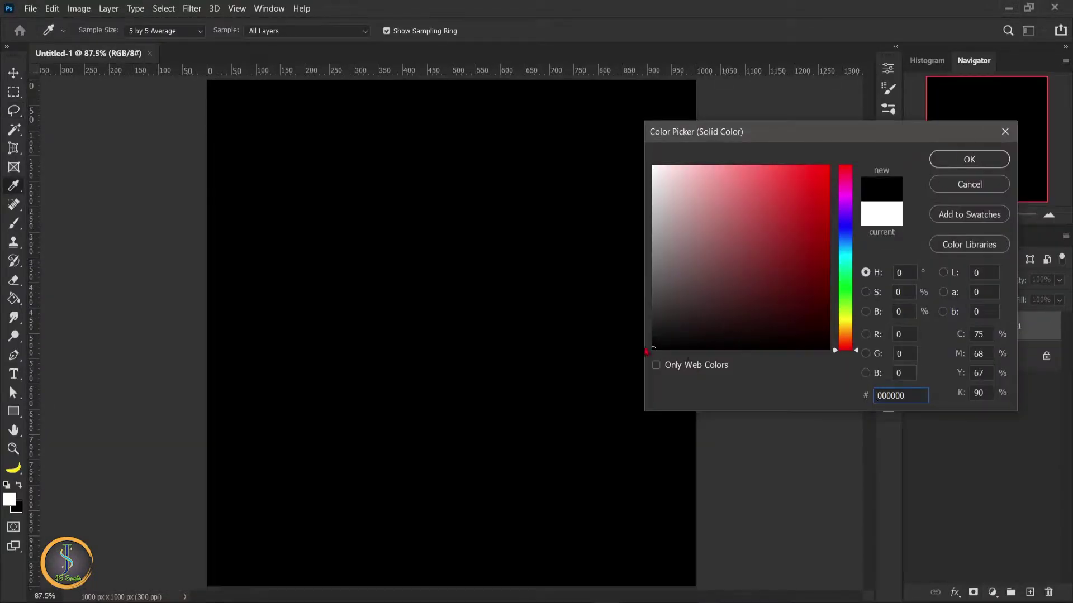
pyautogui.press('Return')
# - Place the woods and wooden table images into the poster as embedded layers
pyautogui.press('l')
pyautogui.click(30, 9)
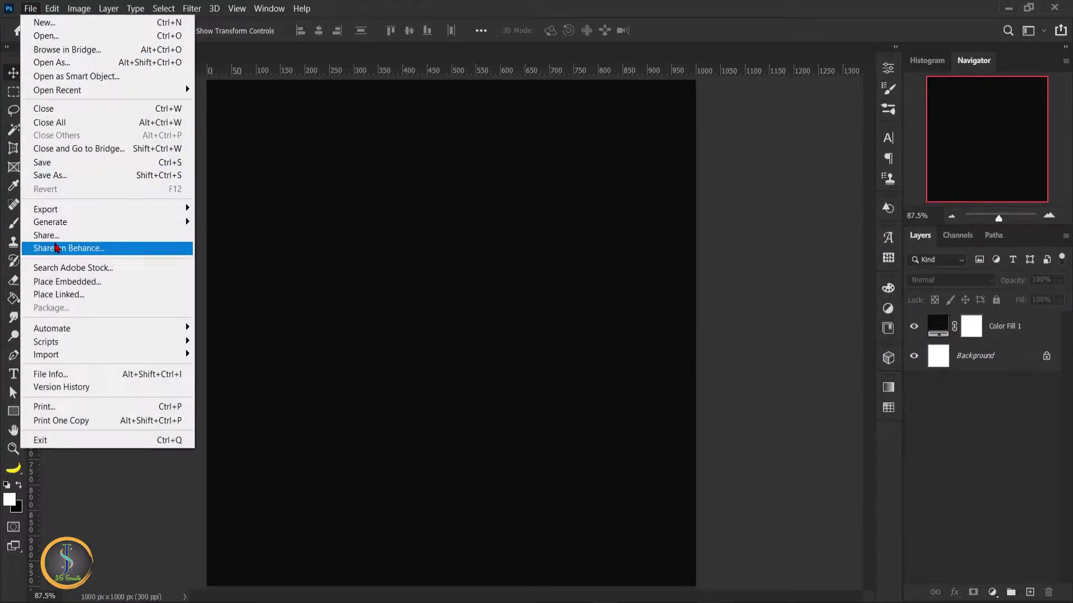
pyautogui.click(67, 246)
pyautogui.click(383, 228)
pyautogui.click(486, 351)
pyautogui.click(668, 30)
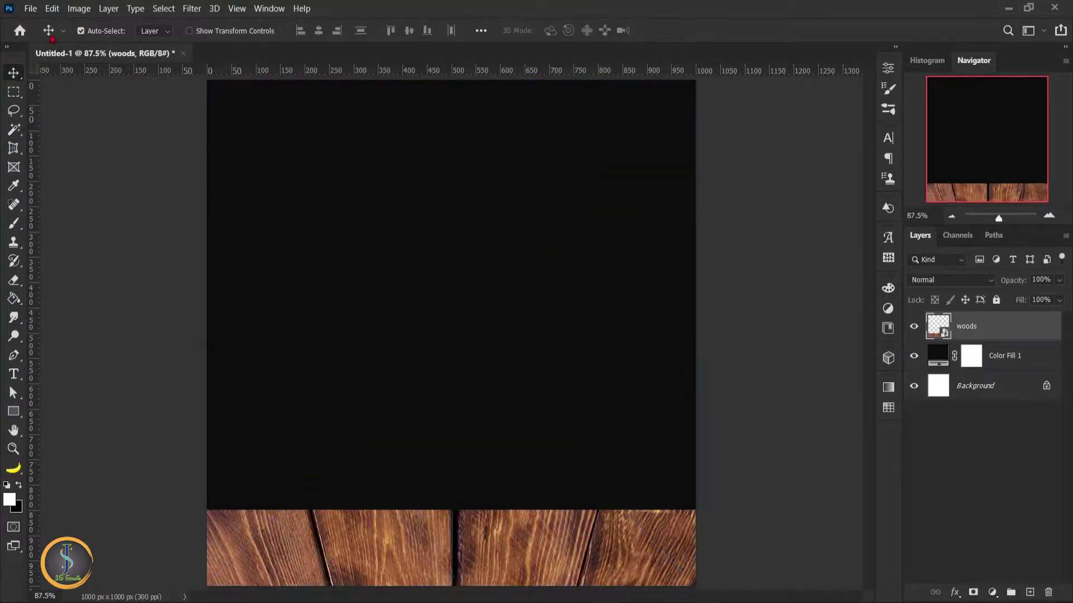
pyautogui.click(30, 9)
pyautogui.click(67, 246)
pyautogui.doubleClick(299, 241)
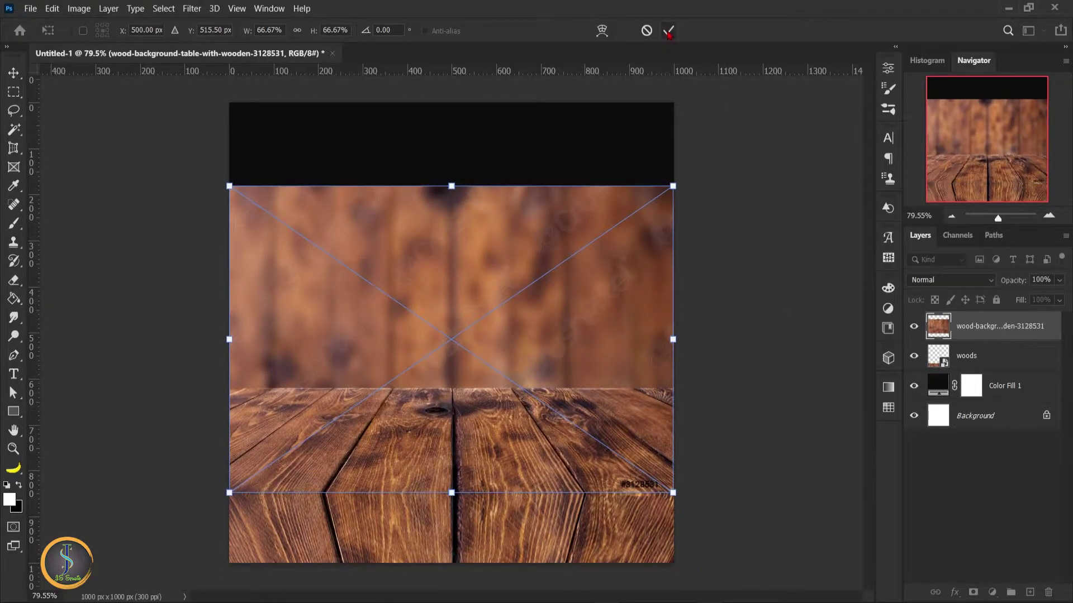
pyautogui.click(668, 30)
# - Mask the wooden table image so the blurred wall above the tabletop is hidden
pyautogui.press('m')
pyautogui.moveTo(226, 167); pyautogui.dragTo(757, 392)
pyautogui.click(163, 8)
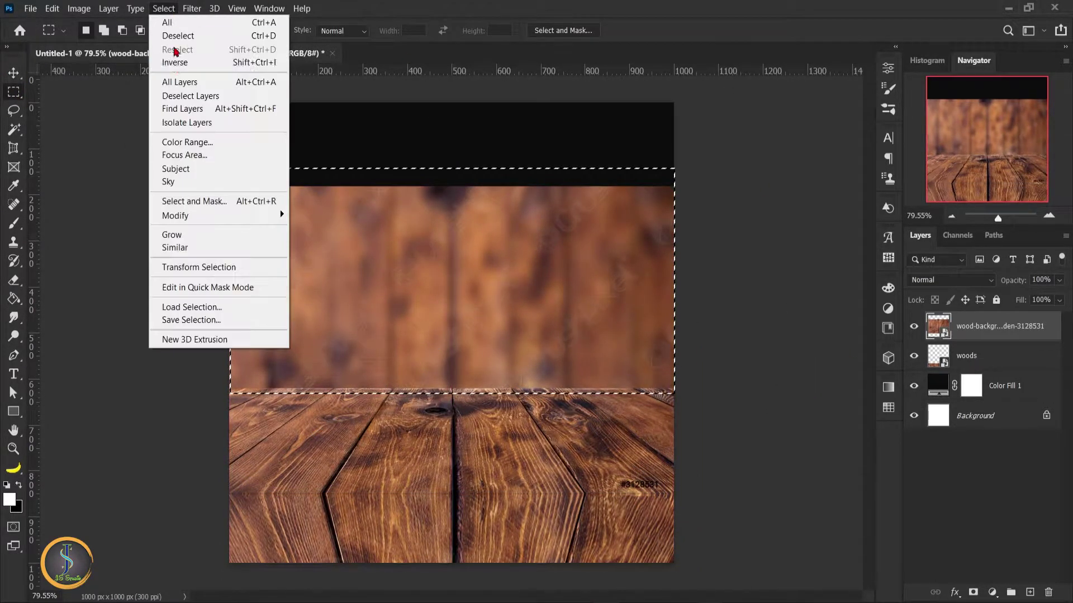
pyautogui.click(175, 62)
pyautogui.click(972, 592)
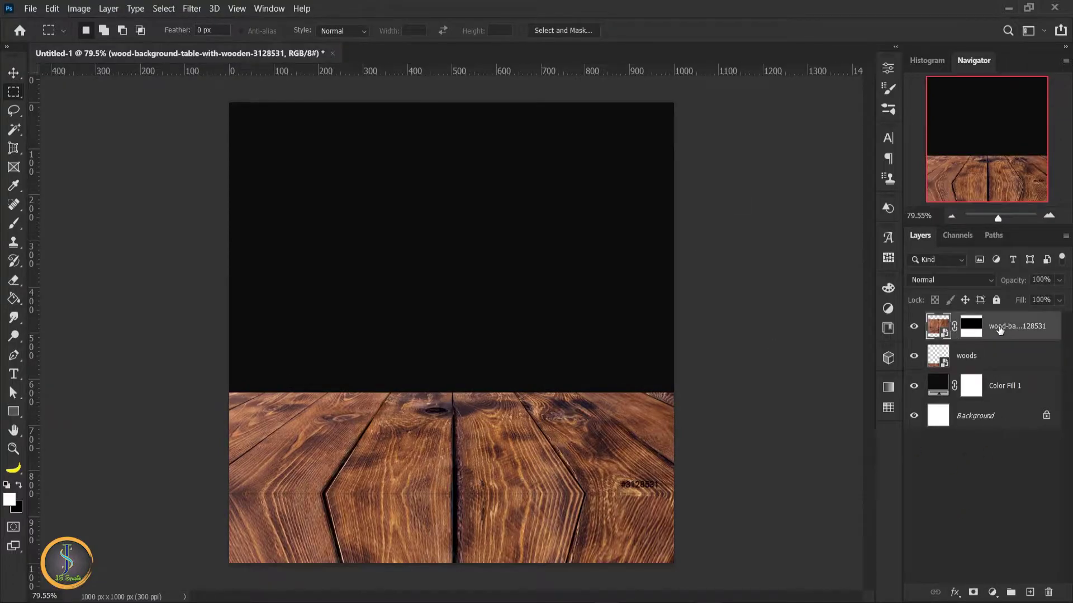
pyautogui.click(13, 72)
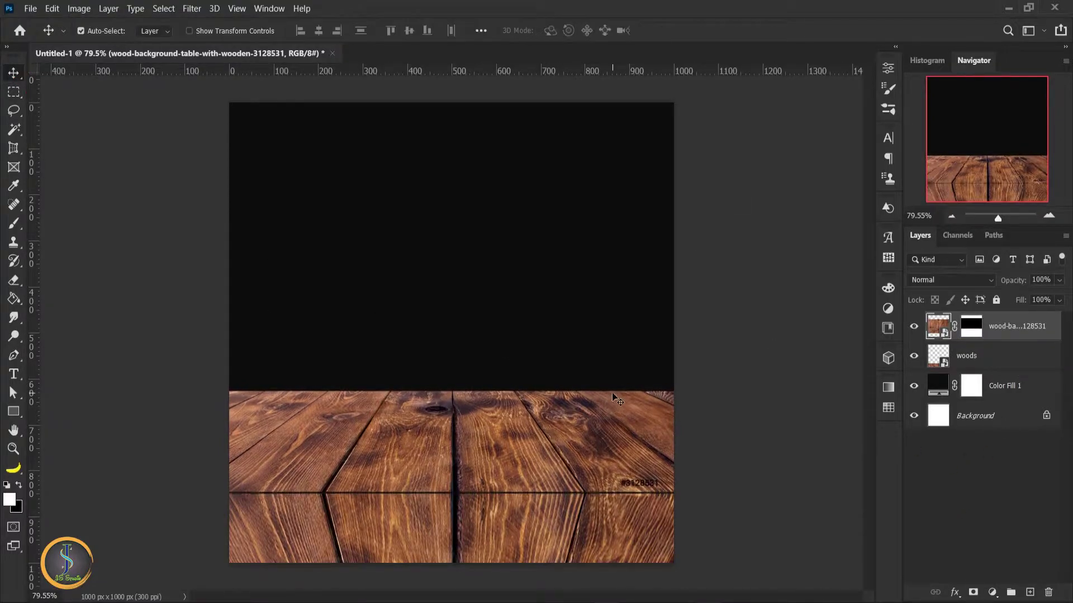
pyautogui.click(994, 356)
# - Group the two wood layers into Group 1 and expand it
pyautogui.keyDown('ctrl'); pyautogui.click(1010, 318); pyautogui.keyUp('ctrl')
pyautogui.hotkey('ctrl', 'g')
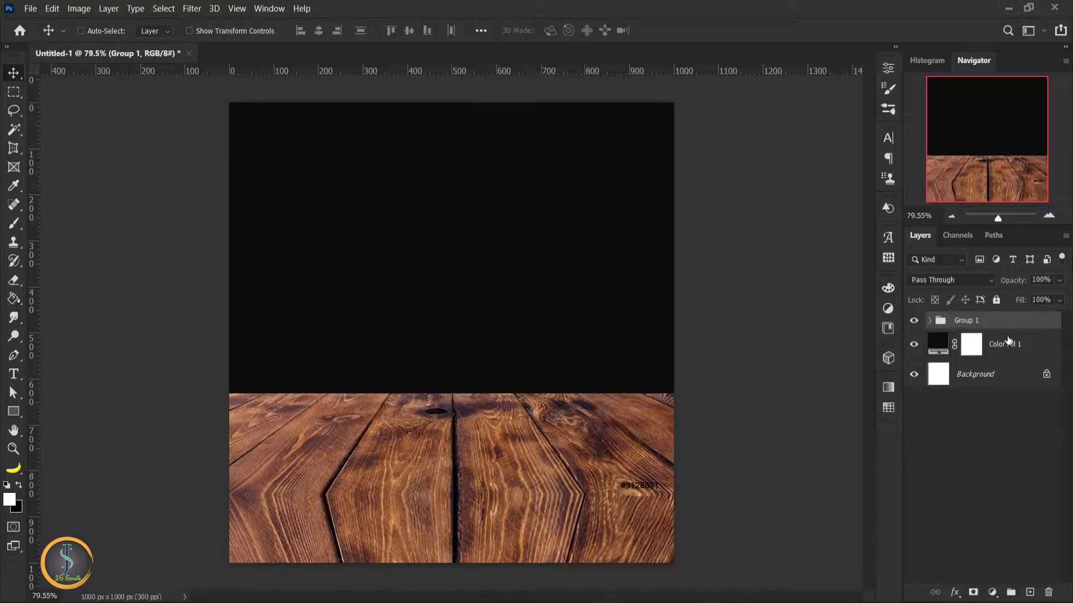
pyautogui.click(969, 320)
pyautogui.click(992, 592)
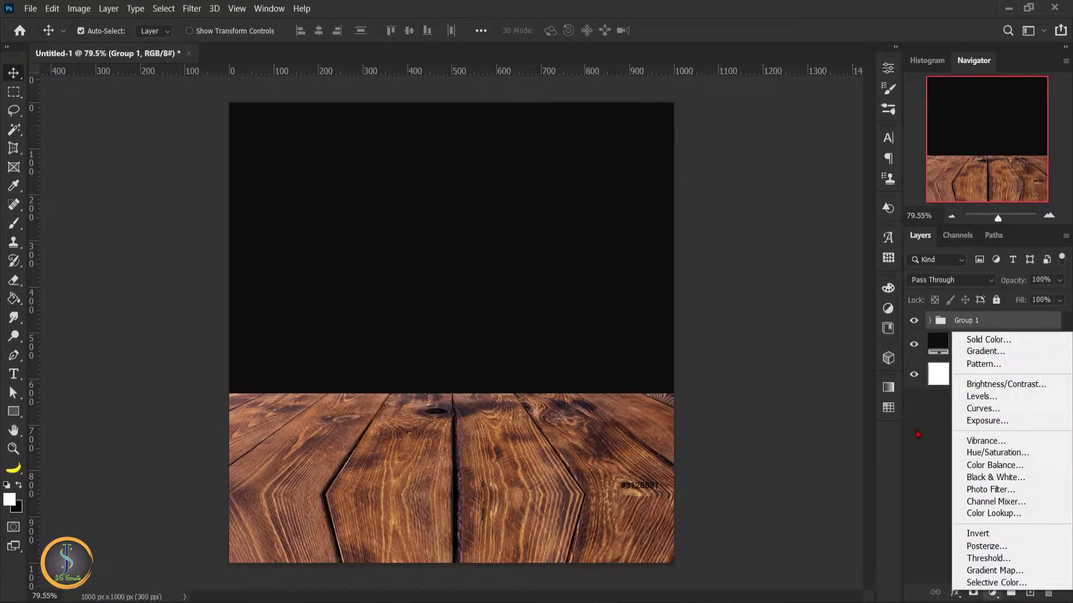
pyautogui.click(929, 320)
pyautogui.rightClick(994, 344)
pyautogui.press('Escape')
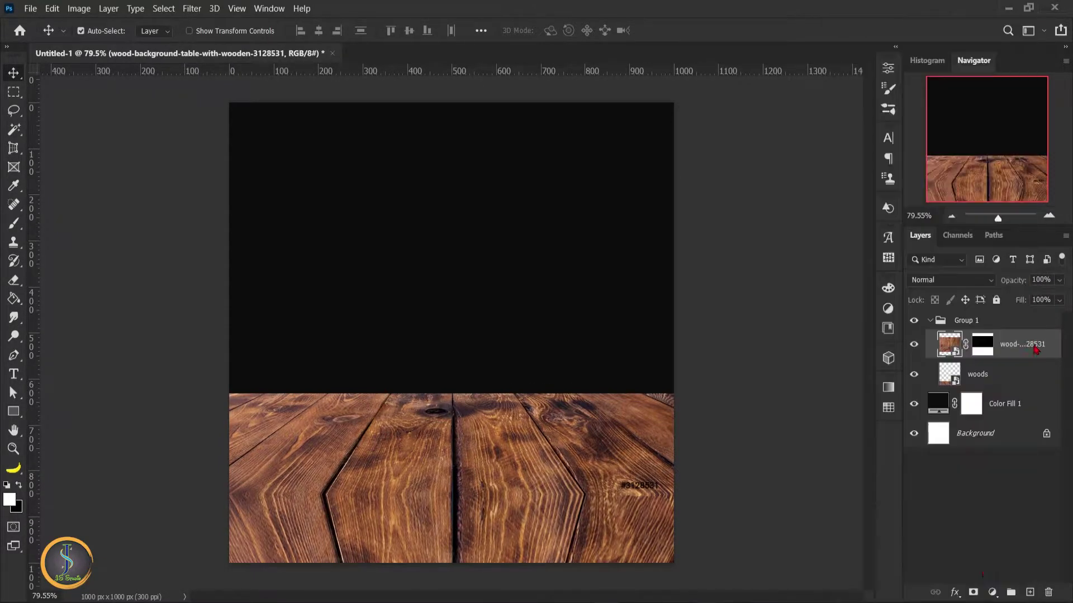
# - Add a Levels adjustment tweaking the Red and Green channels to warm the wood
pyautogui.click(992, 592)
pyautogui.click(981, 396)
pyautogui.hotkey('alt', '3')
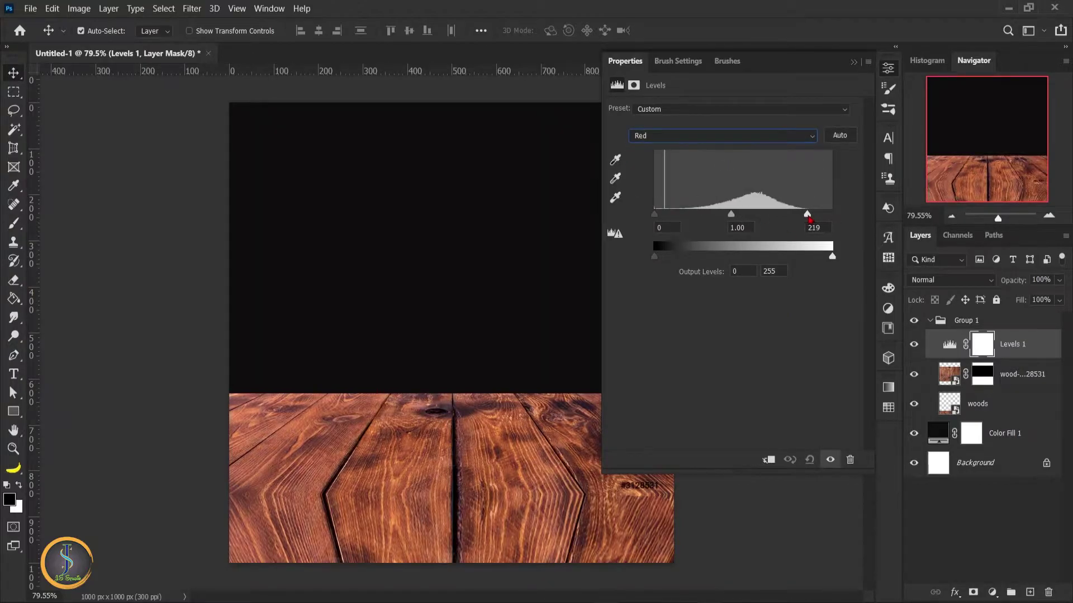
pyautogui.hotkey('alt', '4')
pyautogui.moveTo(832, 213); pyautogui.dragTo(786, 214)
pyautogui.moveTo(721, 214)
pyautogui.mouseDown()
pyautogui.moveTo(772, 213)
pyautogui.moveTo(729, 218)
pyautogui.mouseUp()
pyautogui.click(853, 62)
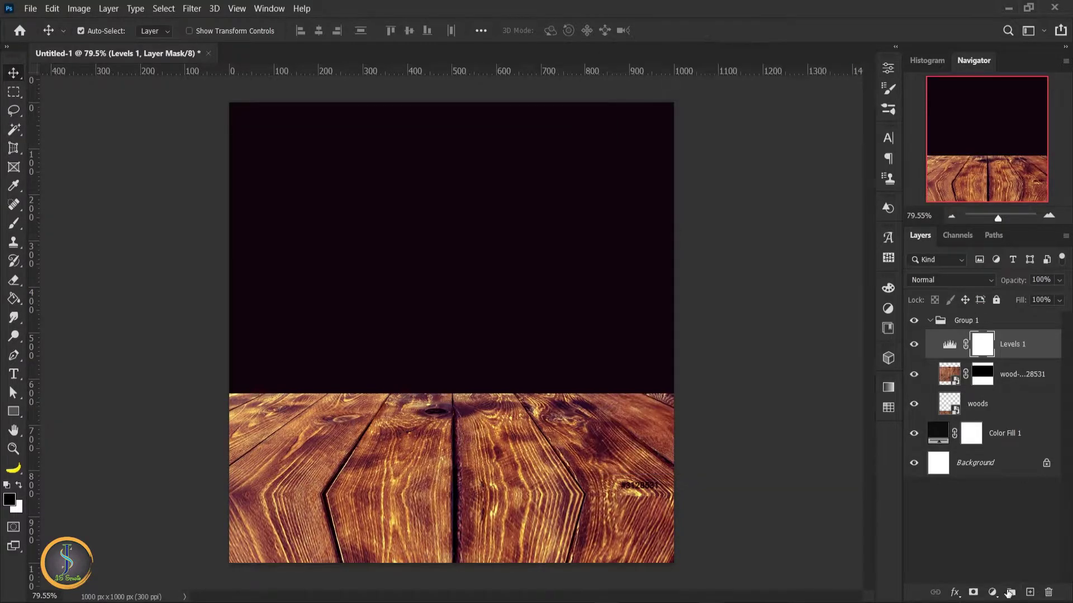
# - Add a Curves S-curve for contrast inside Group 1, then collapse the group
pyautogui.click(961, 321)
pyautogui.click(993, 592)
pyautogui.click(994, 406)
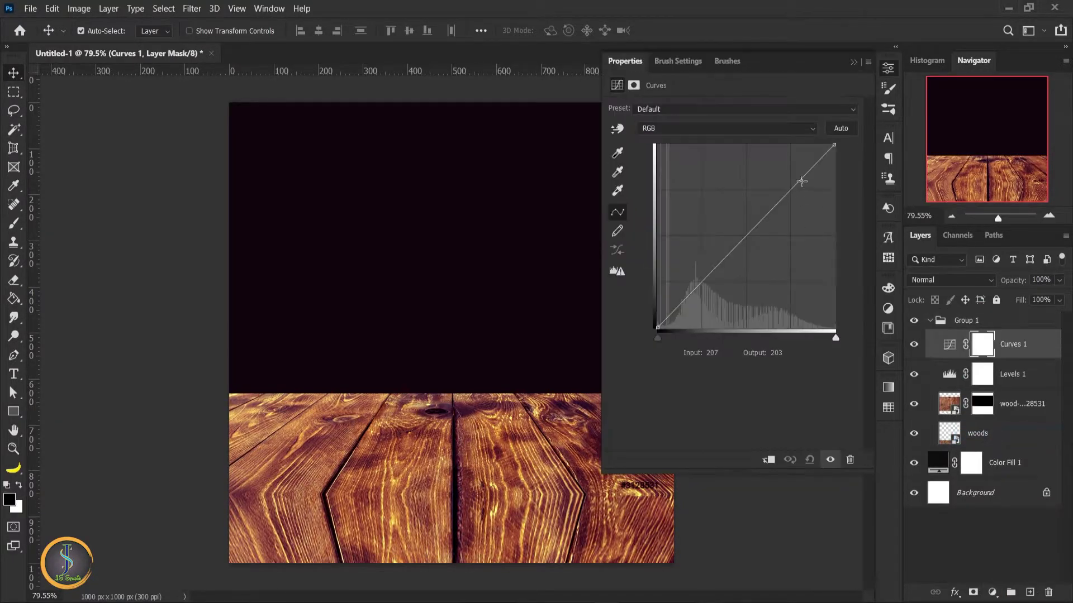
pyautogui.moveTo(782, 199)
pyautogui.mouseDown()
pyautogui.moveTo(802, 180)
pyautogui.moveTo(802, 193)
pyautogui.mouseUp()
pyautogui.click(698, 285)
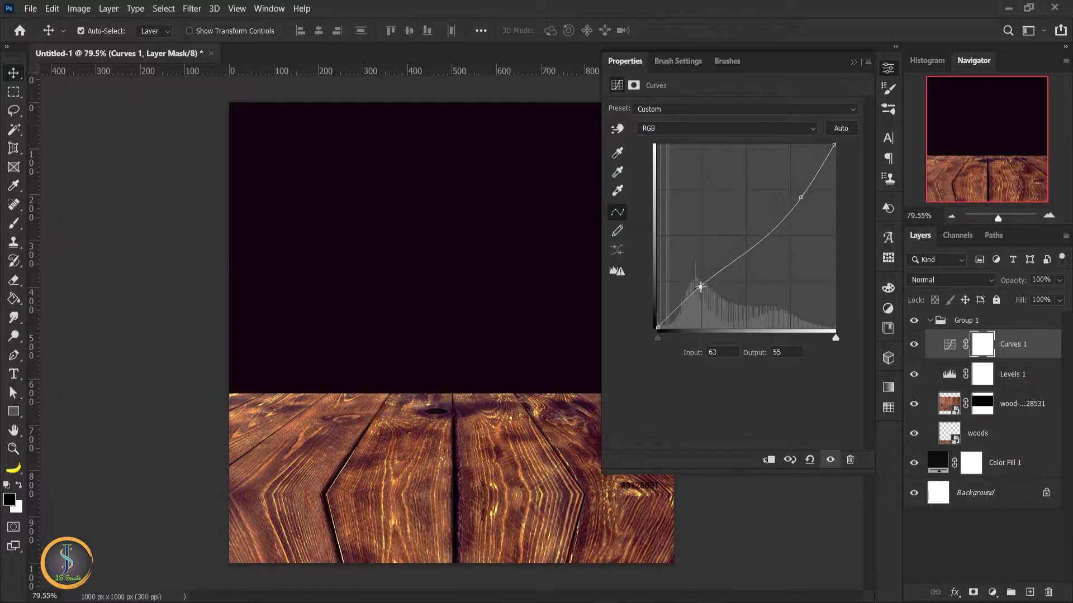
pyautogui.click(853, 62)
pyautogui.click(961, 321)
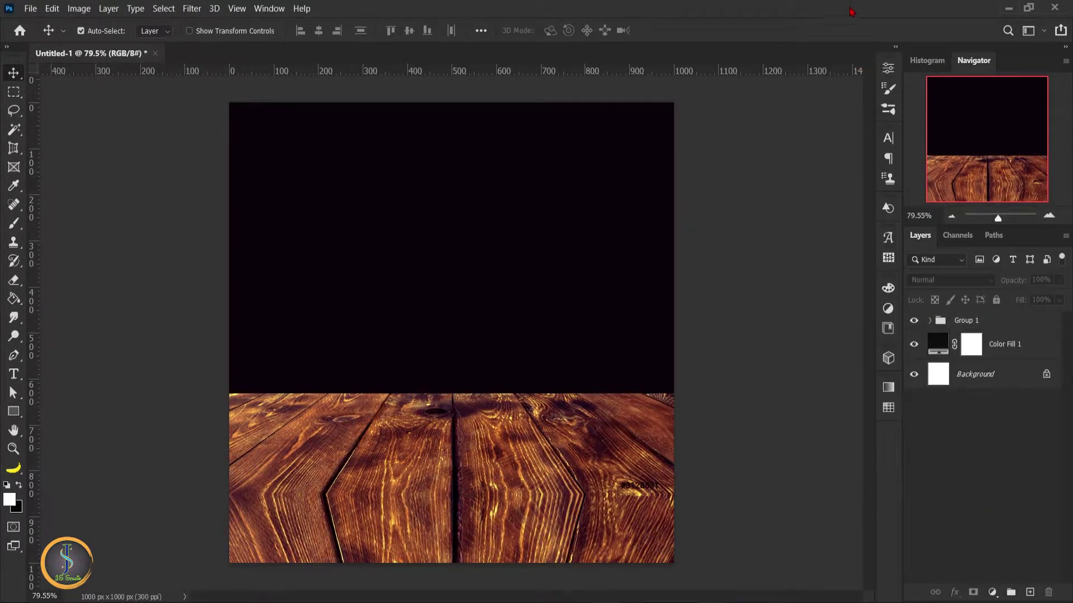
# - Place the fries image onto the poster
pyautogui.click(30, 8)
pyautogui.click(72, 278)
pyautogui.click(303, 115)
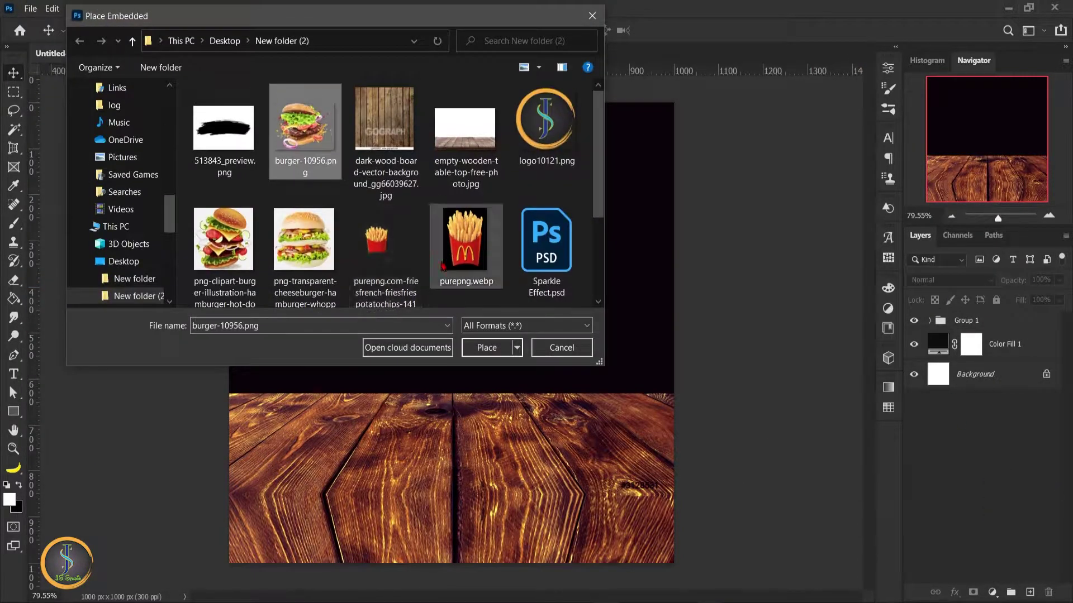
pyautogui.click(479, 359)
pyautogui.press('Return')
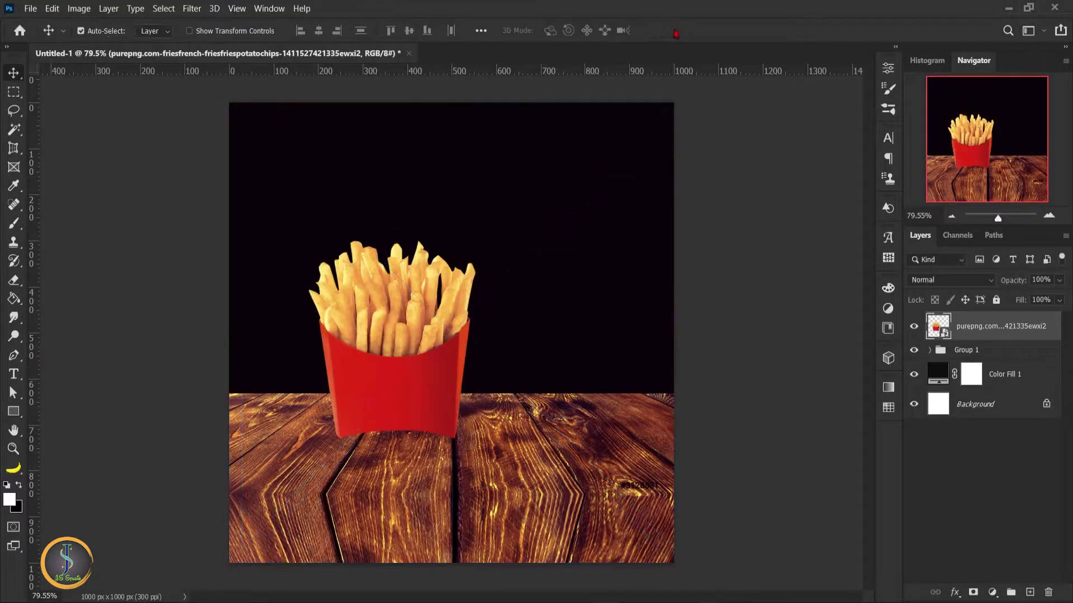
# - Place the burger image, scaled down and overlapping the right side of the fries
pyautogui.click(30, 8)
pyautogui.click(87, 282)
pyautogui.click(484, 352)
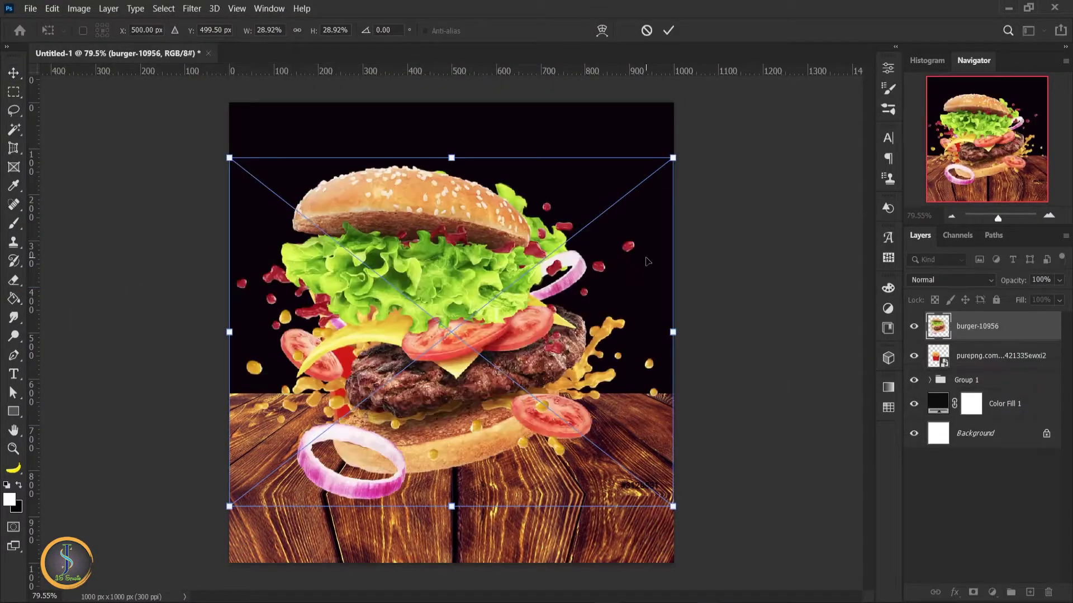
pyautogui.moveTo(674, 158)
pyautogui.mouseDown()
pyautogui.moveTo(593, 271)
pyautogui.moveTo(563, 275)
pyautogui.mouseUp()
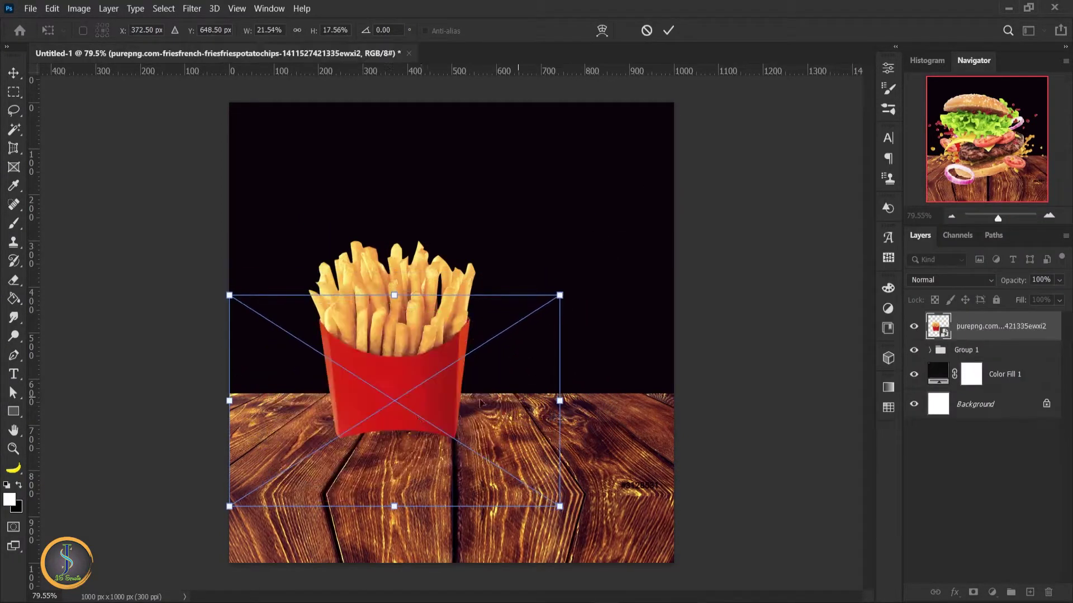
pyautogui.moveTo(391, 394); pyautogui.dragTo(532, 379)
pyautogui.moveTo(700, 472); pyautogui.dragTo(668, 430)
pyautogui.moveTo(550, 388); pyautogui.dragTo(557, 413)
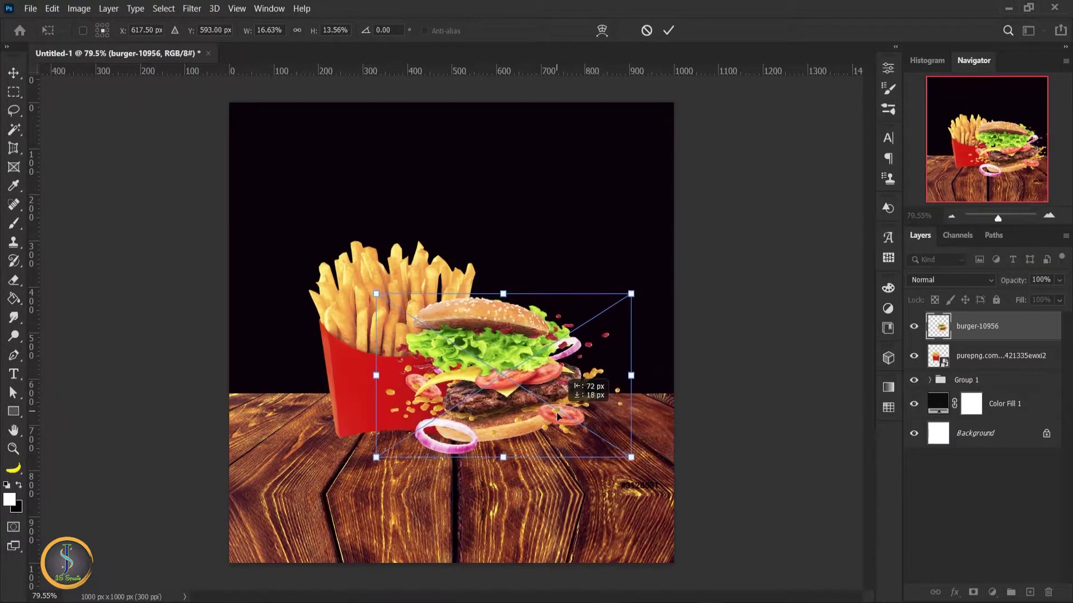
pyautogui.press('Return')
# - Shrink the fries box slightly and add an empty Layer 1 beneath the fries
pyautogui.click(386, 332)
pyautogui.hotkey('ctrl', 't')
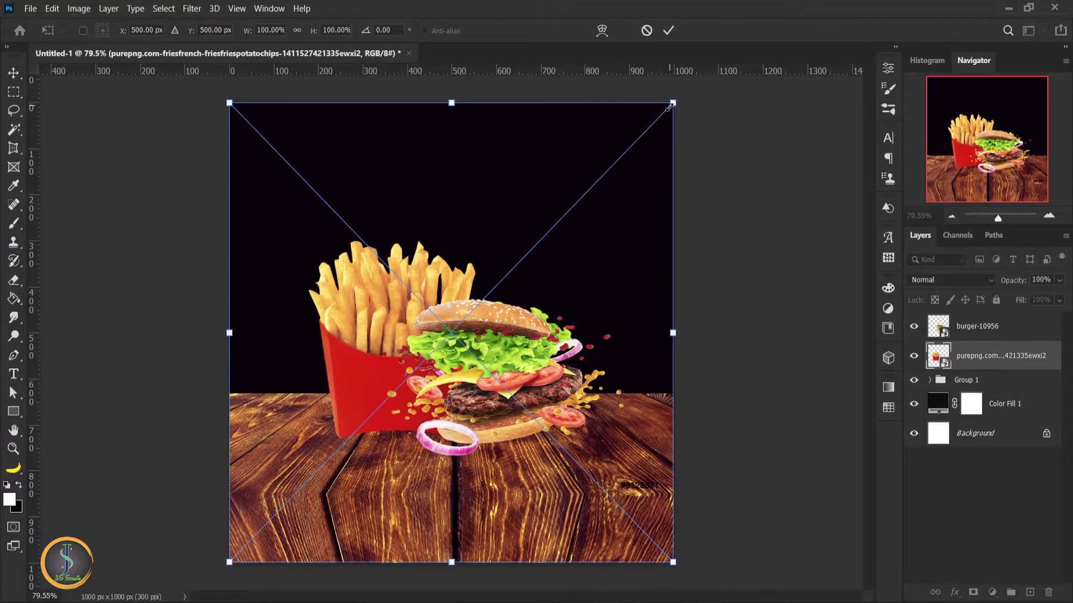
pyautogui.moveTo(668, 107); pyautogui.dragTo(664, 114)
pyautogui.press('Return')
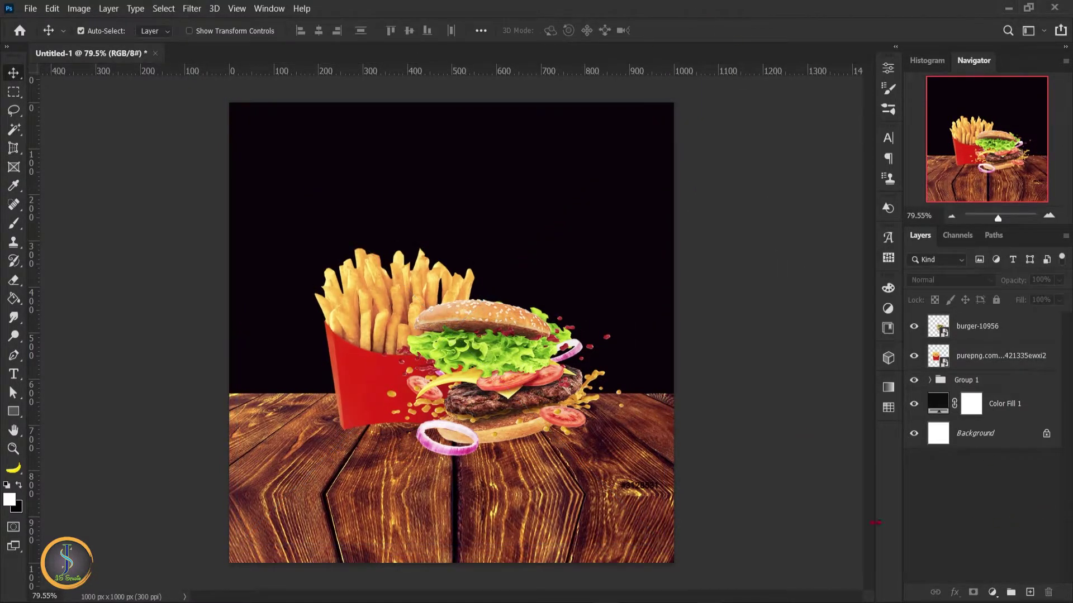
pyautogui.click(977, 326)
pyautogui.click(1030, 592)
pyautogui.moveTo(972, 327); pyautogui.dragTo(972, 370)
# - Set up a smaller, lower-flow brush with a dark foreground colour
pyautogui.scroll(1, 441, 444)
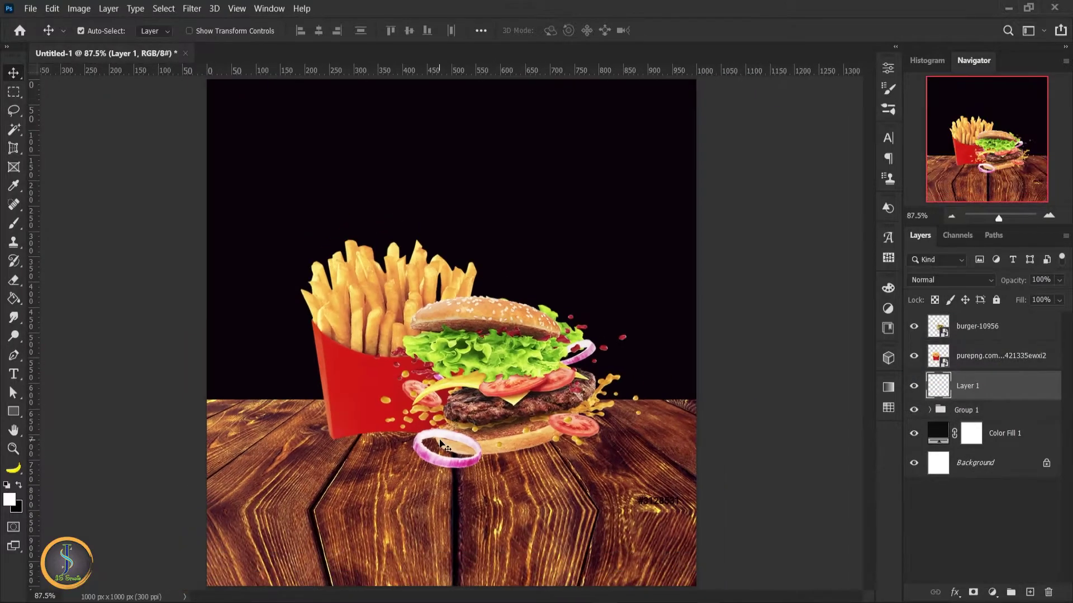
pyautogui.press('b')
pyautogui.rightClick(388, 335)
pyautogui.moveTo(363, 31); pyautogui.dragTo(353, 30)
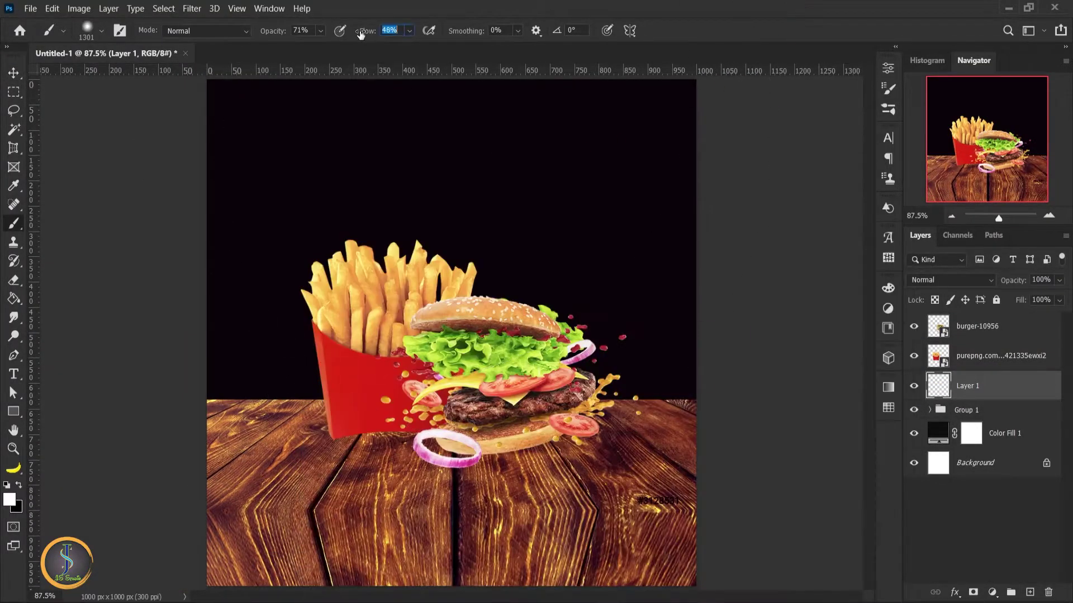
pyautogui.moveTo(467, 299); pyautogui.dragTo(425, 299)
pyautogui.scroll(3, 386, 387)
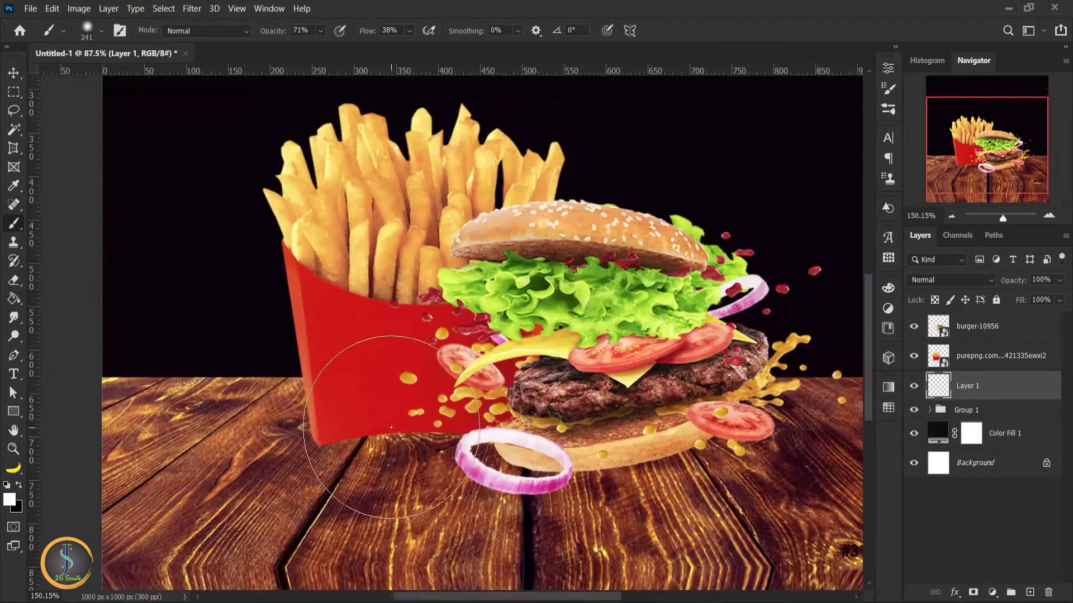
pyautogui.click(357, 425)
pyautogui.hotkey('ctrl', 'z')
pyautogui.click(9, 499)
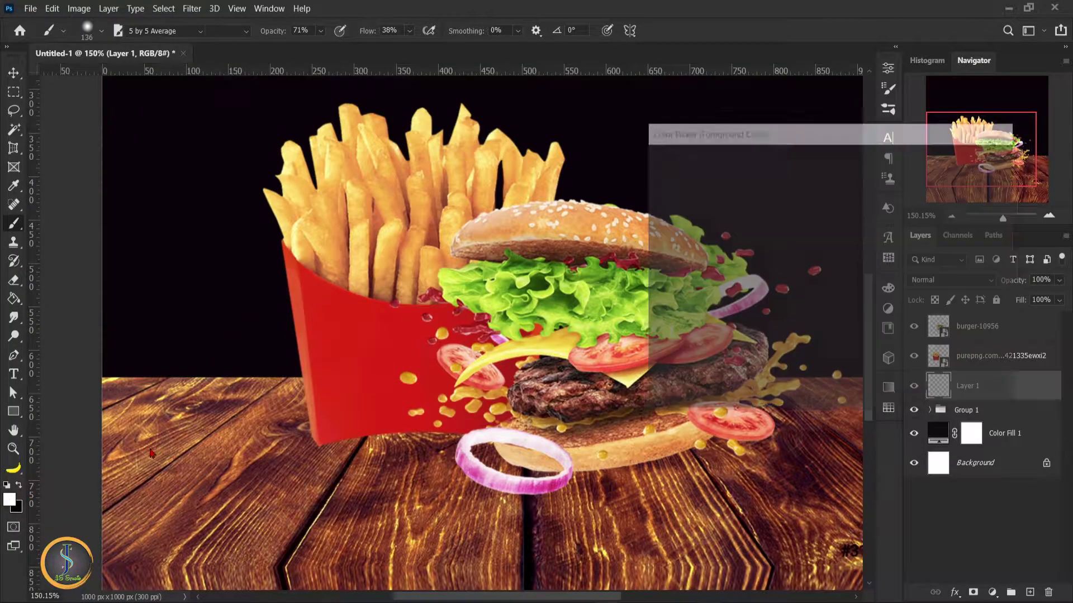
pyautogui.click(661, 305)
pyautogui.click(967, 158)
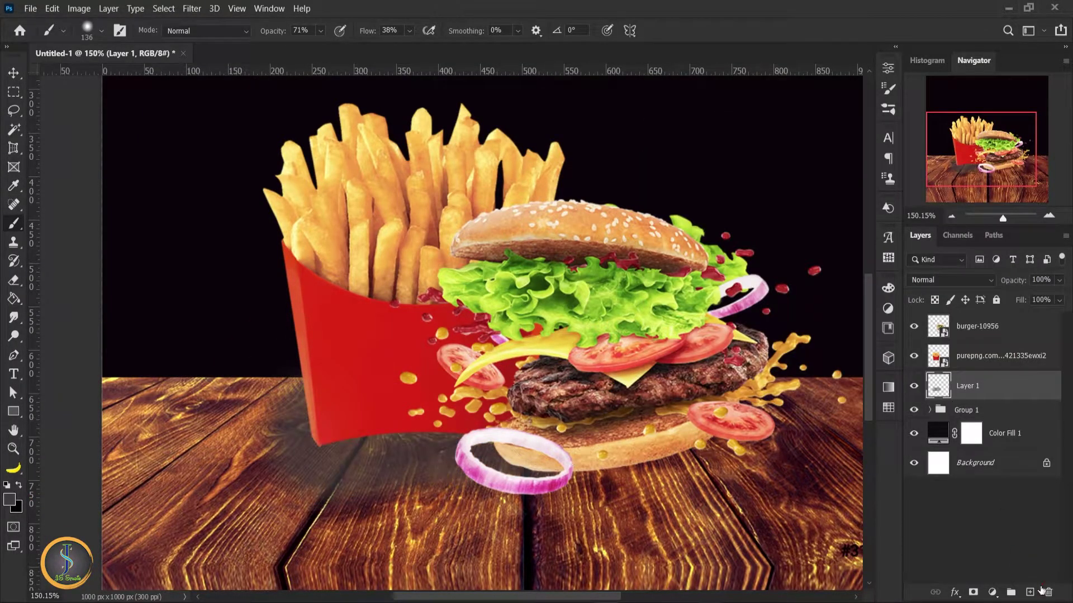
# - Add Layer 2 in Multiply mode and set Layer 1 to Multiply at 81% opacity
pyautogui.click(1031, 592)
pyautogui.click(950, 280)
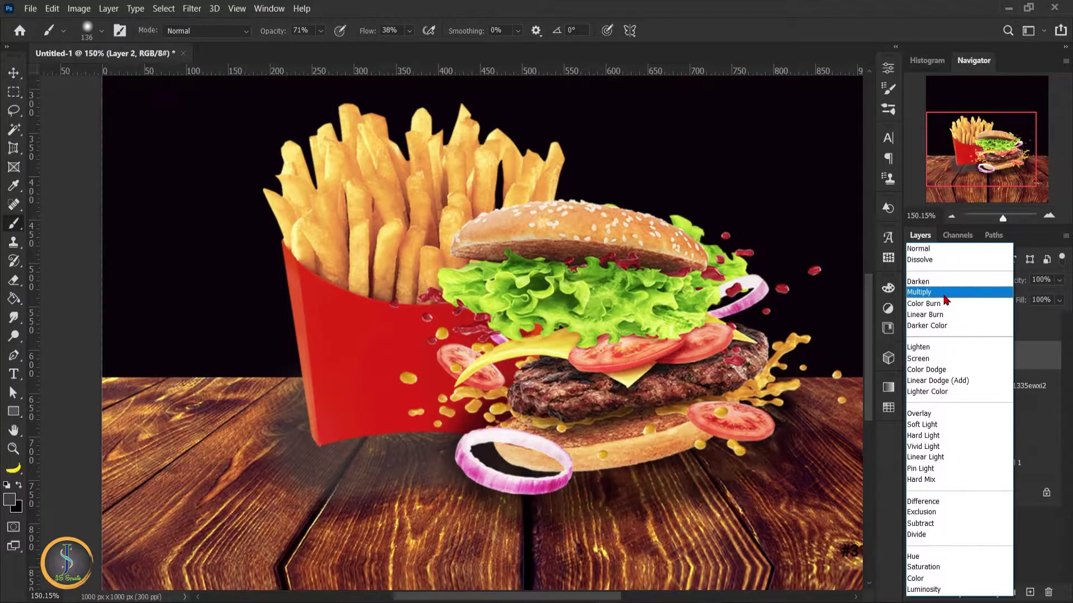
pyautogui.click(945, 292)
pyautogui.click(972, 415)
pyautogui.click(949, 279)
pyautogui.click(945, 293)
pyautogui.moveTo(1012, 280); pyautogui.dragTo(992, 285)
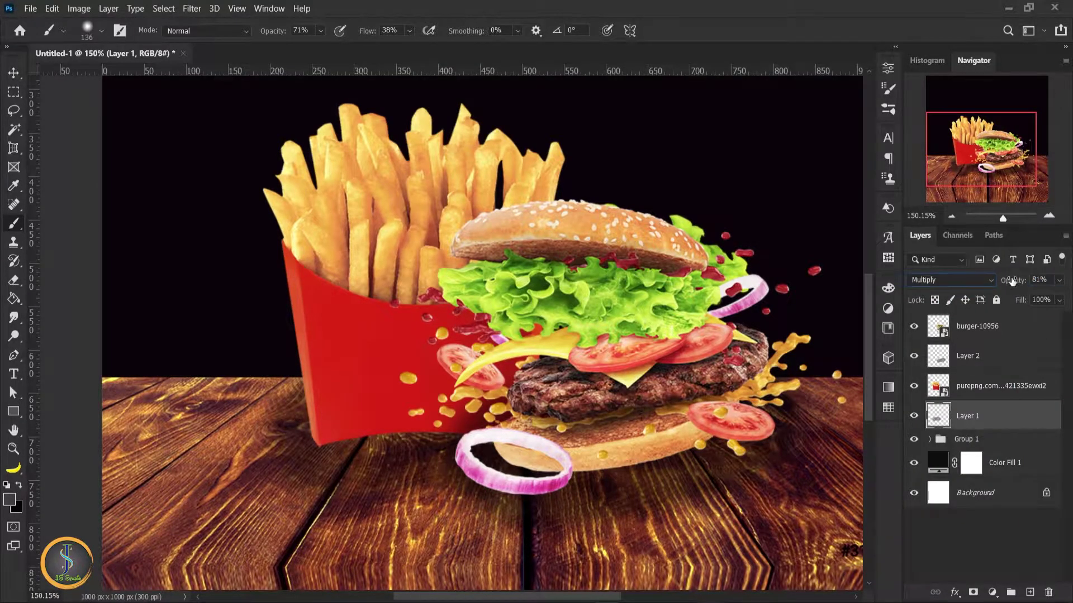
# - Set Layer 2's opacity to 88%
pyautogui.hotkey('alt', ']')
pyautogui.hotkey('alt', ']')
pyautogui.write('88')
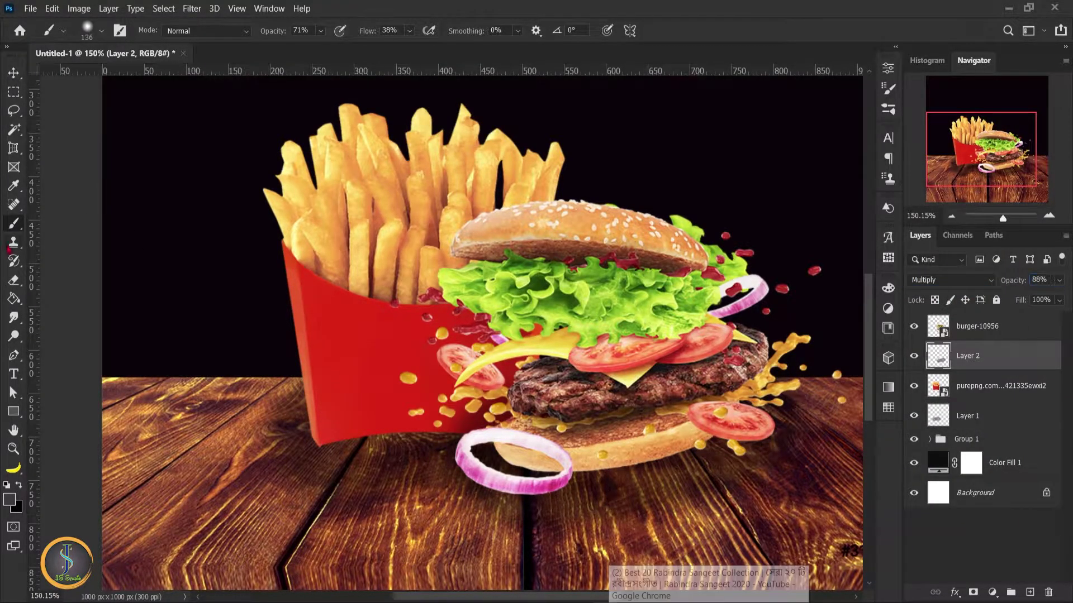
pyautogui.write('v')
pyautogui.hotkey('ctrl', 't')
pyautogui.scroll(-1, 657, 433)
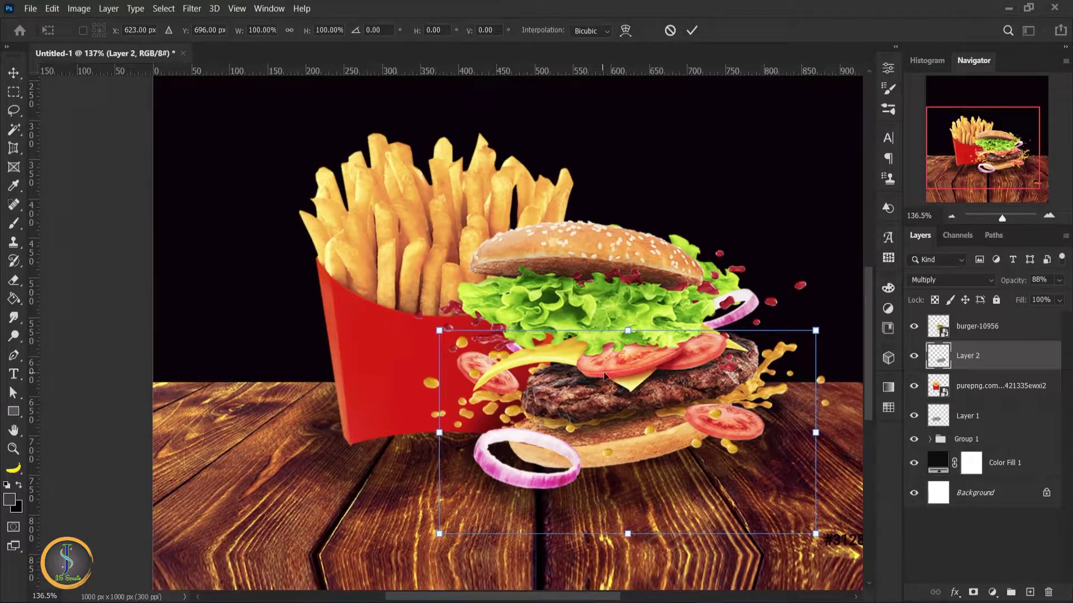
# - Shrink Layer 2 and warp its bottom-right corner upward into a shadow shape
pyautogui.moveTo(628, 331); pyautogui.dragTo(625, 354)
pyautogui.moveTo(815, 433); pyautogui.dragTo(791, 444)
pyautogui.press('Return')
pyautogui.hotkey('ctrl', 't')
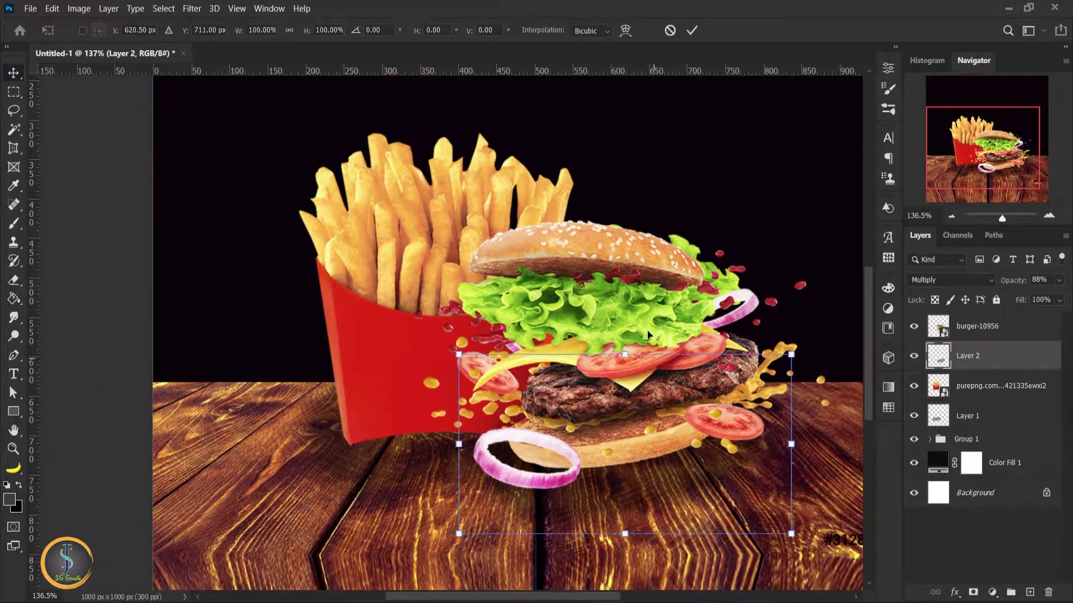
pyautogui.click(625, 30)
pyautogui.moveTo(796, 504); pyautogui.dragTo(797, 417)
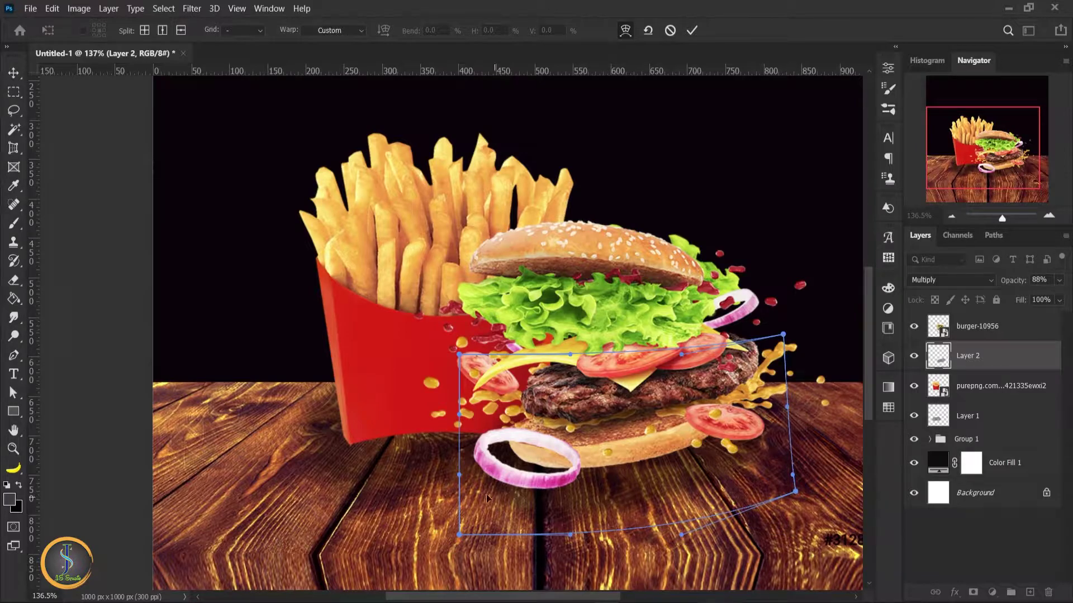
pyautogui.click(692, 31)
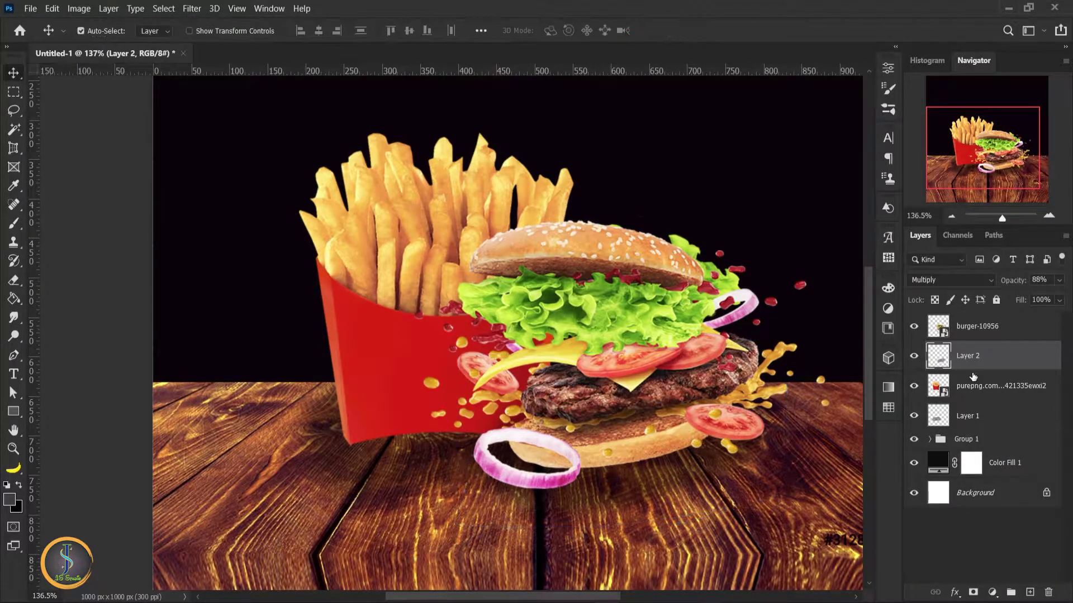
# - Warp Layer 1, bending its bottom-left corner and bottom edge upward
pyautogui.click(968, 416)
pyautogui.hotkey('ctrl', 't')
pyautogui.moveTo(458, 517); pyautogui.dragTo(458, 514)
pyautogui.click(625, 30)
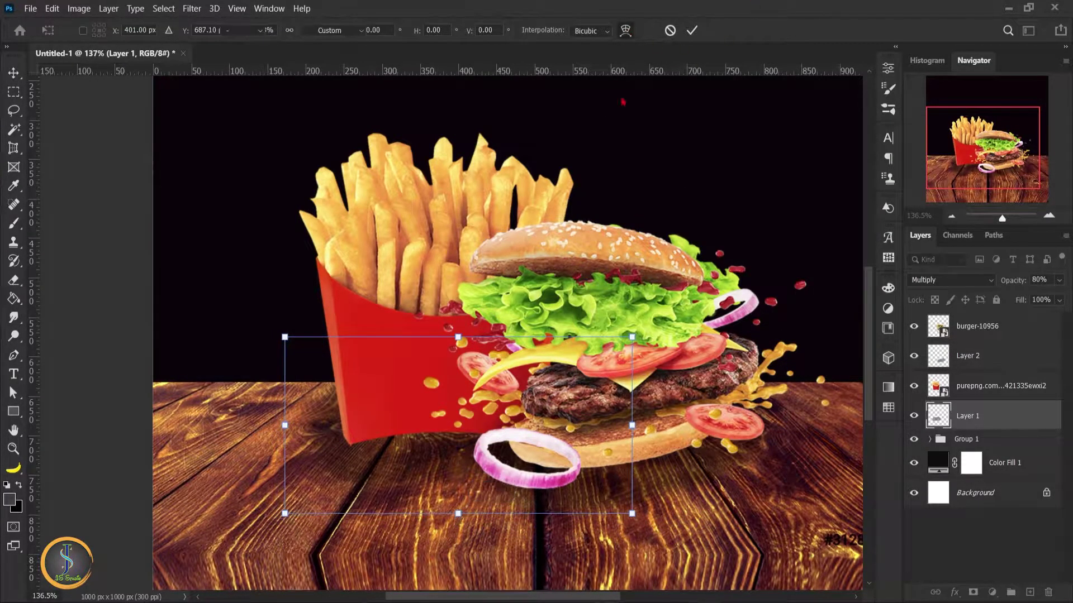
pyautogui.moveTo(284, 515); pyautogui.dragTo(300, 496)
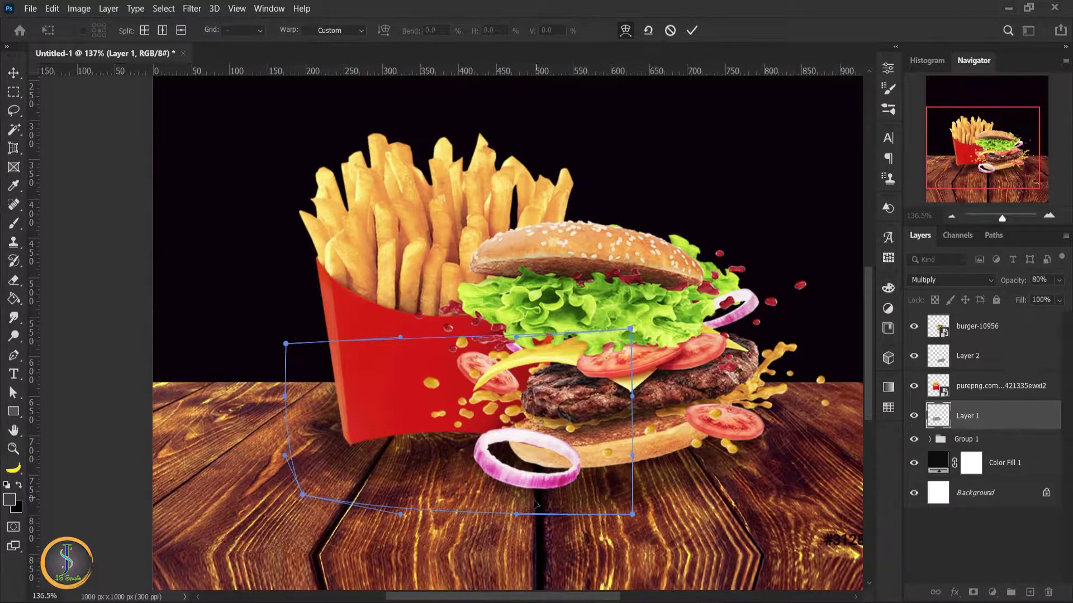
pyautogui.moveTo(535, 505); pyautogui.dragTo(522, 467)
pyautogui.click(692, 30)
pyautogui.scroll(-2, 547, 362)
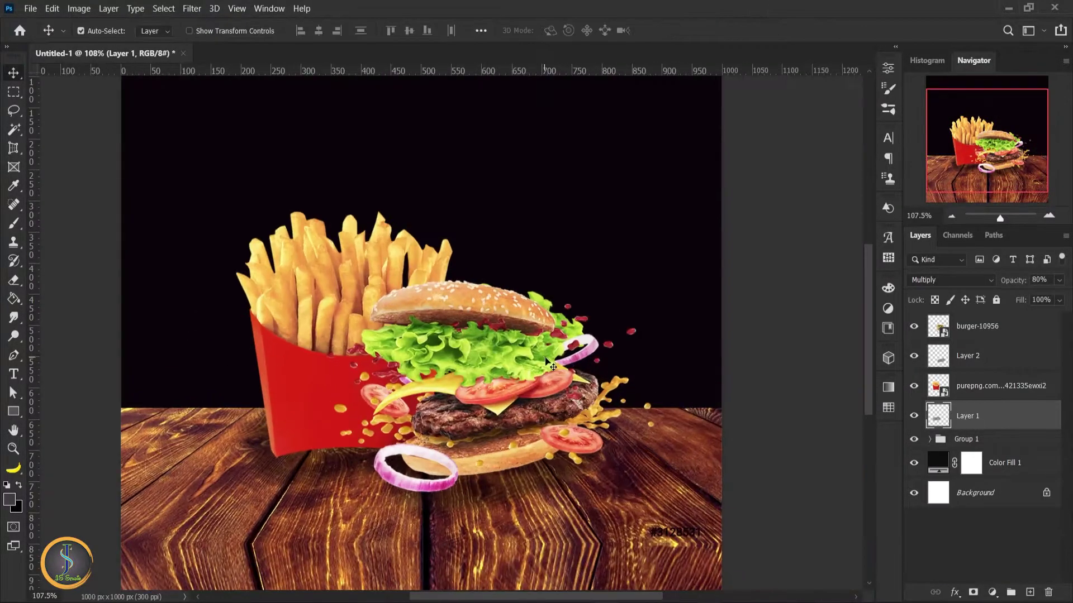
# - Give Layer 1 a near-black Color Overlay layer style
pyautogui.doubleClick(1008, 431)
pyautogui.click(538, 407)
pyautogui.click(814, 242)
pyautogui.click(666, 329)
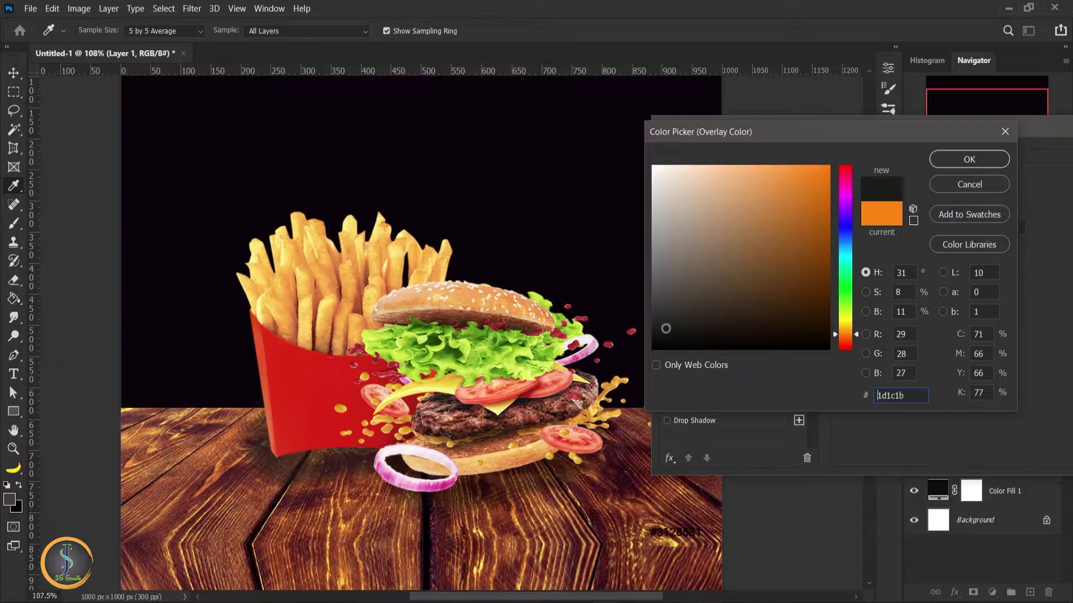
pyautogui.moveTo(666, 328); pyautogui.dragTo(670, 337)
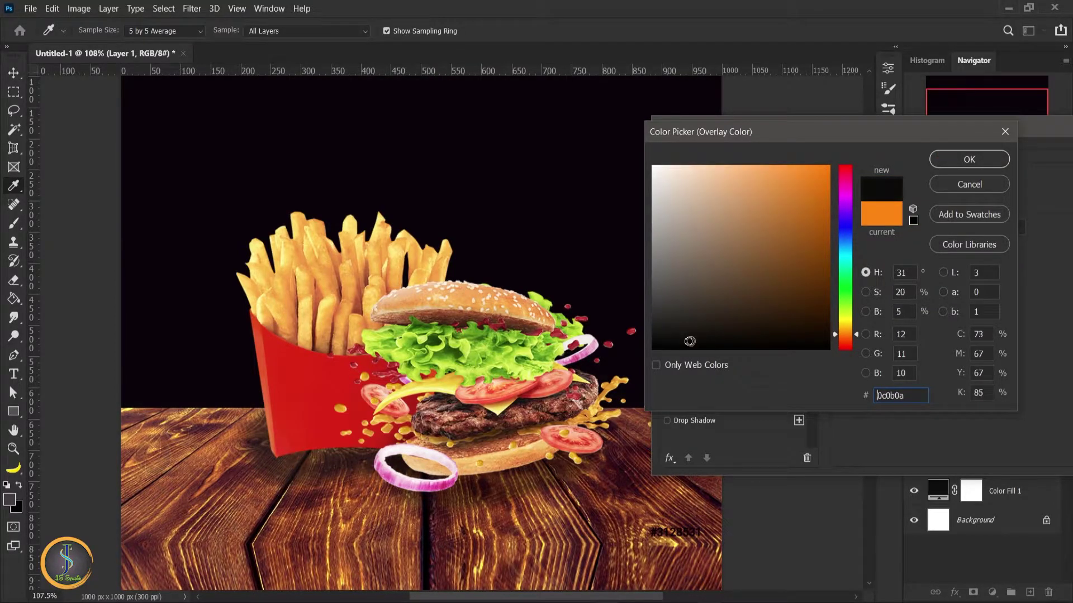
pyautogui.click(969, 159)
pyautogui.press('Return')
# - Copy Layer 1's colour overlay style and paste it onto Layer 2
pyautogui.rightClick(1005, 416)
pyautogui.click(973, 360)
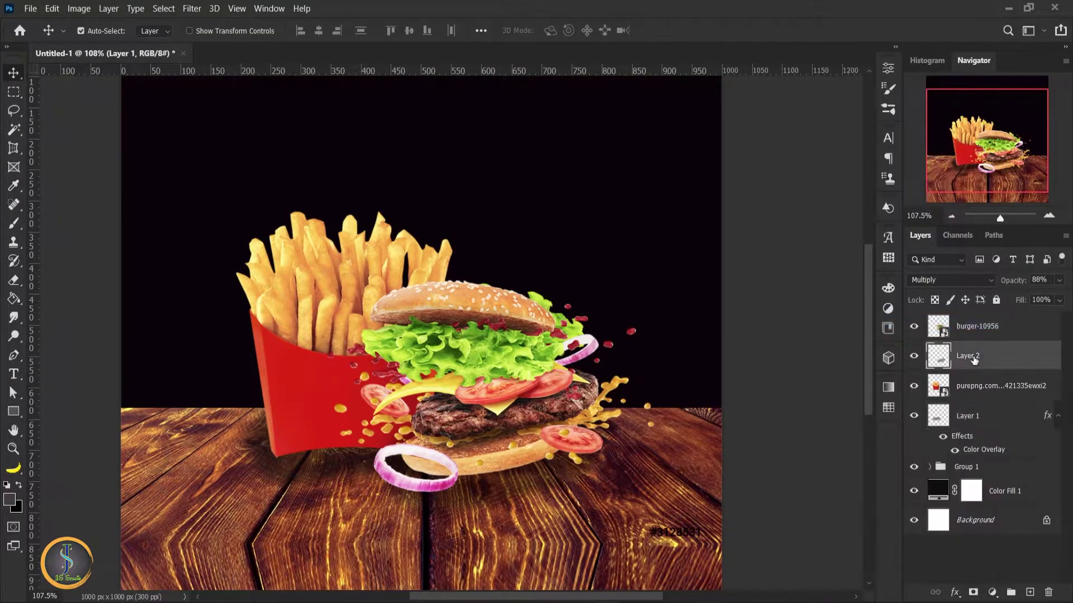
pyautogui.rightClick(973, 360)
pyautogui.click(871, 337)
# - Add an empty Layer 3 and move it beneath Layer 1
pyautogui.click(996, 330)
pyautogui.hotkey('ctrl', 'shift', 'alt', 'n')
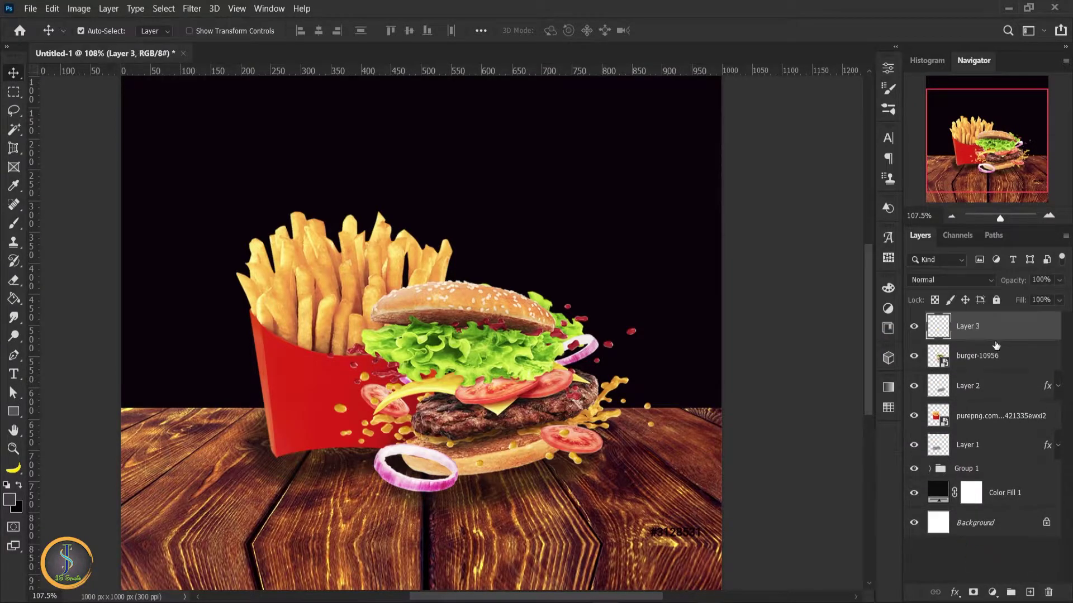
pyautogui.moveTo(996, 345); pyautogui.dragTo(1014, 455)
pyautogui.scroll(-2, 520, 205)
pyautogui.press('b')
pyautogui.rightClick(461, 208)
# - Paint white smoke across the dark background on Layer 3 with a huge soft brush
pyautogui.click(1042, 498)
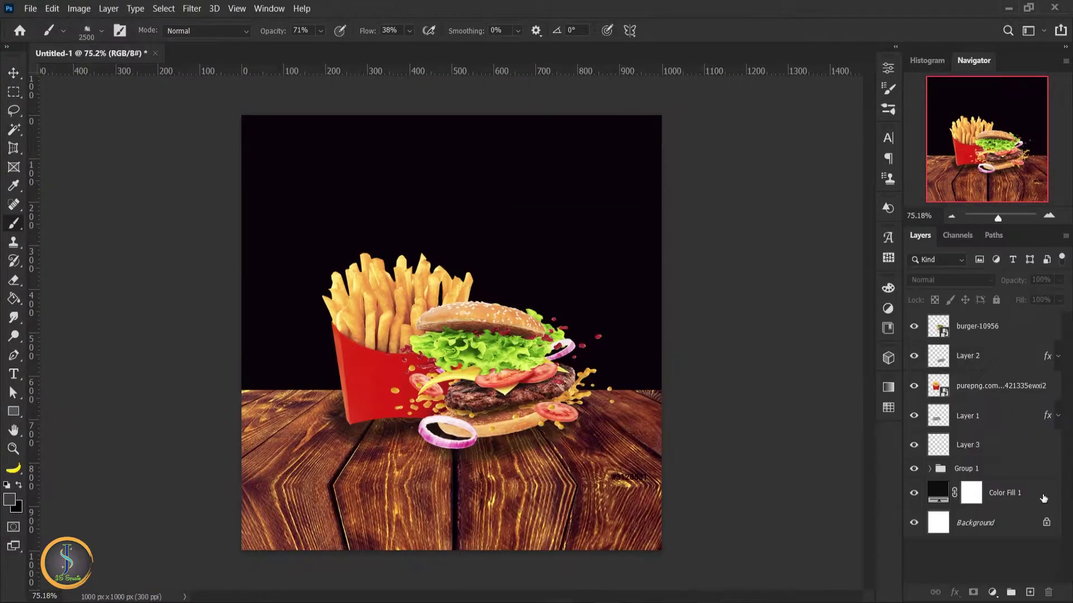
pyautogui.click(971, 445)
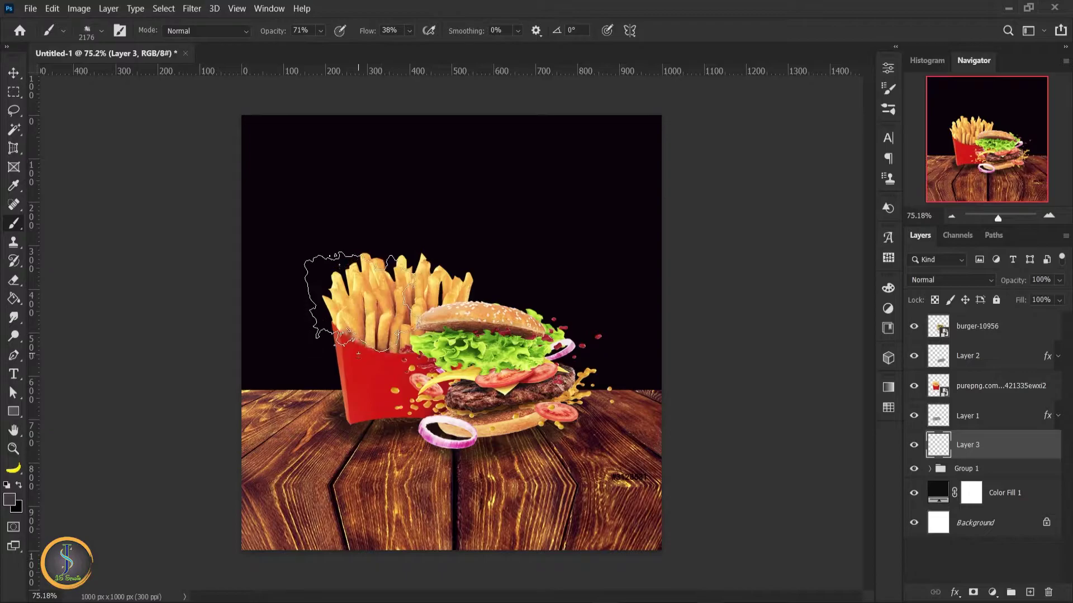
pyautogui.click(9, 499)
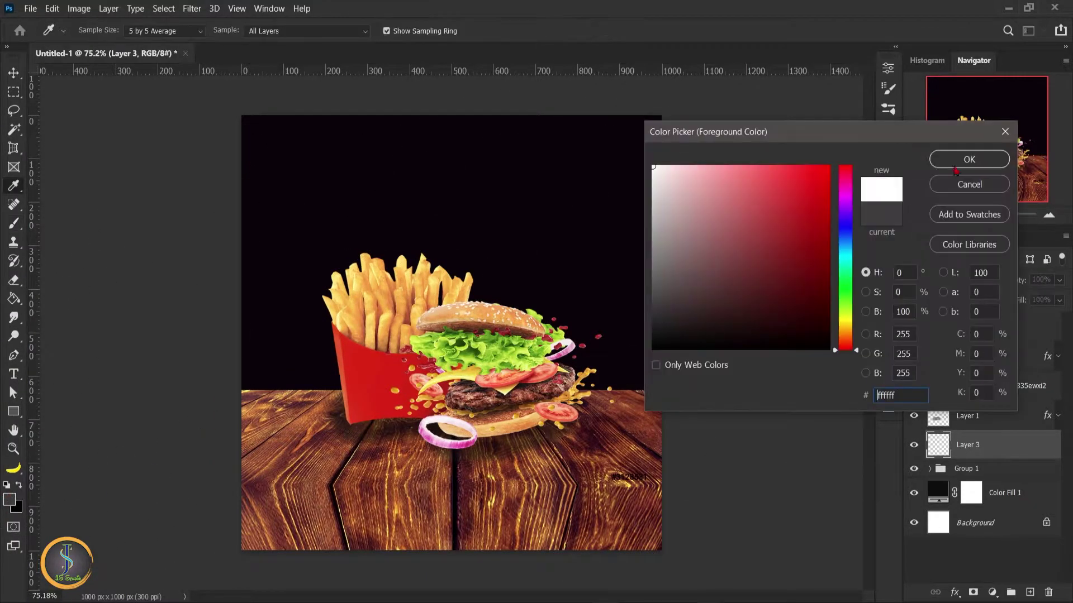
pyautogui.click(968, 159)
pyautogui.moveTo(709, 413)
pyautogui.mouseDown()
pyautogui.moveTo(331, 414)
pyautogui.moveTo(726, 419)
pyautogui.mouseUp()
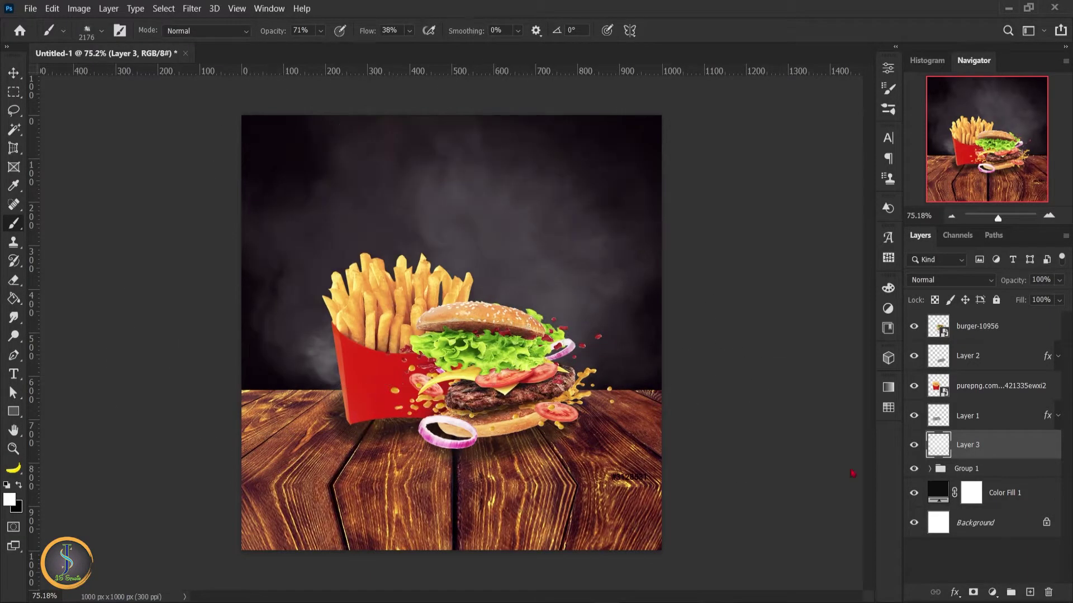
# - Add a layer mask to Layer 3 and set up the cloud1 smoke brush at size 775
pyautogui.click(973, 593)
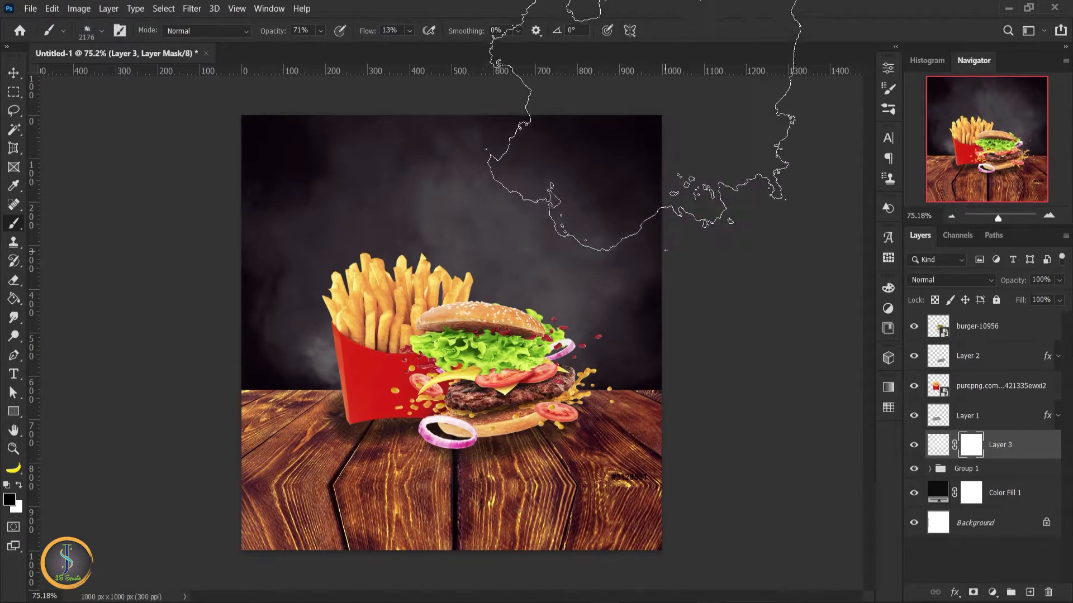
pyautogui.press('[')
pyautogui.press('[')
pyautogui.press('[')
pyautogui.scroll(1, 620, 134)
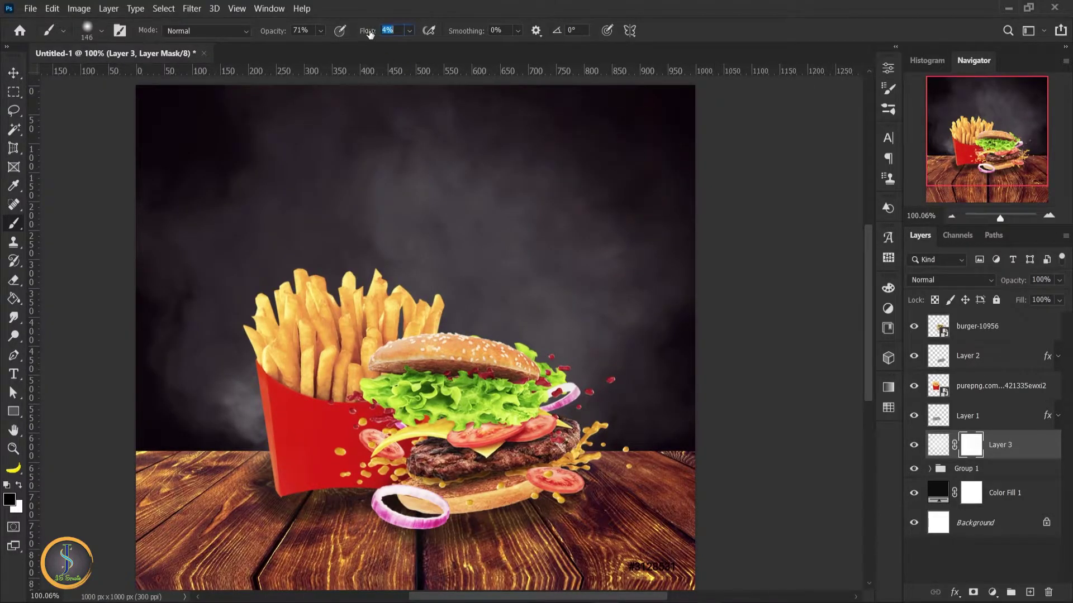
pyautogui.hotkey('shift', '1')
pyautogui.hotkey('shift', '1')
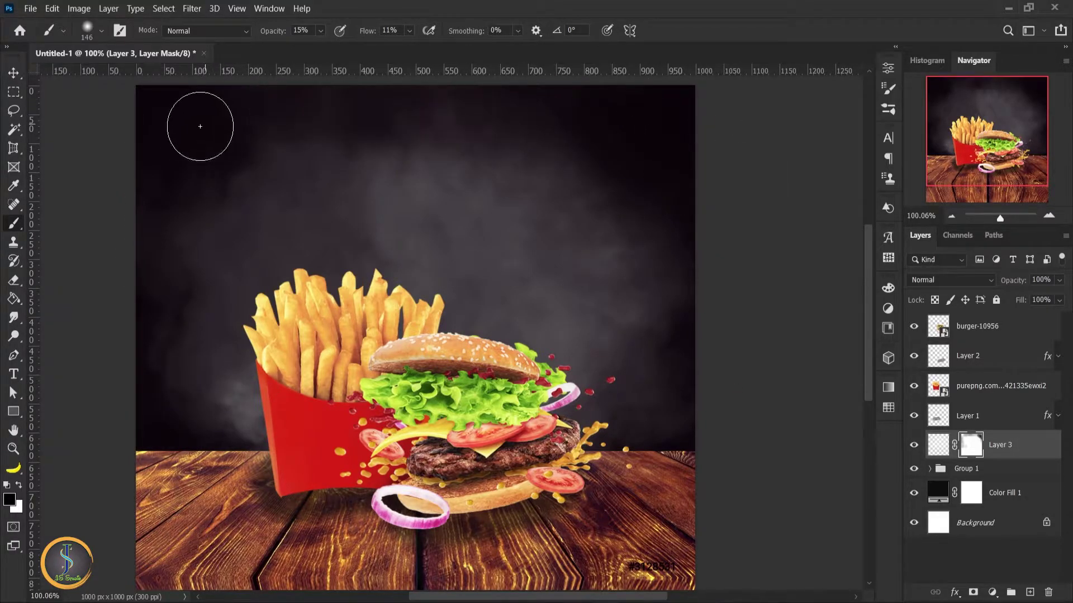
pyautogui.rightClick(419, 215)
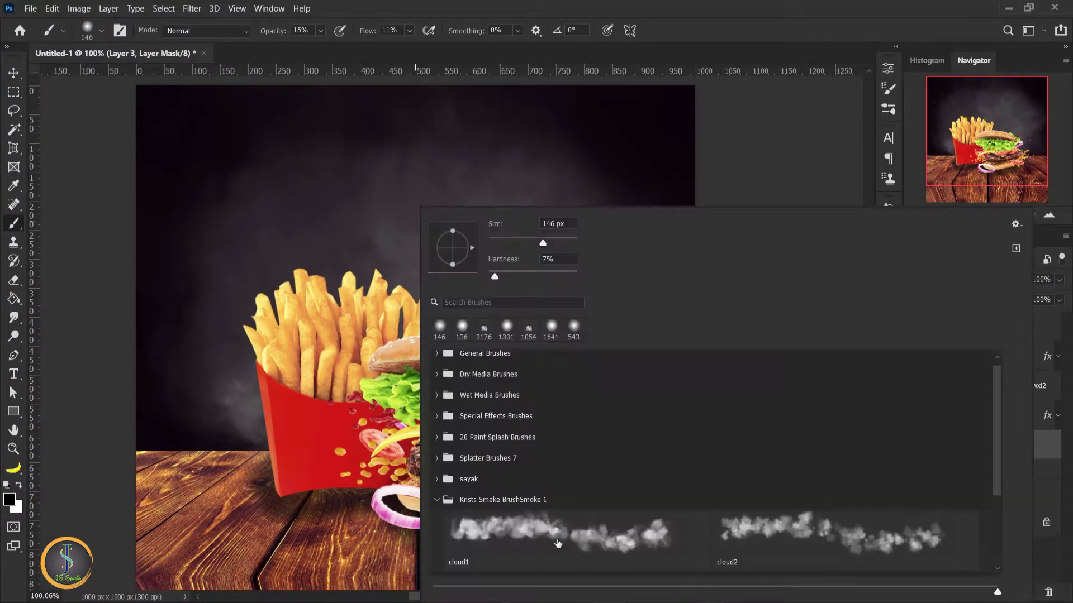
pyautogui.moveTo(492, 234); pyautogui.dragTo(591, 240)
pyautogui.moveTo(425, 307); pyautogui.dragTo(465, 364)
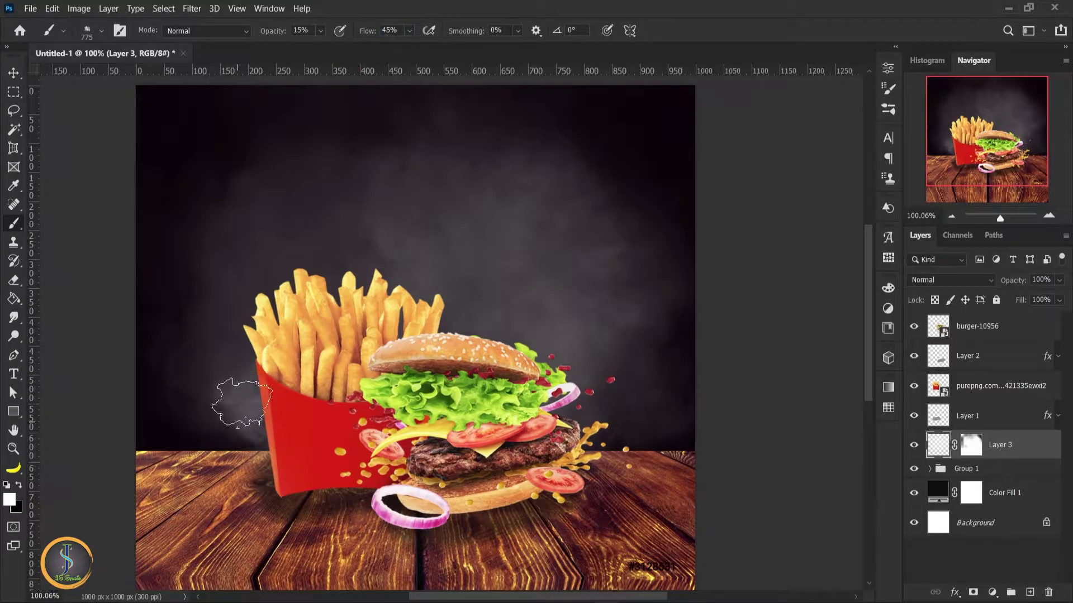
pyautogui.scroll(-3, 503, 274)
pyautogui.press('v')
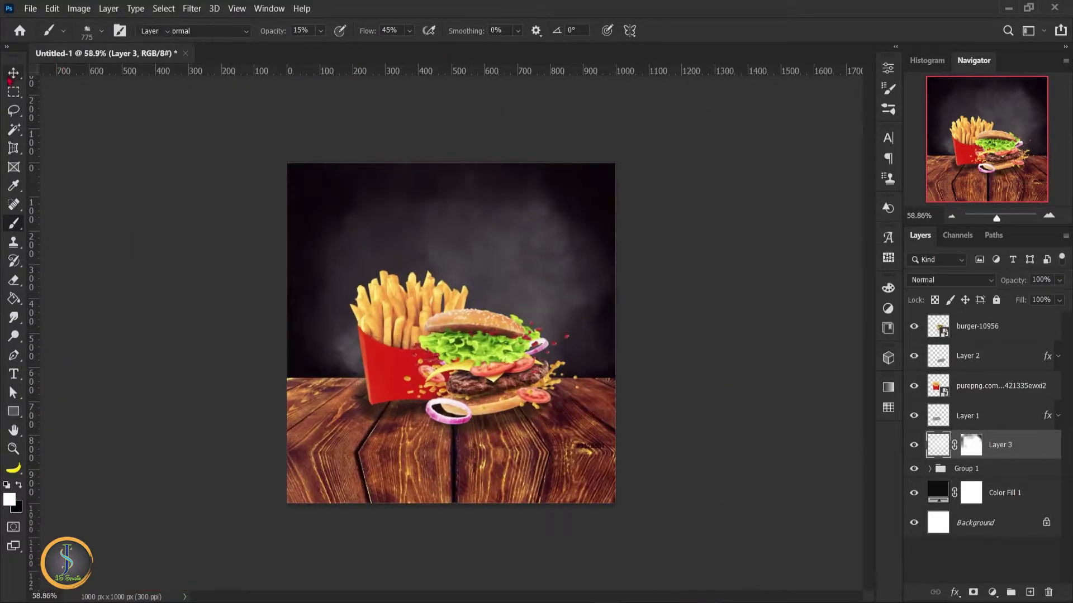
pyautogui.click(833, 424)
pyautogui.scroll(-2, 832, 425)
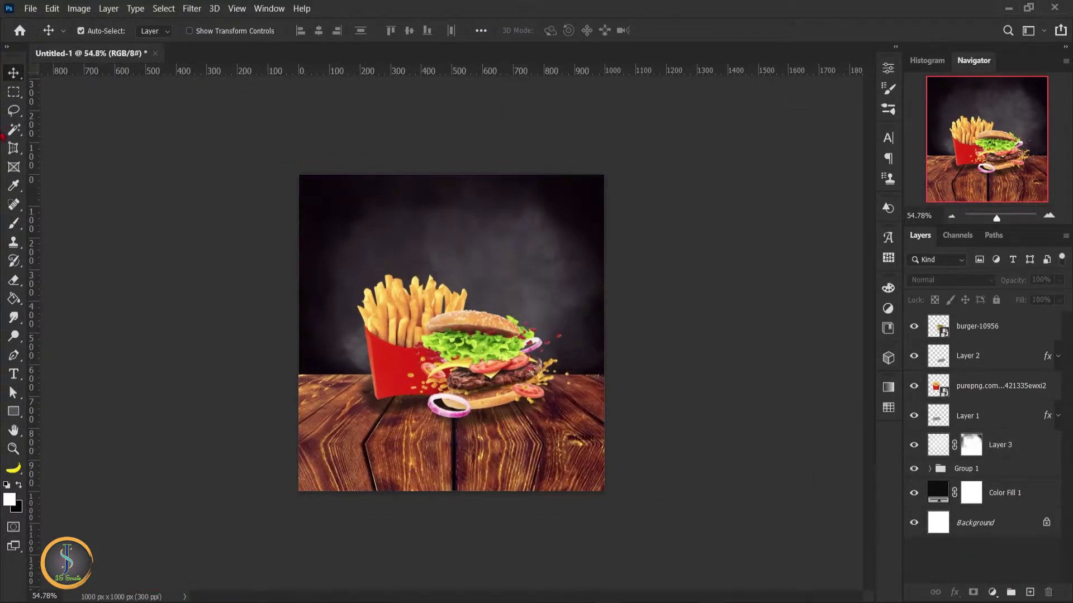
# - Draw a circular selection around the burger and fries and fill it with orange Color Fill 2
pyautogui.press('m')
pyautogui.moveTo(503, 385); pyautogui.dragTo(497, 292)
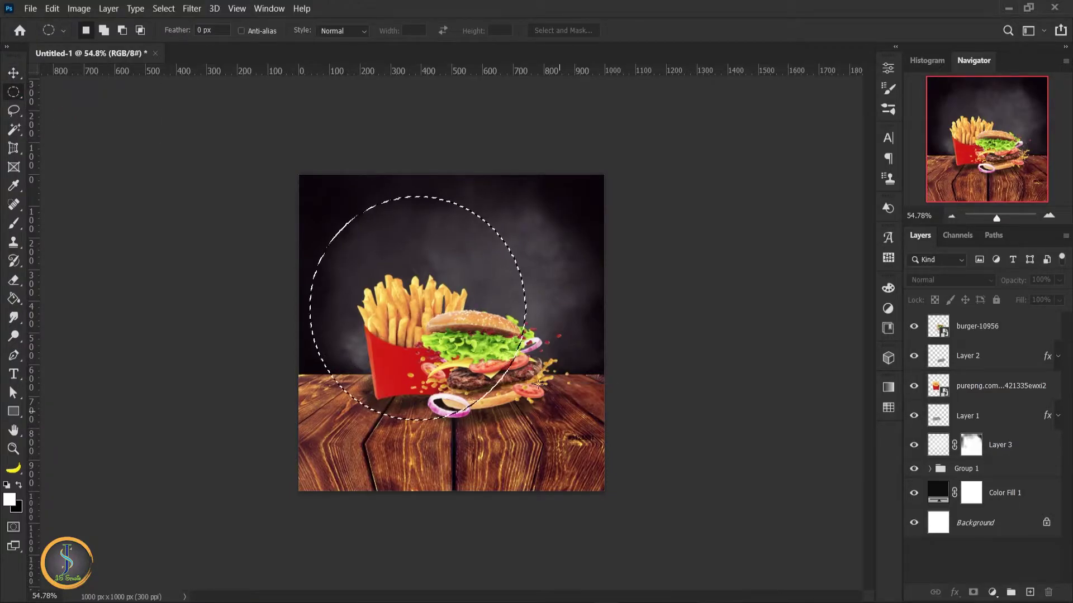
pyautogui.hotkey('shift', 'Up')
pyautogui.hotkey('shift', 'Up')
pyautogui.hotkey('shift', 'Up')
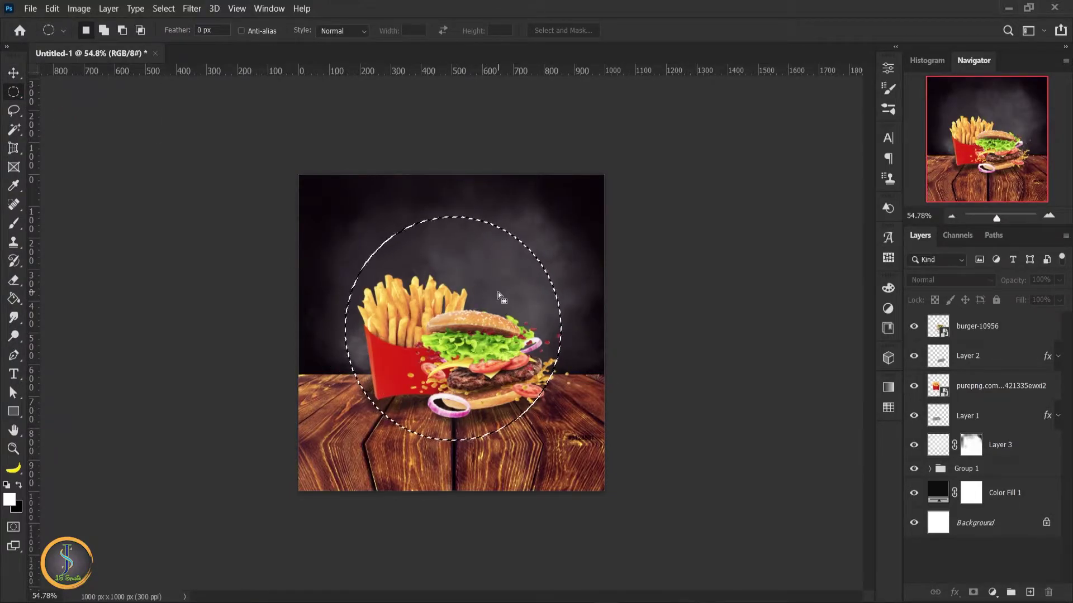
pyautogui.click(1011, 593)
pyautogui.click(972, 341)
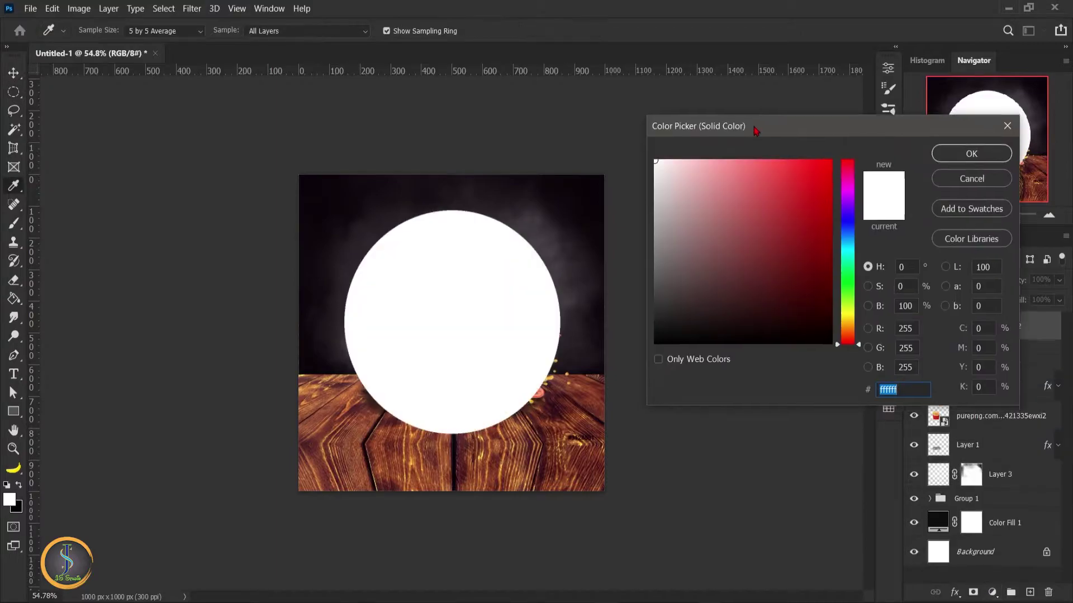
pyautogui.moveTo(761, 132); pyautogui.dragTo(769, 122)
pyautogui.click(575, 370)
pyautogui.moveTo(804, 162); pyautogui.dragTo(810, 157)
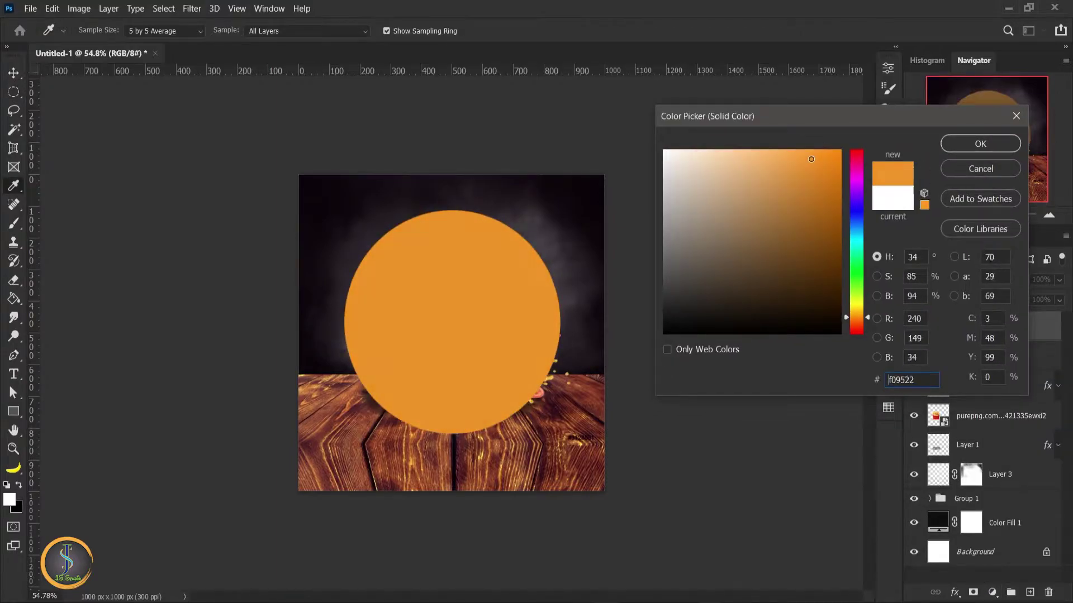
pyautogui.click(980, 144)
# - Move Color Fill 2 below Layer 3, then feather and shrink its mask into a soft glow
pyautogui.moveTo(999, 328); pyautogui.dragTo(1026, 478)
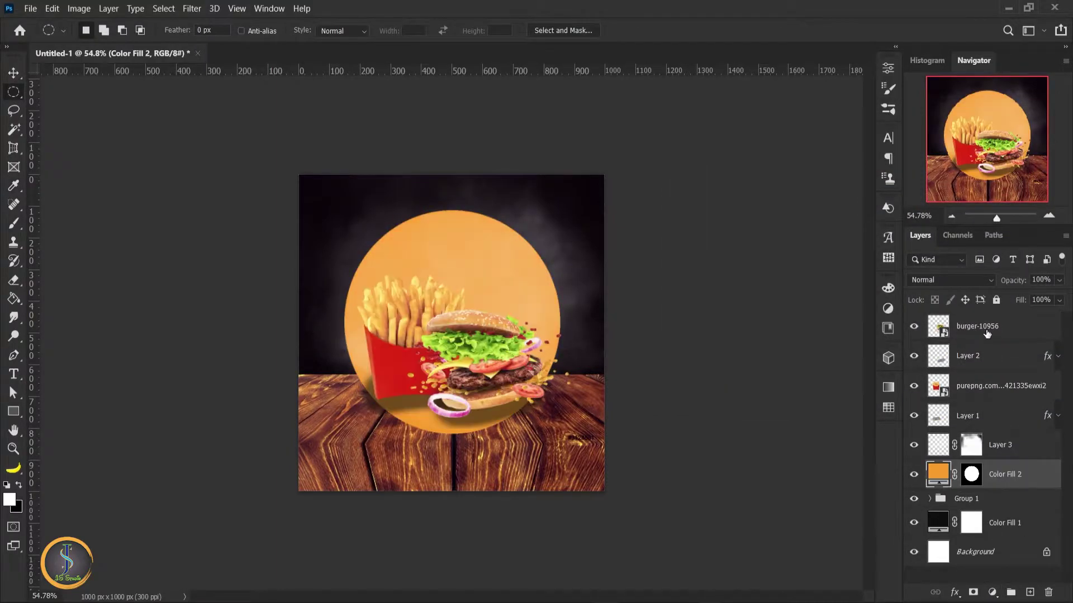
pyautogui.doubleClick(971, 475)
pyautogui.moveTo(821, 201); pyautogui.dragTo(807, 202)
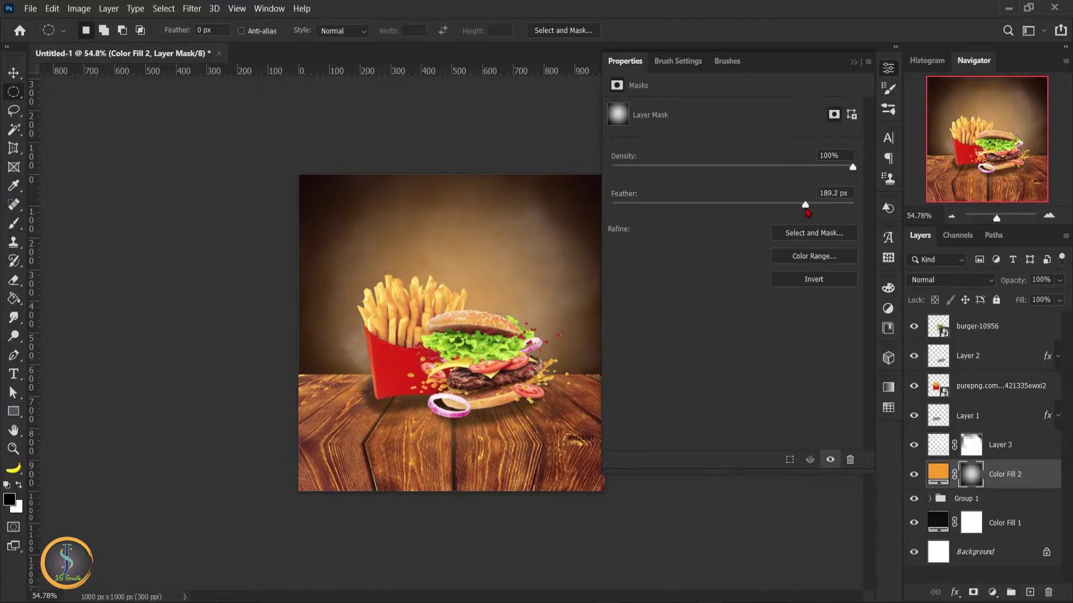
pyautogui.hotkey('ctrl', 't')
pyautogui.moveTo(558, 211); pyautogui.dragTo(542, 228)
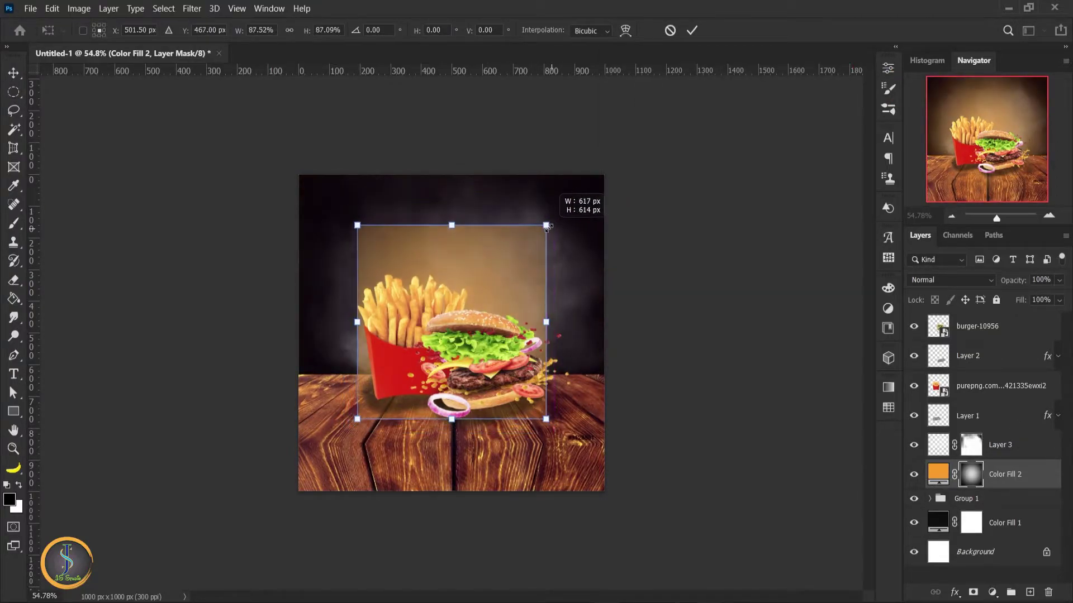
pyautogui.press('Return')
pyautogui.hotkey('ctrl', 't')
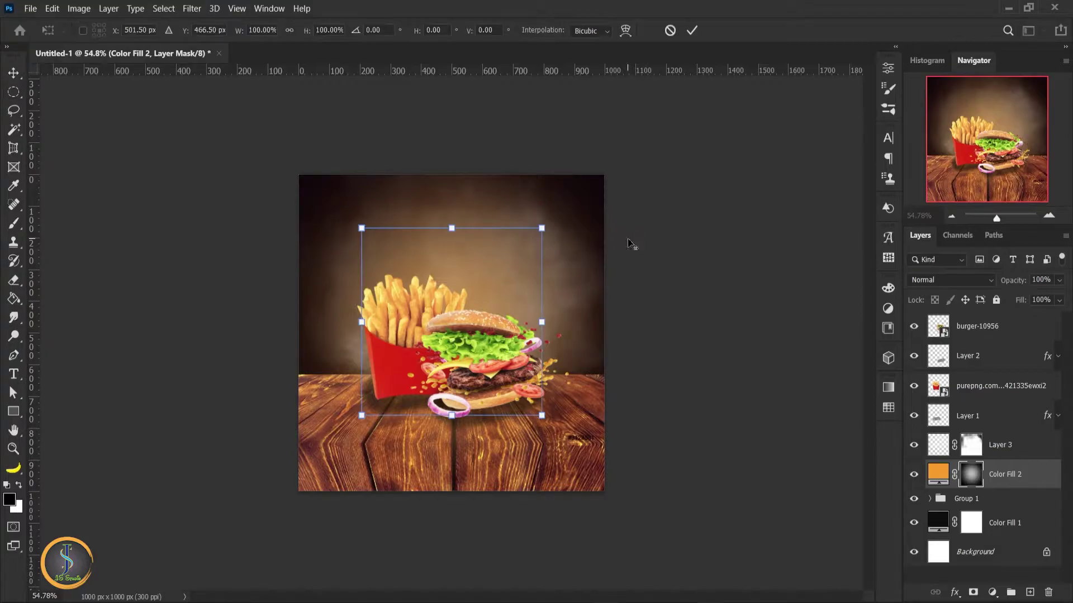
pyautogui.moveTo(543, 230); pyautogui.dragTo(550, 238)
pyautogui.press('Return')
pyautogui.doubleClick(973, 477)
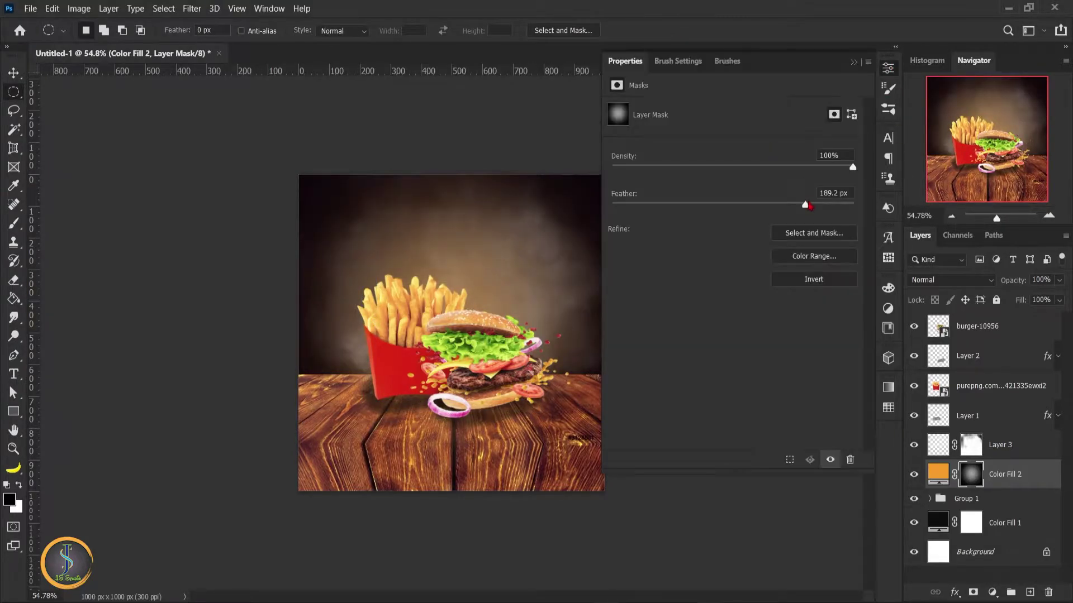
pyautogui.moveTo(809, 204); pyautogui.dragTo(786, 204)
# - Check the brush presets, then deselect Color Fill 2 and zoom in on the poster
pyautogui.press('b')
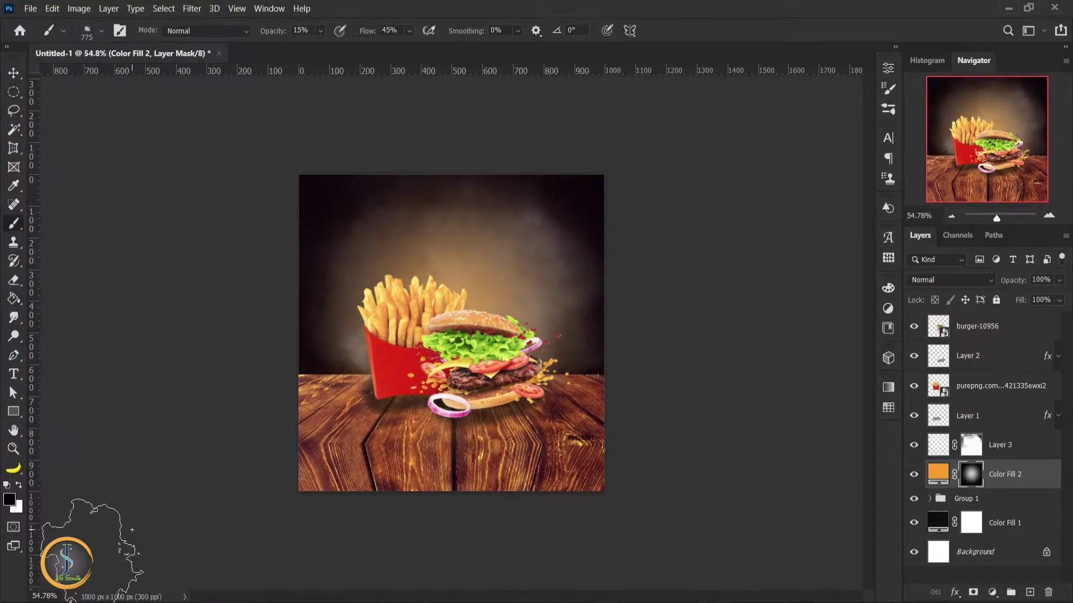
pyautogui.rightClick(361, 206)
pyautogui.press('Escape')
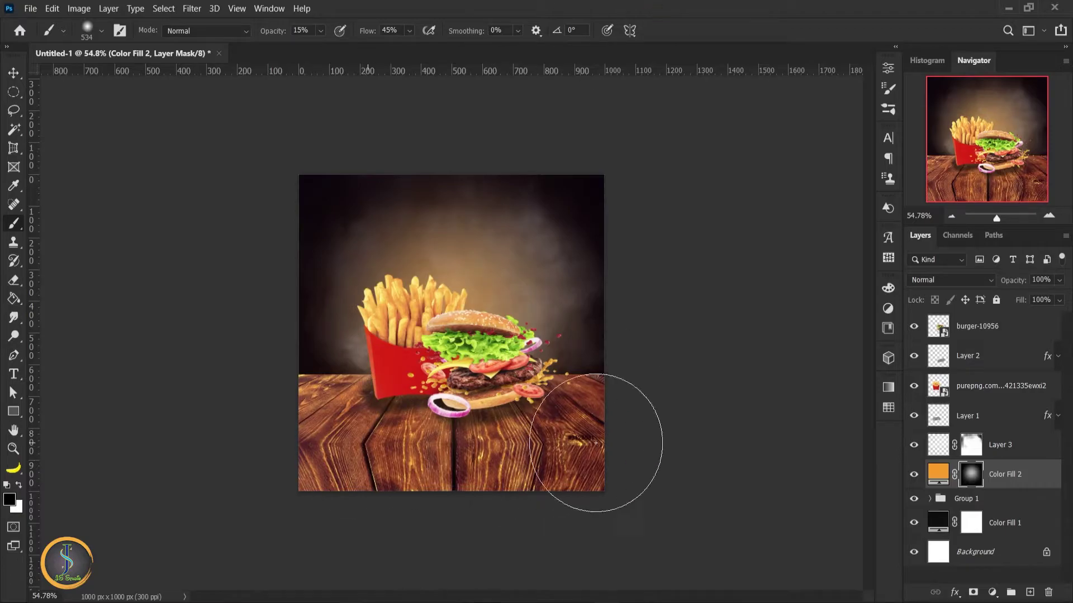
pyautogui.press('v')
pyautogui.click(662, 389)
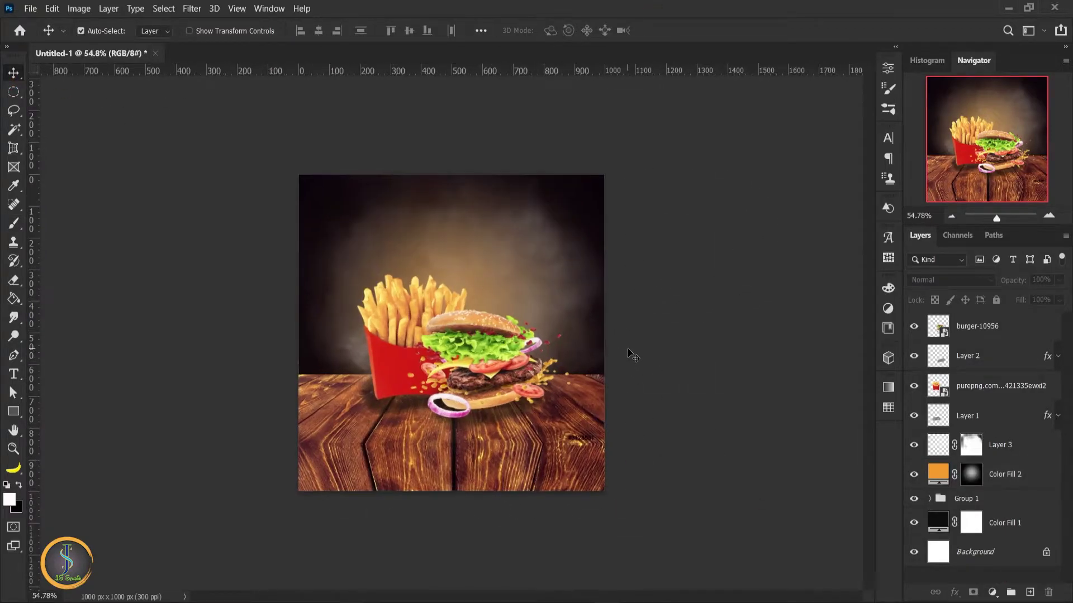
pyautogui.scroll(3, 628, 348)
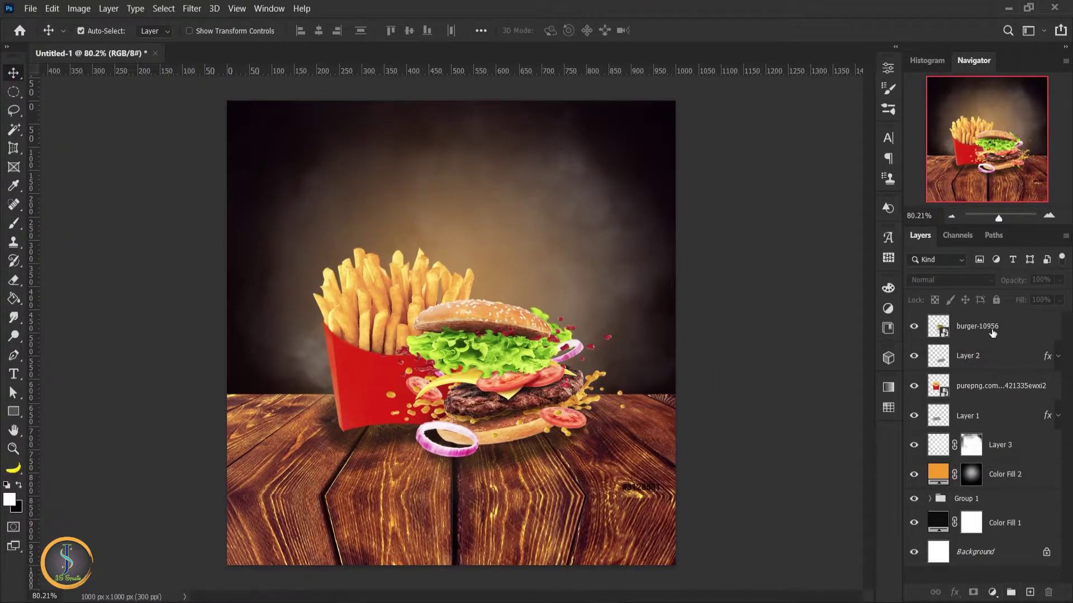
# - Group burger-10956 through Layer 1 and add a new empty layer above the group
pyautogui.click(992, 333)
pyautogui.keyDown('shift'); pyautogui.click(987, 420); pyautogui.keyUp('shift')
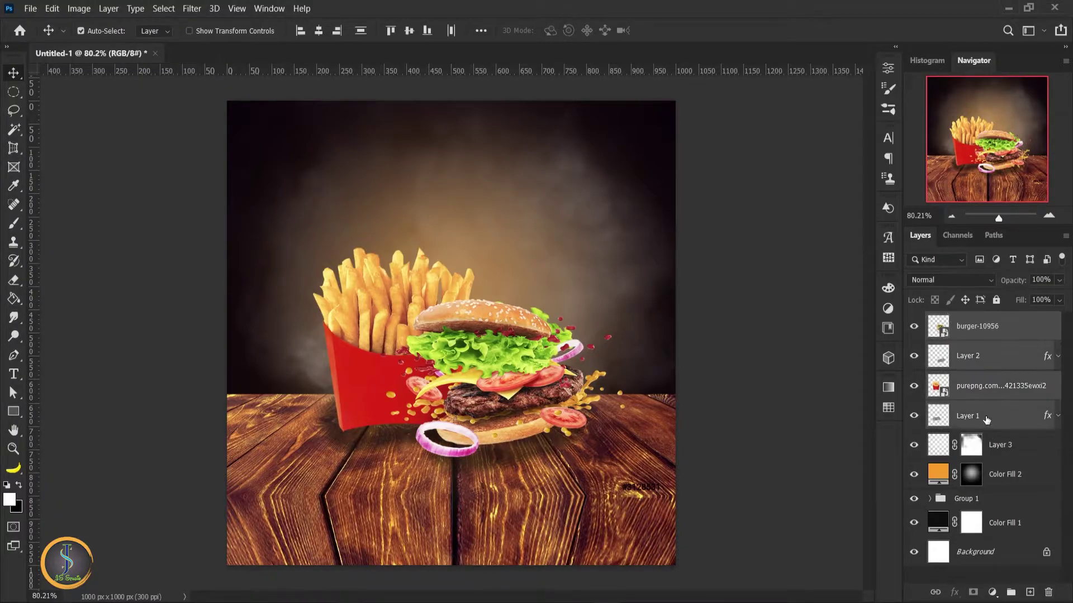
pyautogui.hotkey('ctrl', 'g')
pyautogui.hotkey('ctrl', 'shift', 'alt', 'n')
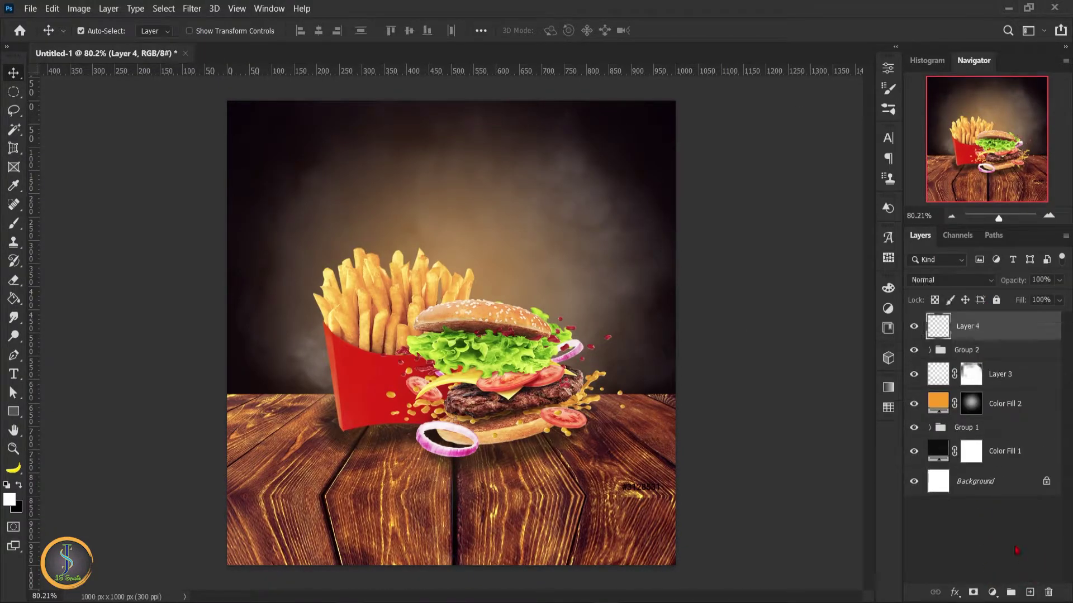
# - Choose the textured stroke brush preset with its tip tilted to 18 degrees
pyautogui.press('b')
pyautogui.rightClick(462, 209)
pyautogui.scroll(-2, 642, 560)
pyautogui.doubleClick(642, 560)
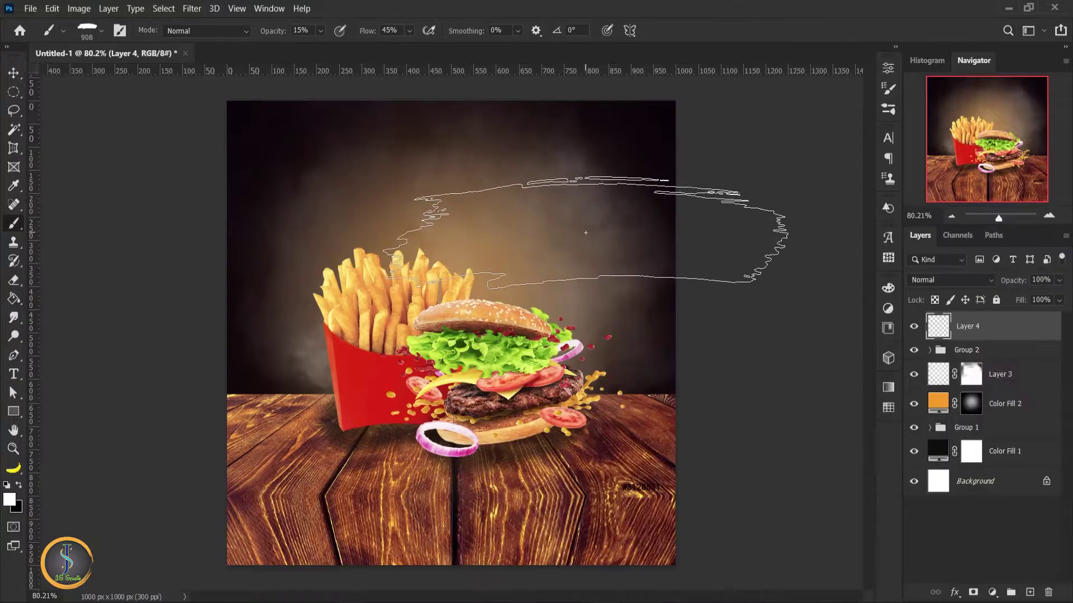
pyautogui.rightClick(462, 209)
pyautogui.moveTo(522, 255); pyautogui.dragTo(521, 239)
pyautogui.press('Return')
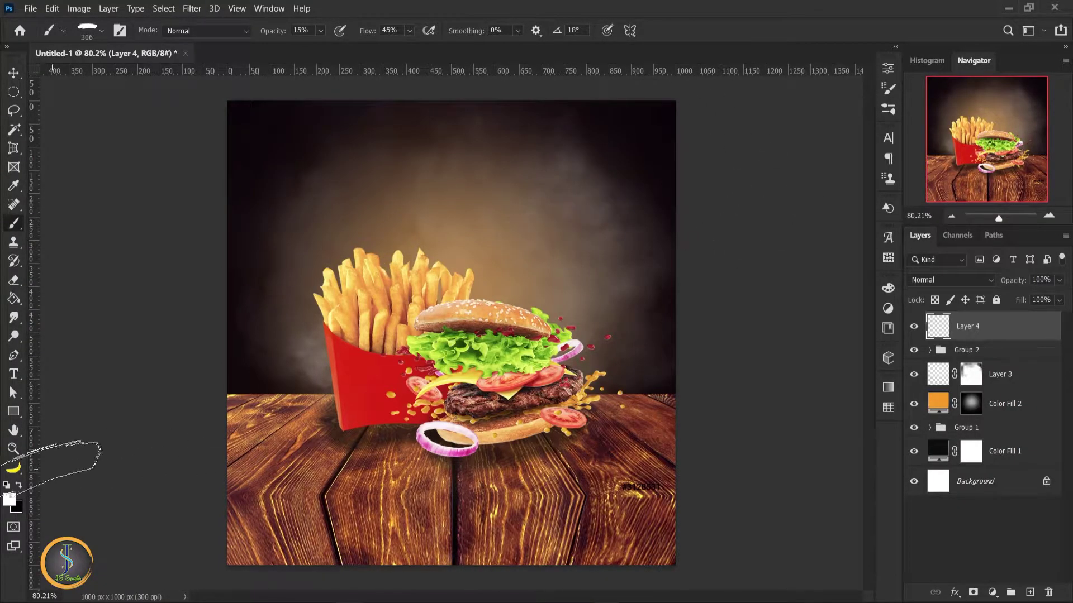
# - Set the foreground colour to magenta and stamp a brush stroke above the burger
pyautogui.click(9, 499)
pyautogui.click(856, 181)
pyautogui.click(807, 228)
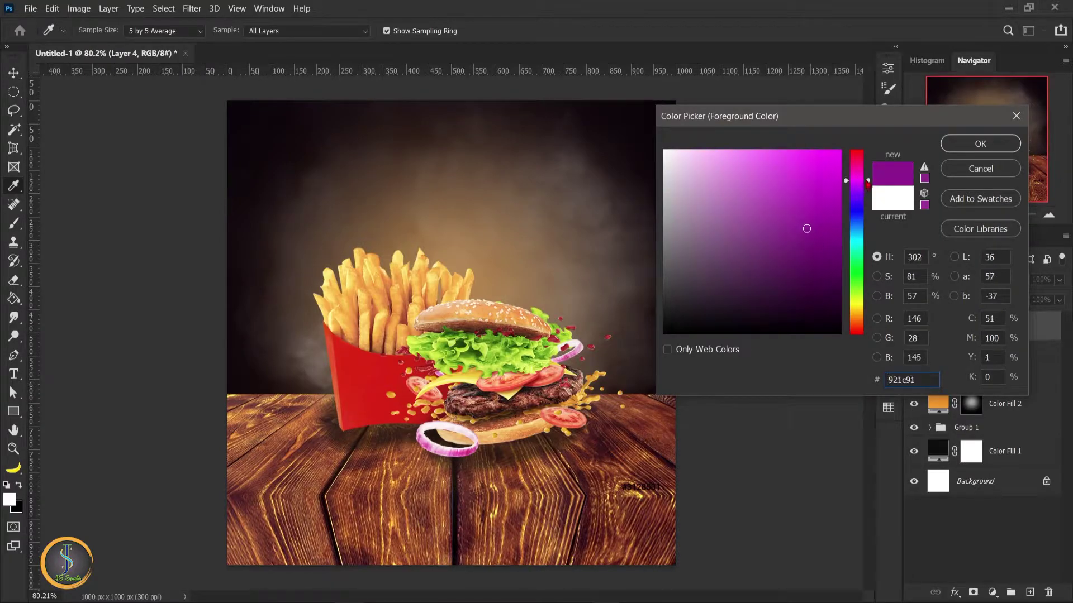
pyautogui.press('Return')
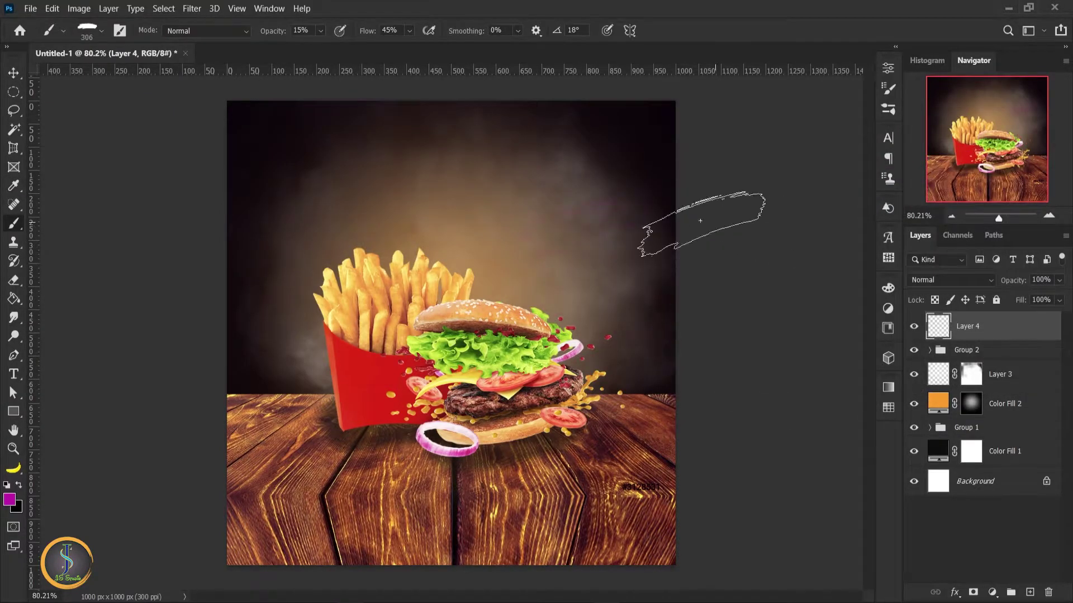
pyautogui.click(589, 234)
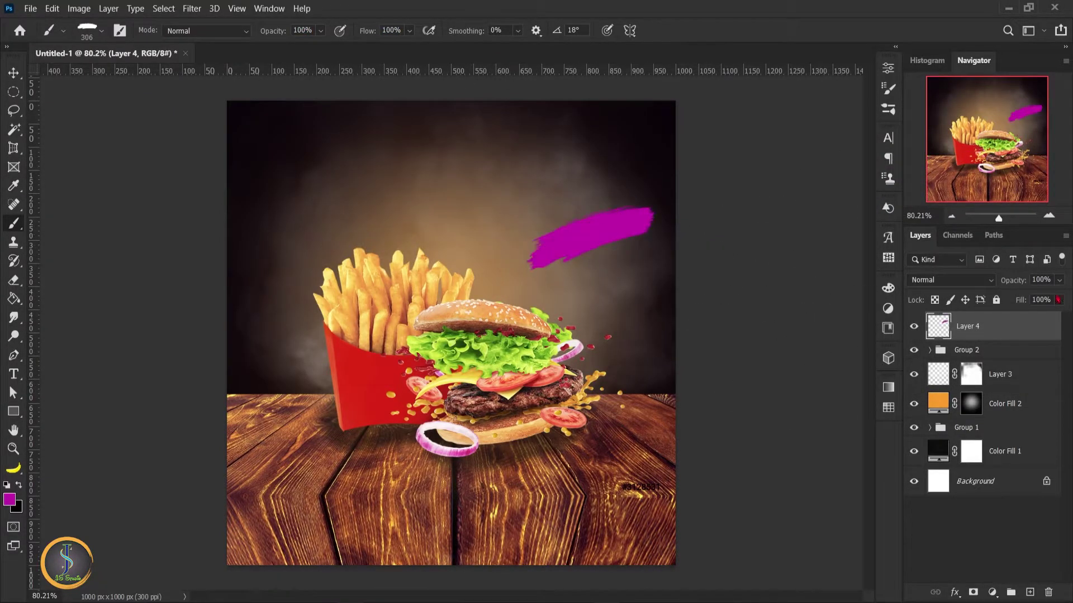
pyautogui.doubleClick(1002, 332)
pyautogui.press('Return')
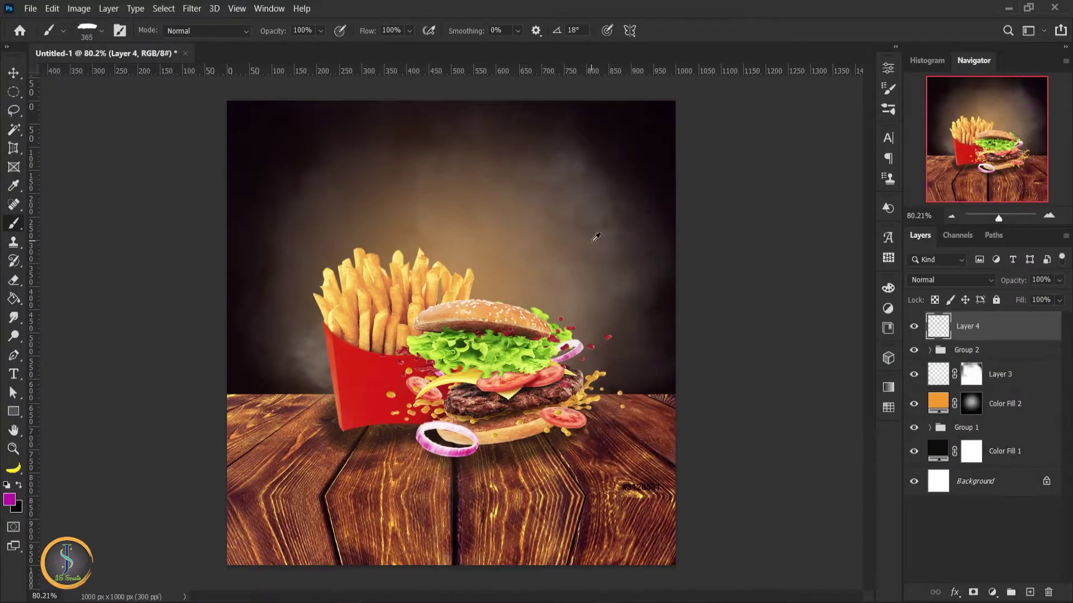
pyautogui.click(568, 233)
# - Give the Layer 4 stroke a deep purple Color Overlay layer style
pyautogui.doubleClick(1008, 332)
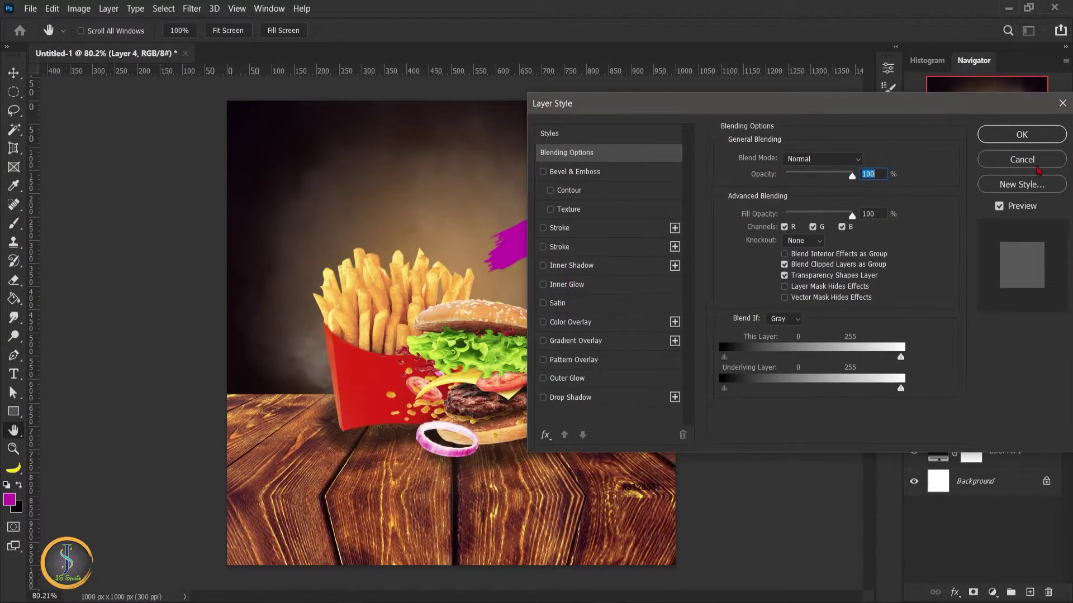
pyautogui.press('Return')
pyautogui.press('v')
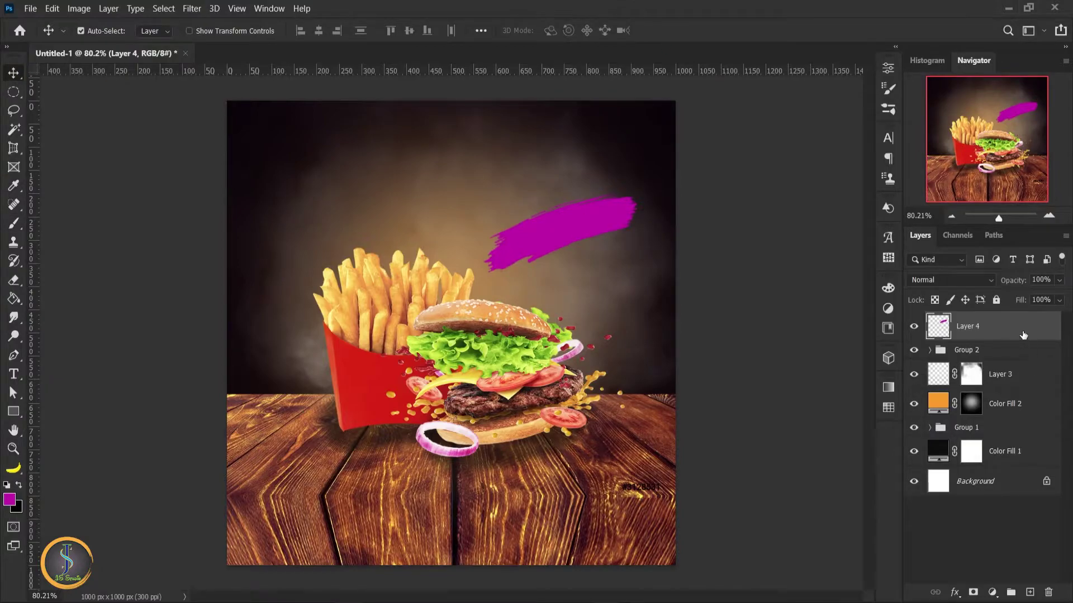
pyautogui.doubleClick(1023, 334)
pyautogui.click(564, 383)
pyautogui.moveTo(586, 99); pyautogui.dragTo(255, 292)
pyautogui.click(520, 349)
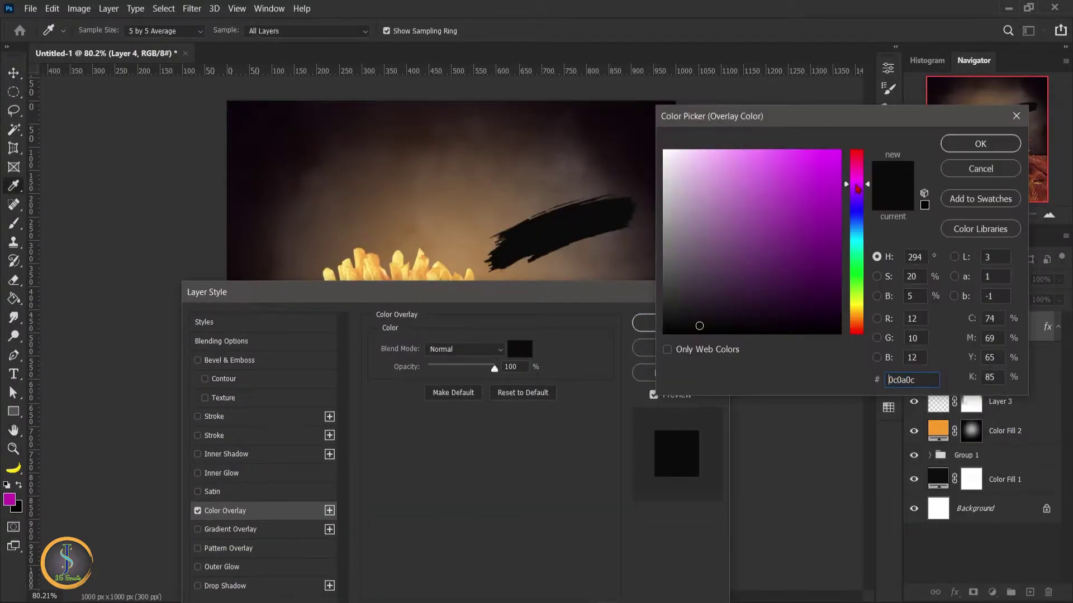
pyautogui.moveTo(810, 232); pyautogui.dragTo(837, 240)
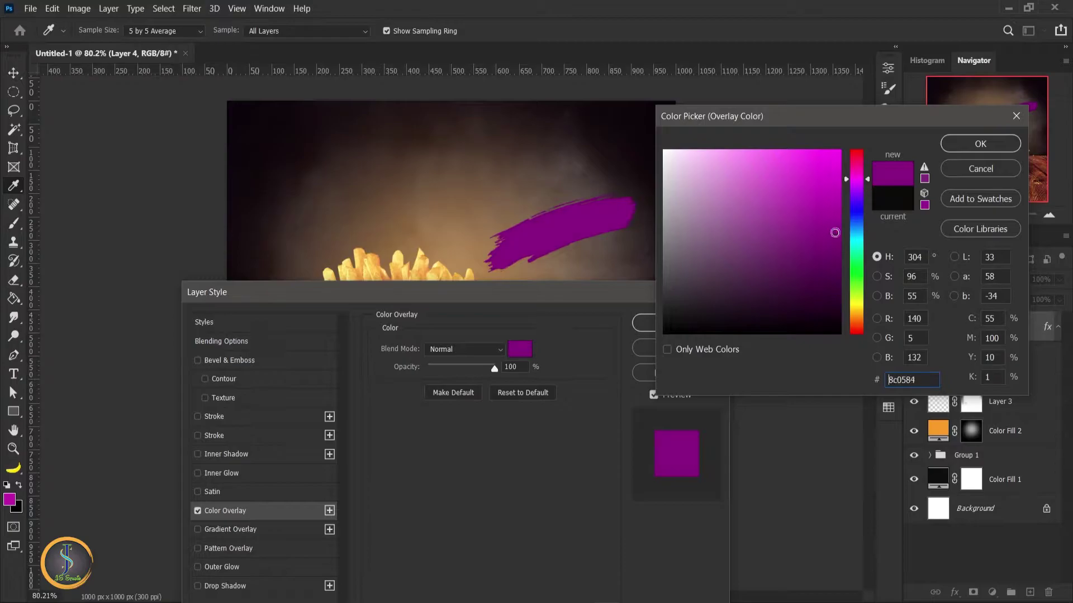
pyautogui.click(980, 144)
pyautogui.press('Return')
pyautogui.click(945, 532)
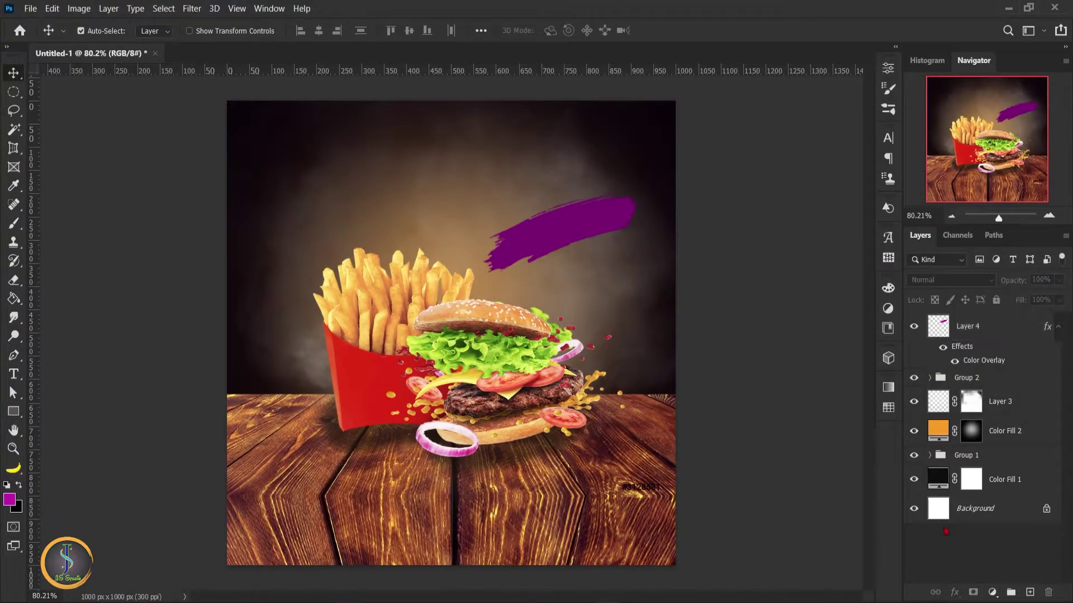
# - Select a rectangular band across the bottom of the poster and add a gradient fill layer
pyautogui.rightClick(14, 91)
pyautogui.click(84, 89)
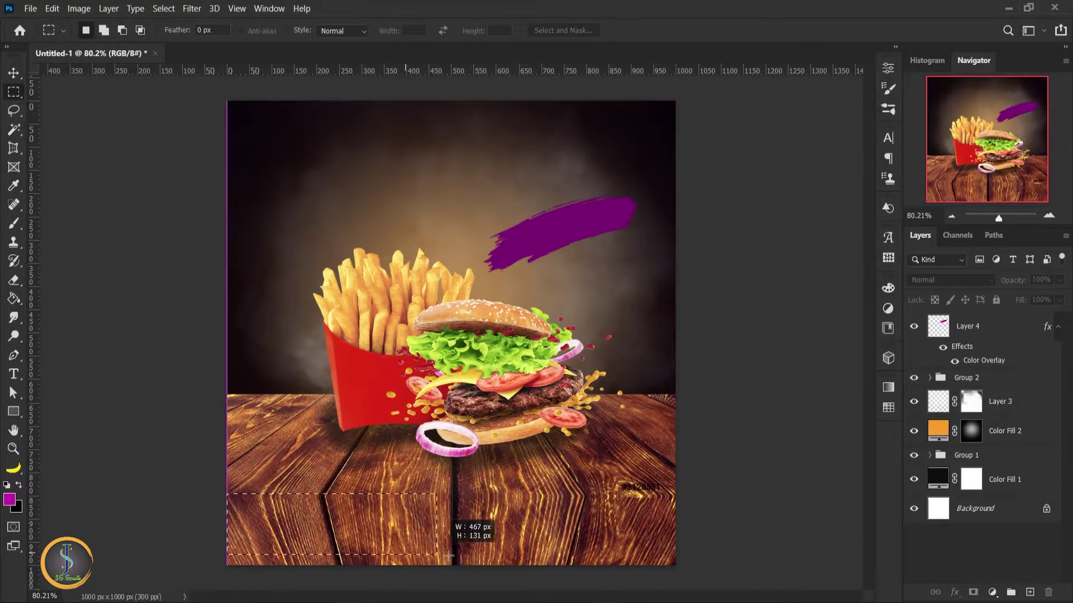
pyautogui.moveTo(227, 494); pyautogui.dragTo(676, 566)
pyautogui.click(992, 592)
pyautogui.click(984, 354)
# - Set the gradient stops to near-black and grey
pyautogui.click(778, 268)
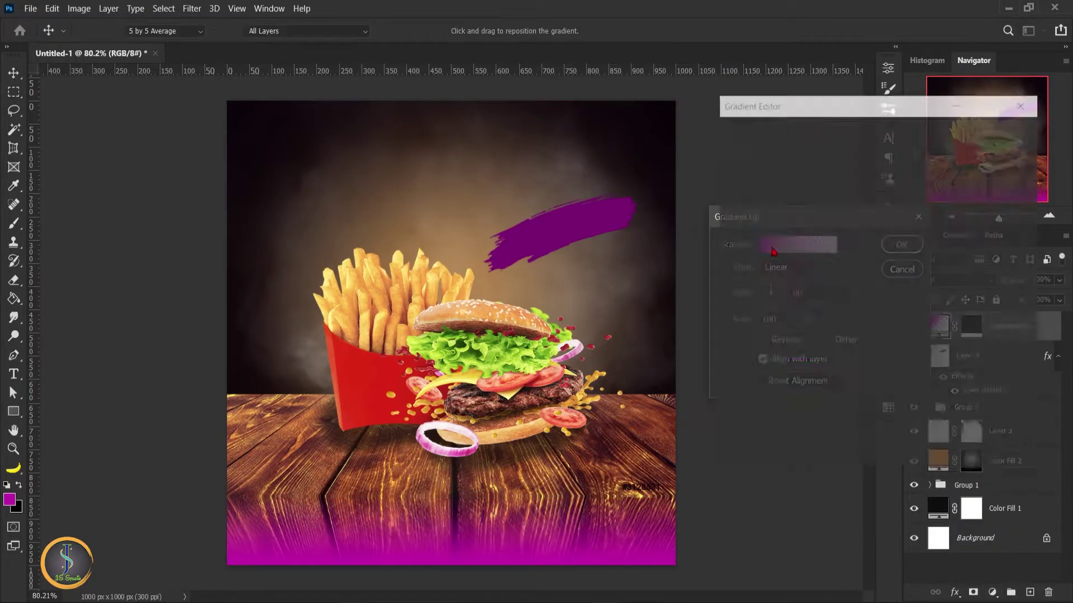
pyautogui.doubleClick(737, 378)
pyautogui.click(673, 327)
pyautogui.click(980, 144)
pyautogui.doubleClick(1023, 379)
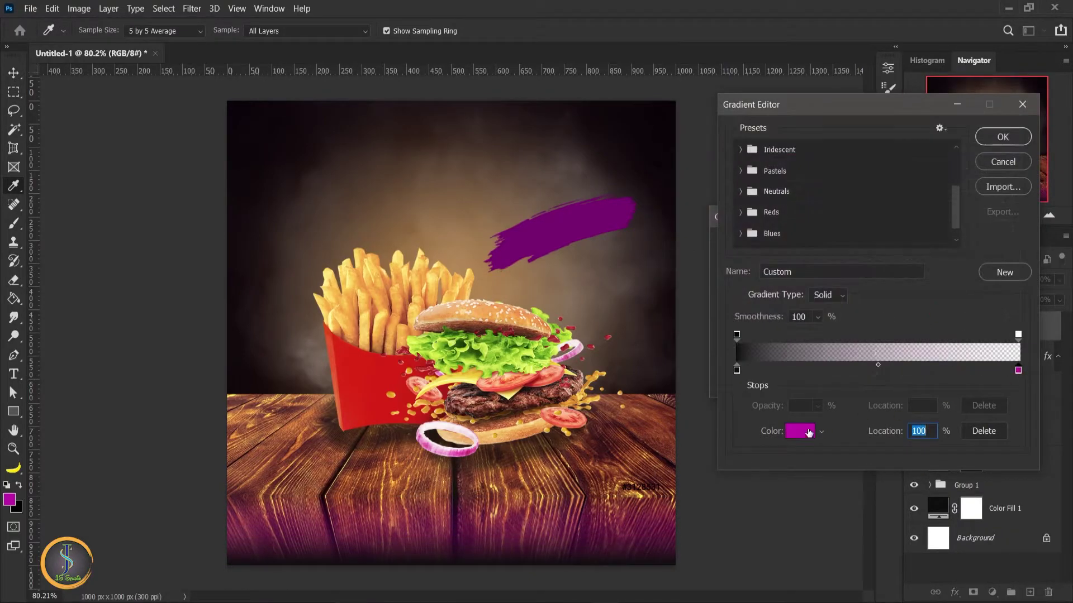
pyautogui.click(677, 283)
pyautogui.click(980, 143)
pyautogui.click(1003, 129)
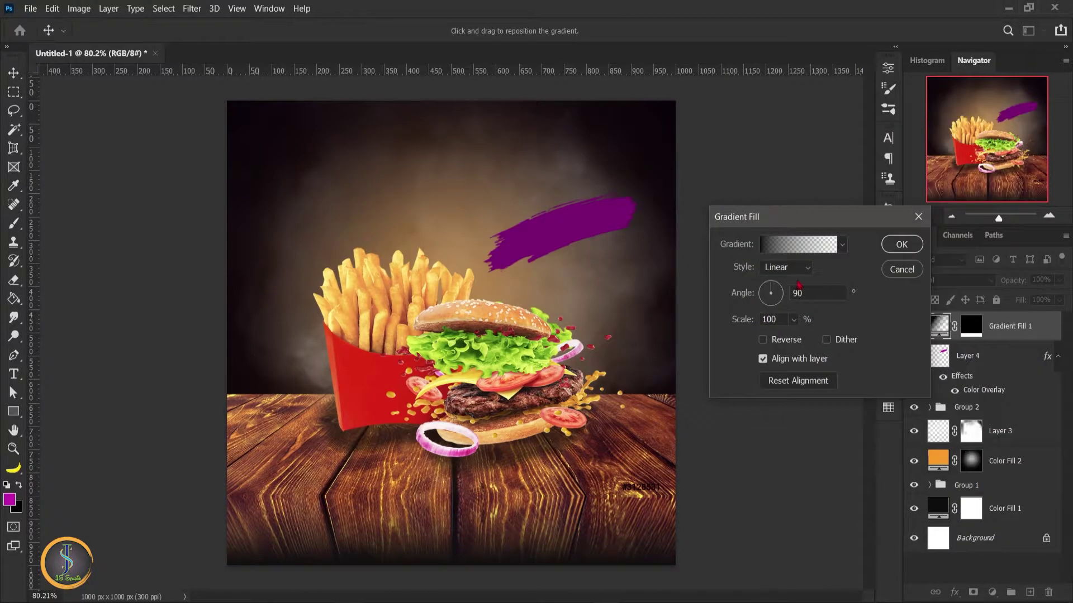
# - Recolour the Purple gradient preset with dark and dark-grey stops and apply the fill layer
pyautogui.click(799, 244)
pyautogui.click(750, 181)
pyautogui.click(793, 230)
pyautogui.doubleClick(736, 379)
pyautogui.click(654, 335)
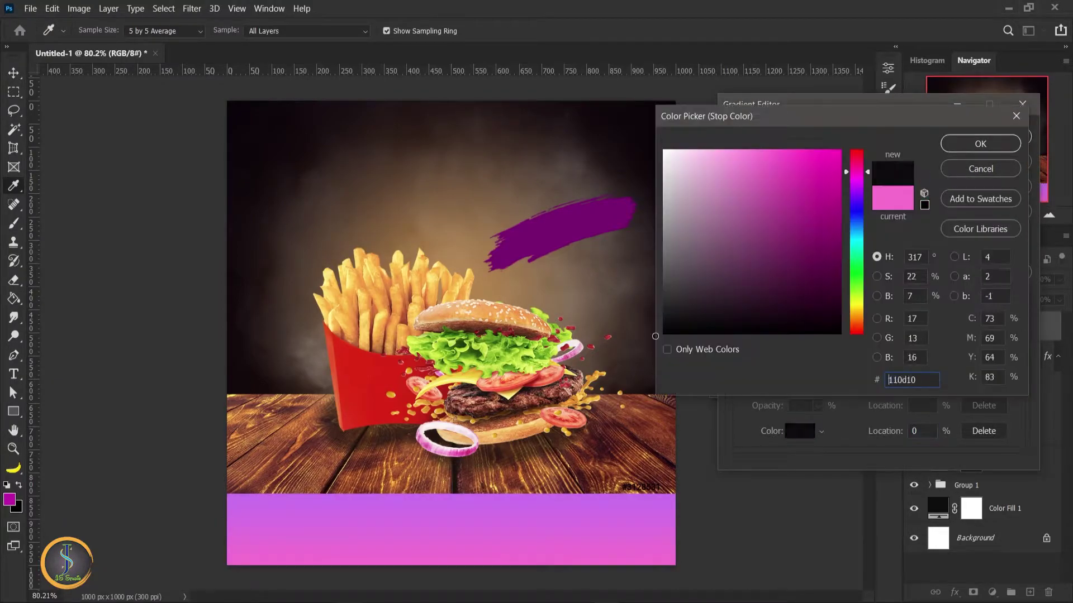
pyautogui.click(980, 144)
pyautogui.doubleClick(1023, 378)
pyautogui.click(679, 294)
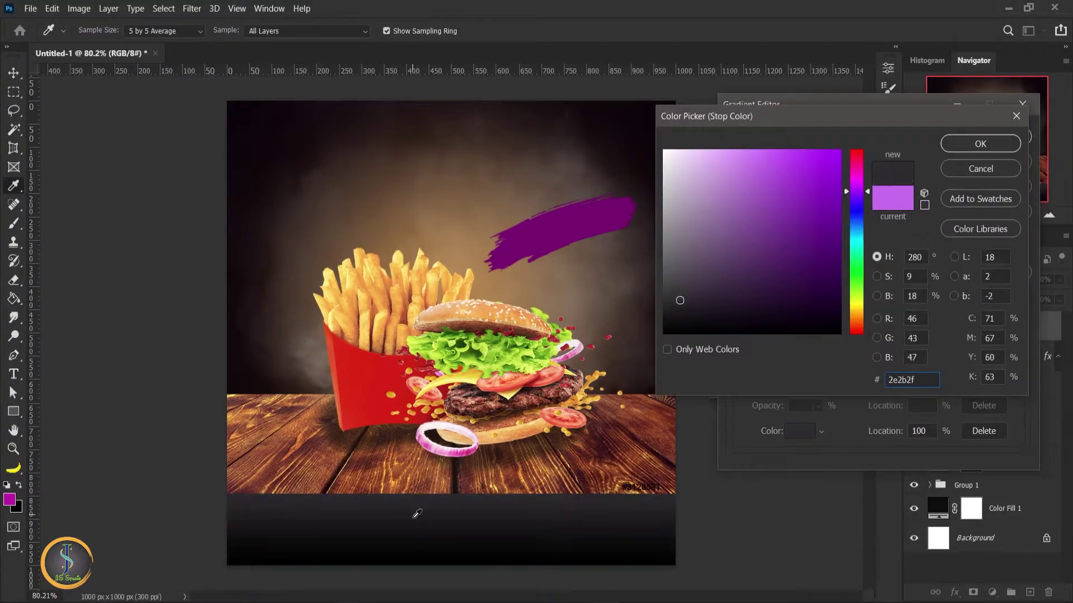
pyautogui.click(687, 307)
pyautogui.press('Return')
pyautogui.press('Return')
pyautogui.press('Return')
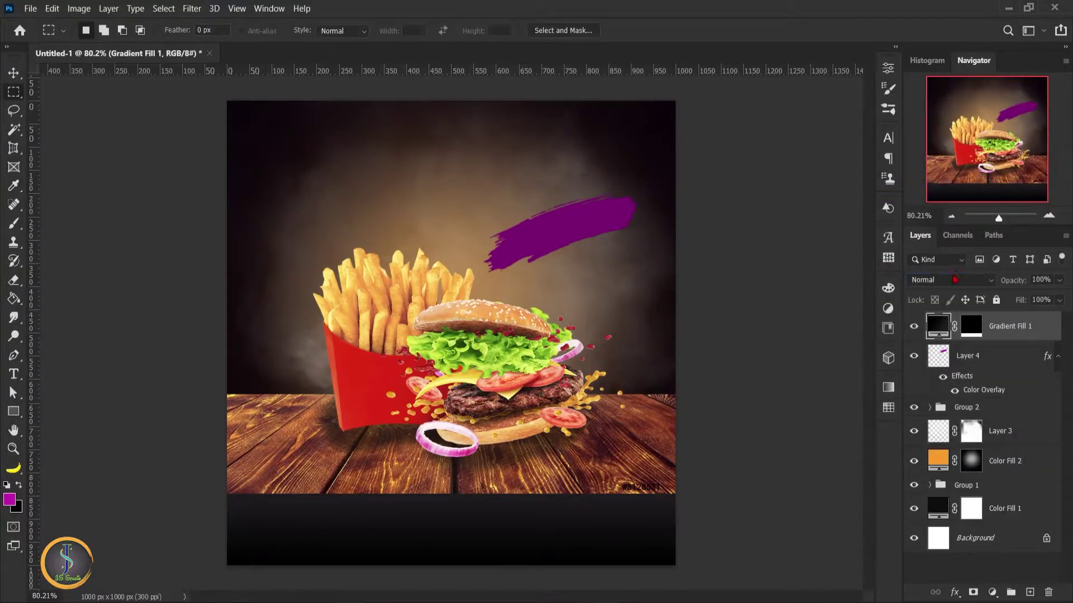
# - Blend the gradient fill in Hard Light and change one stop to 080705
pyautogui.click(955, 279)
pyautogui.click(946, 434)
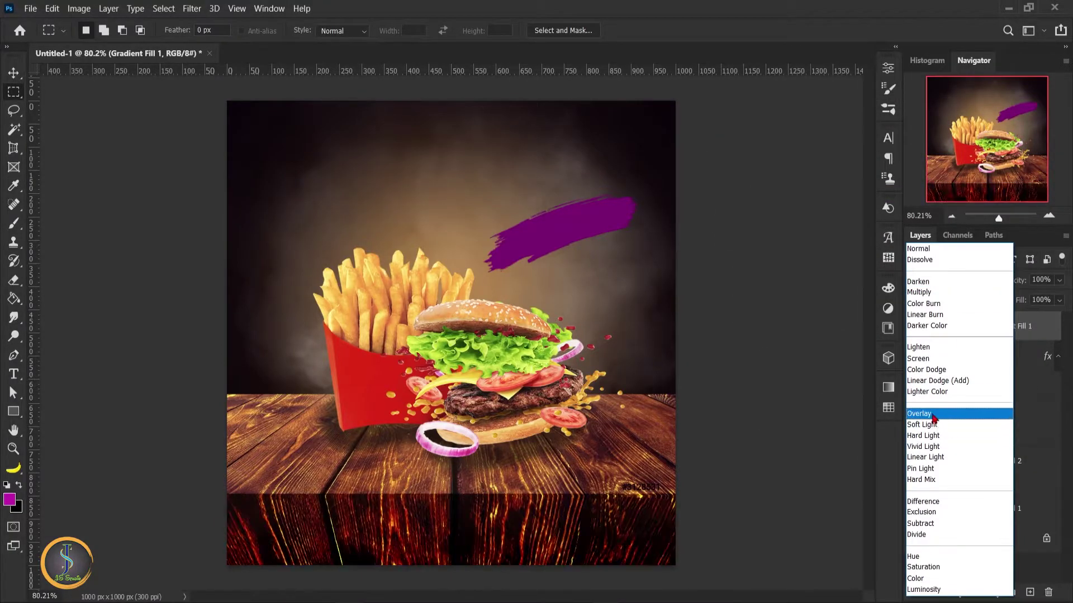
pyautogui.click(927, 418)
pyautogui.doubleClick(938, 325)
pyautogui.click(804, 247)
pyautogui.click(799, 431)
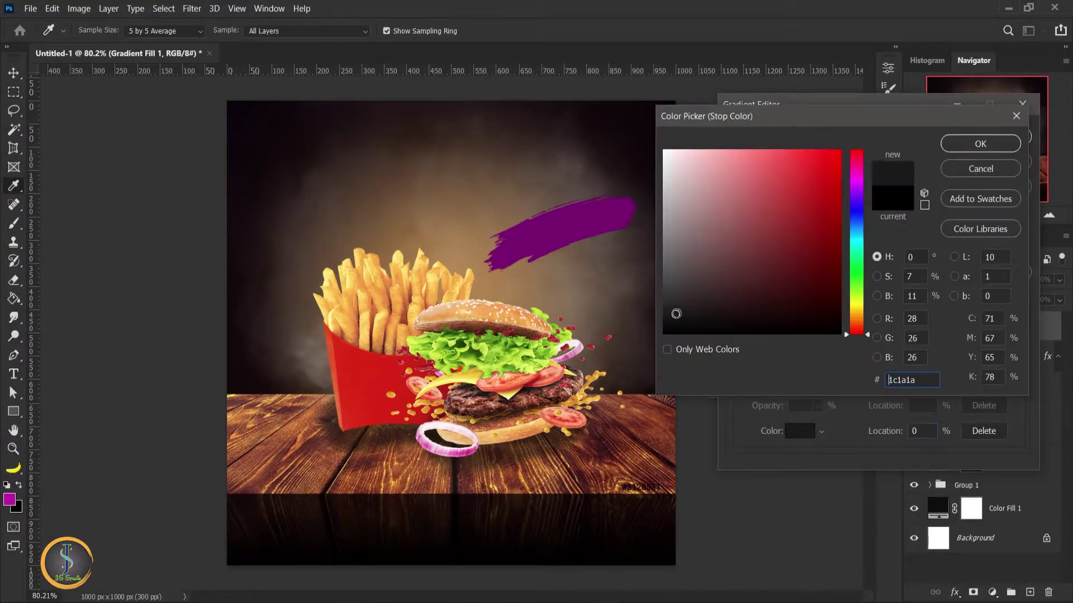
pyautogui.write('080705')
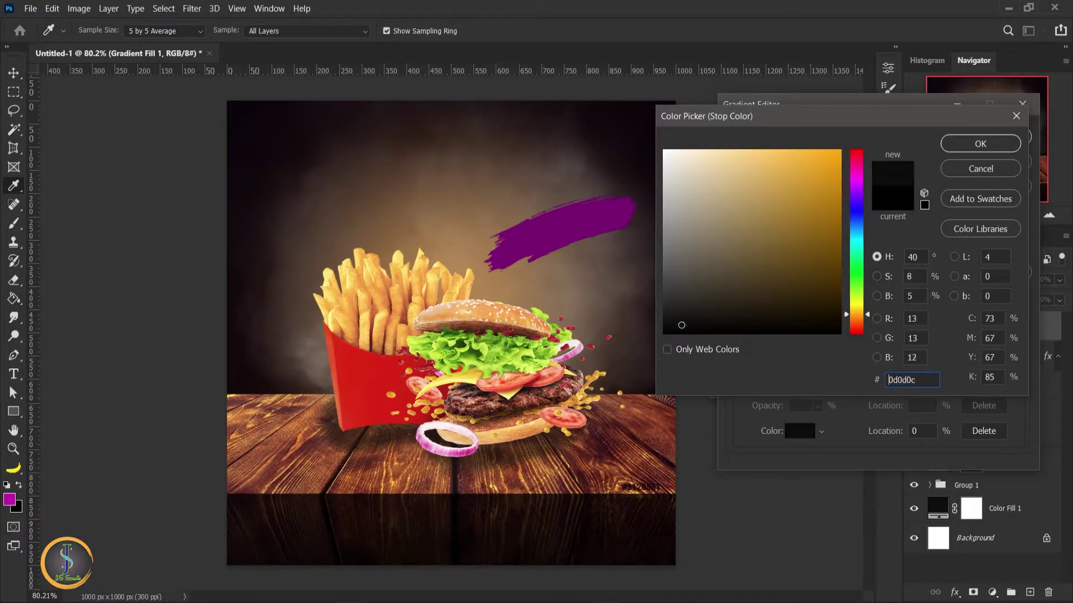
pyautogui.click(987, 148)
pyautogui.click(1011, 141)
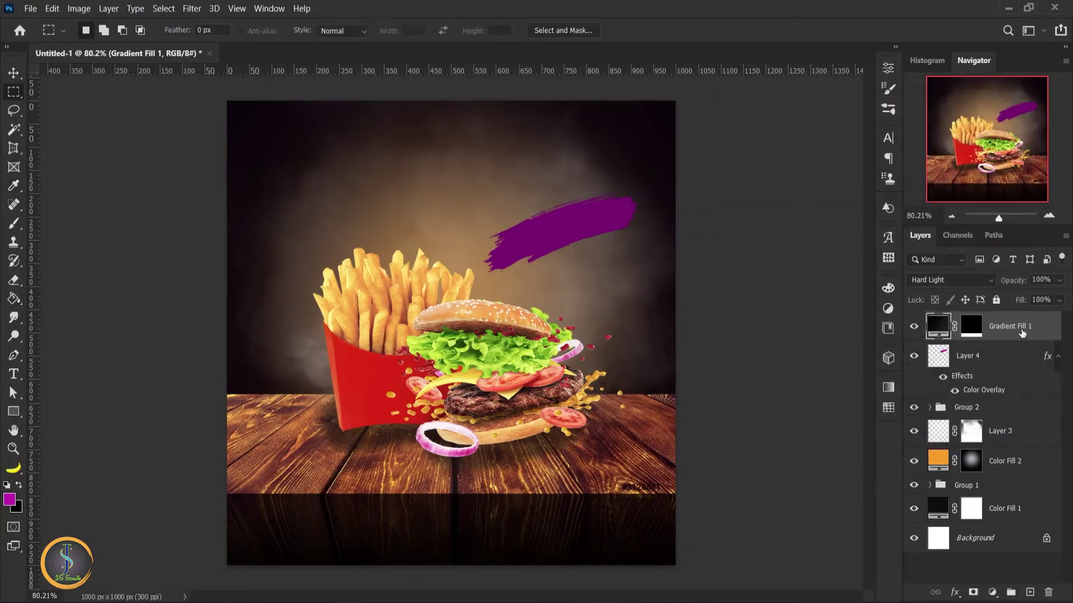
# - Convert the gradient layer to a smart object and apply a Gaussian Blur
pyautogui.click(192, 9)
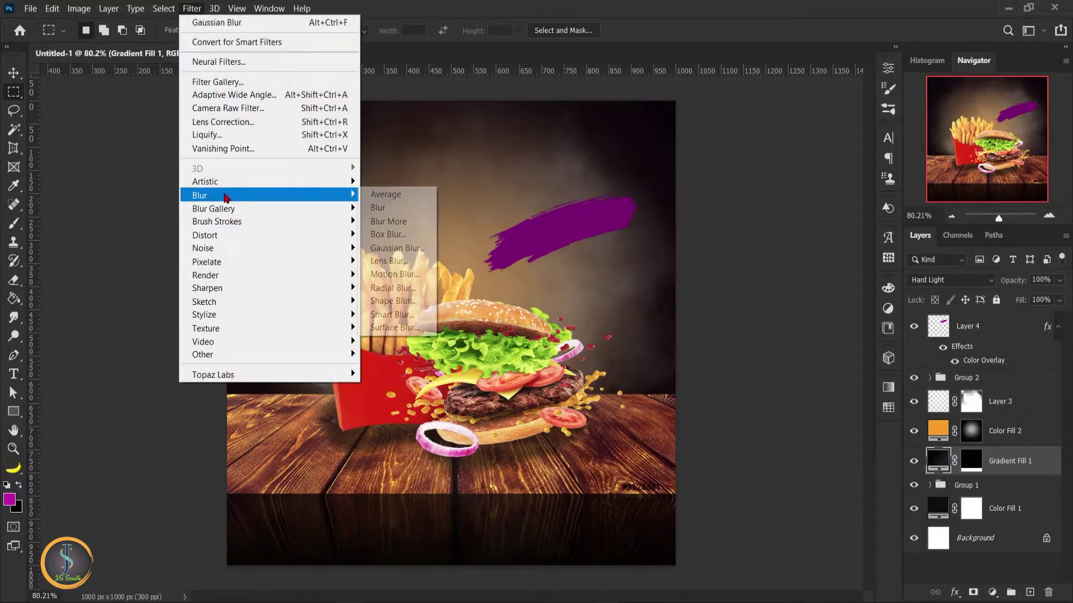
pyautogui.click(402, 249)
pyautogui.click(655, 241)
pyautogui.click(794, 135)
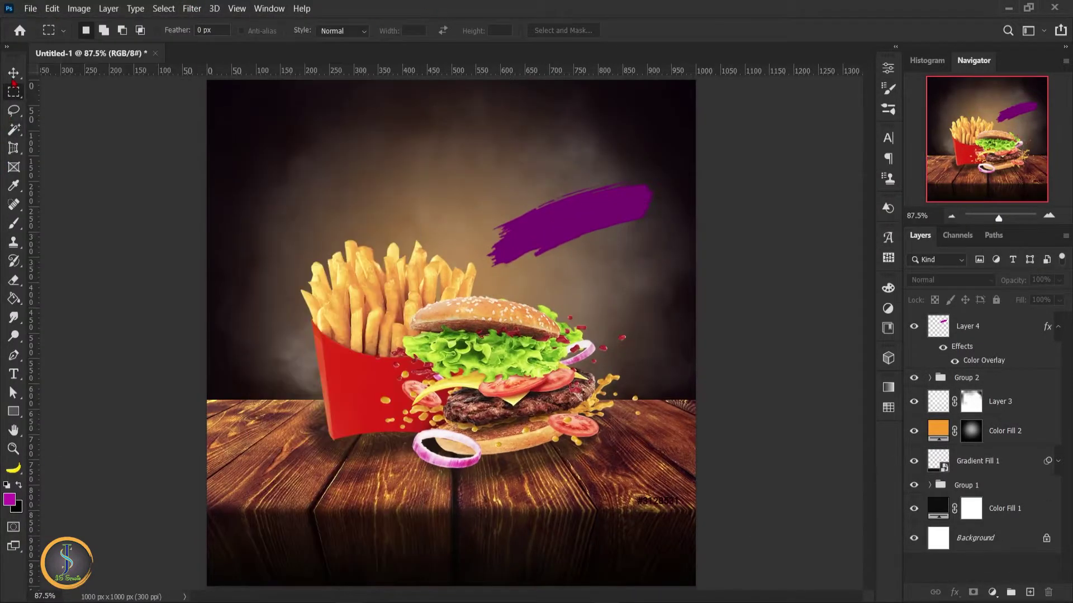
# - Draw a text box above the burger set to the Badcats font at 48 pt
pyautogui.press('v')
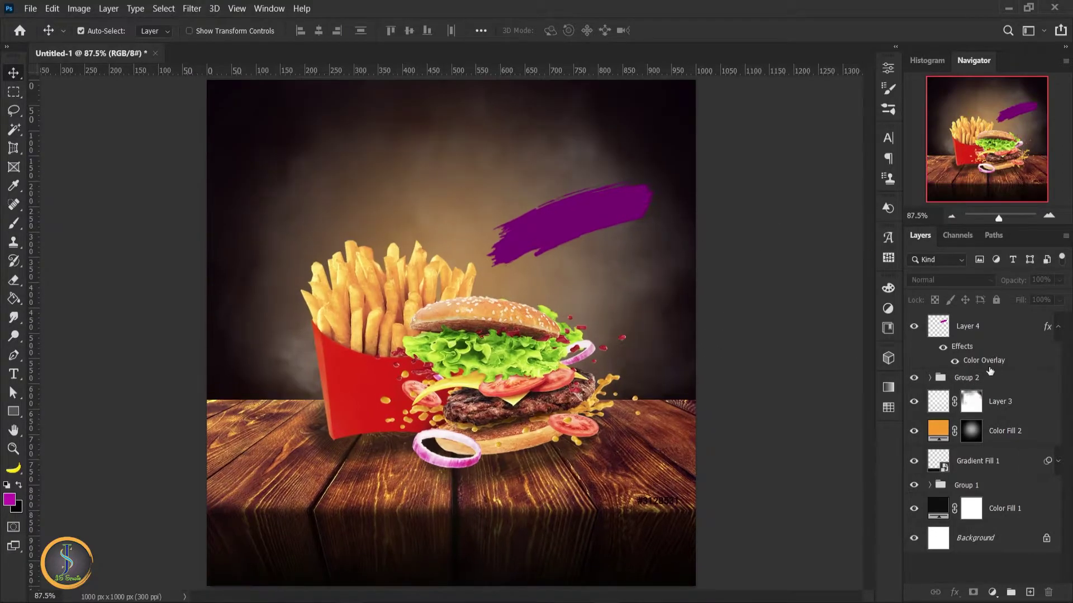
pyautogui.click(1057, 326)
pyautogui.press('t')
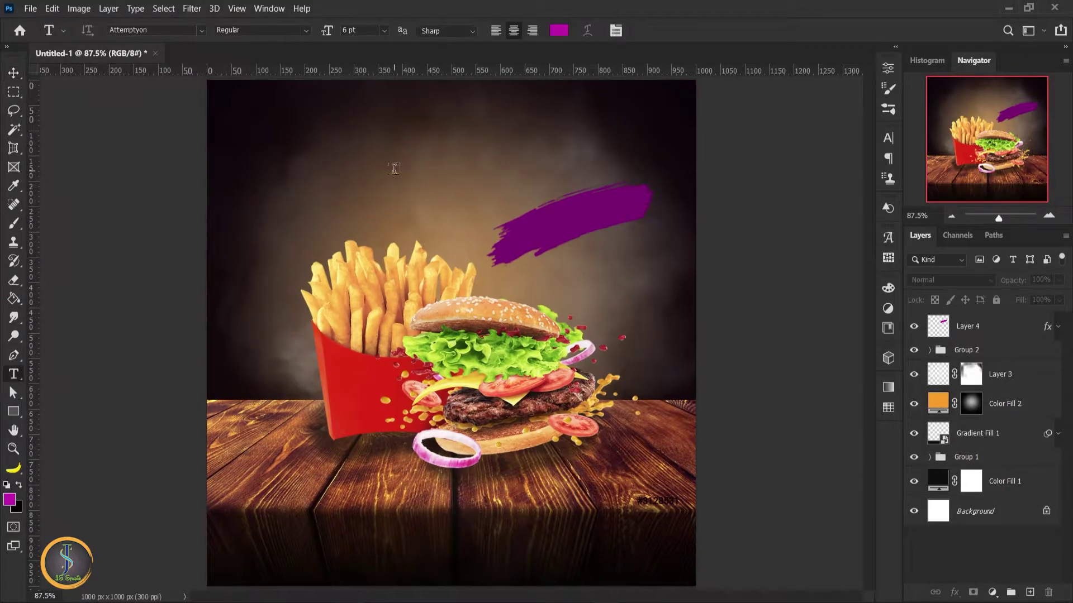
pyautogui.moveTo(388, 162); pyautogui.dragTo(586, 230)
pyautogui.press('BackSpace')
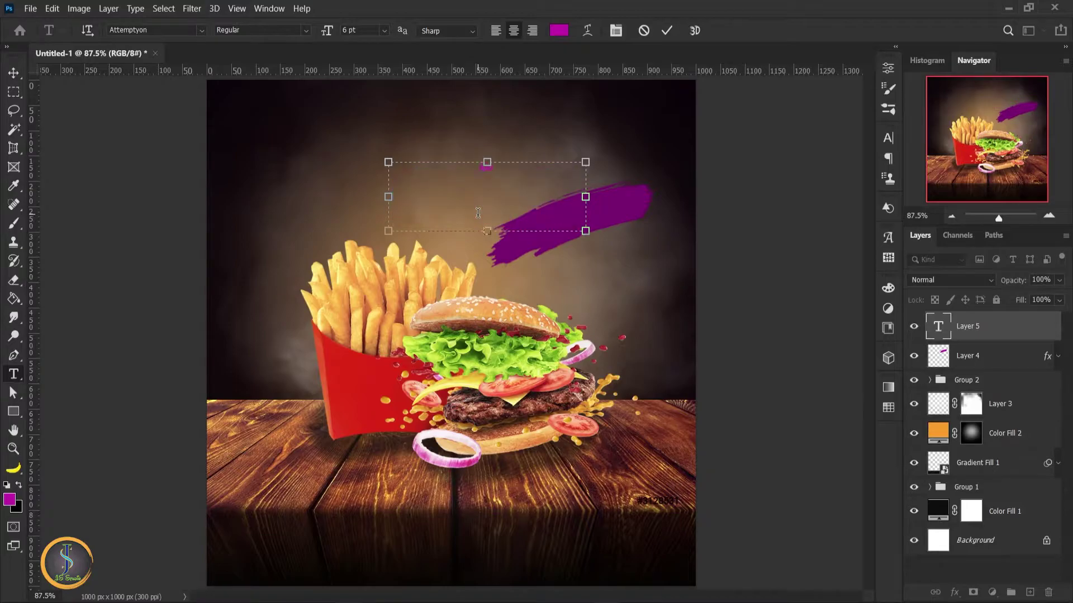
pyautogui.hotkey('ctrl', 't')
pyautogui.click(805, 158)
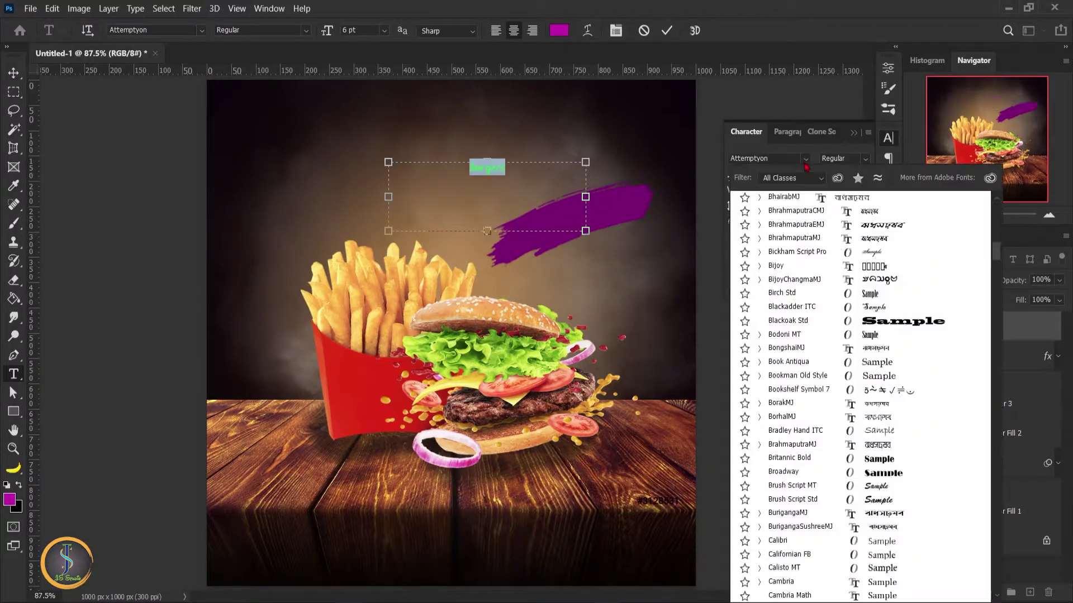
pyautogui.scroll(5, 810, 240)
pyautogui.click(795, 245)
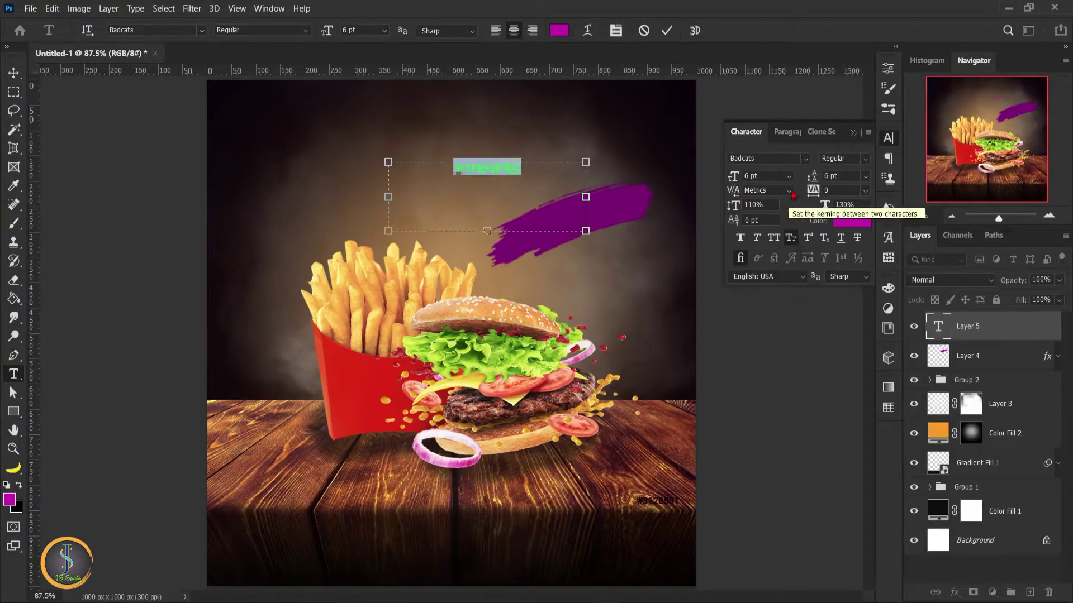
pyautogui.click(805, 158)
pyautogui.click(789, 176)
pyautogui.click(763, 330)
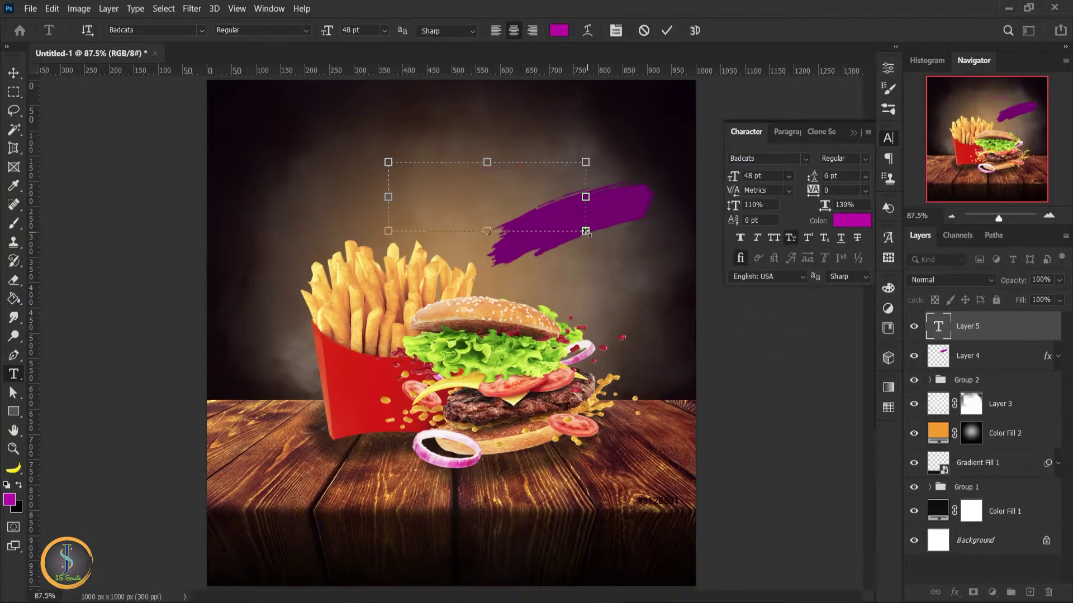
# - Type the BURGERS title in small caps, widen its box and reduce it to 36 pt
pyautogui.write('burgers')
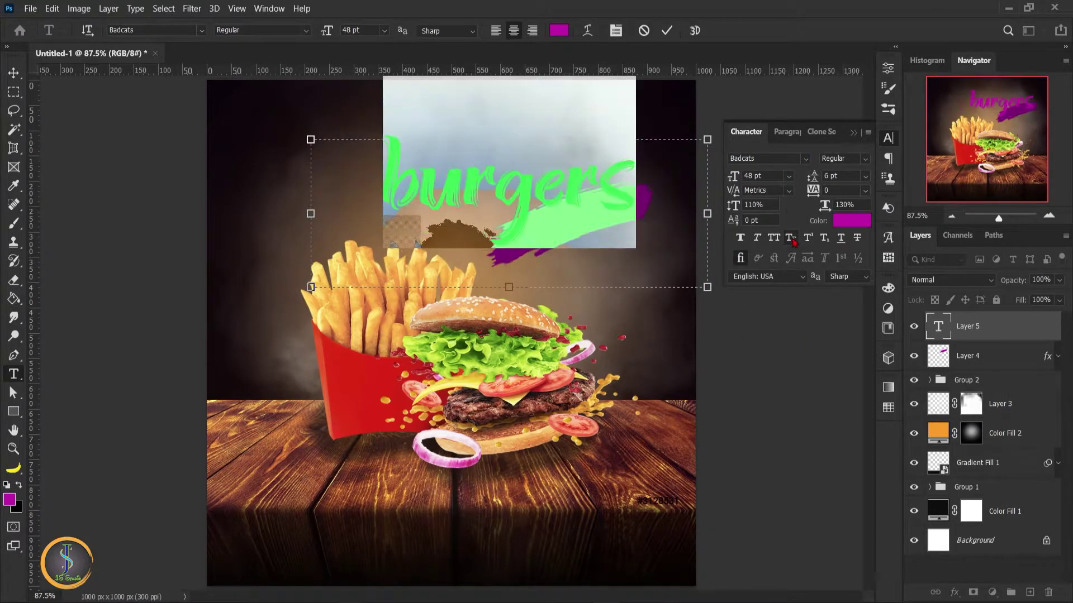
pyautogui.click(791, 239)
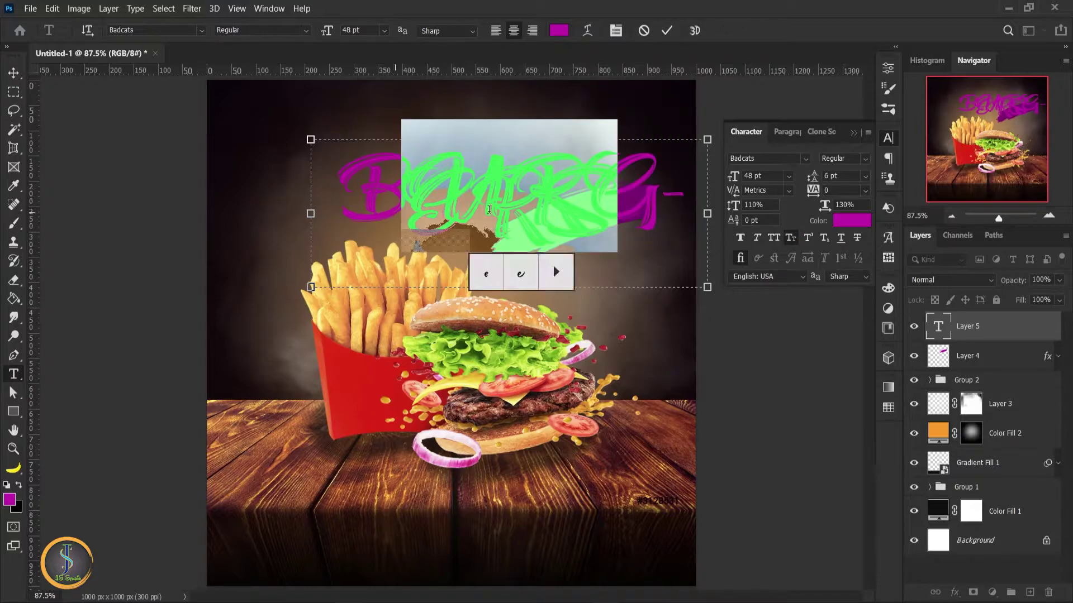
pyautogui.write('U')
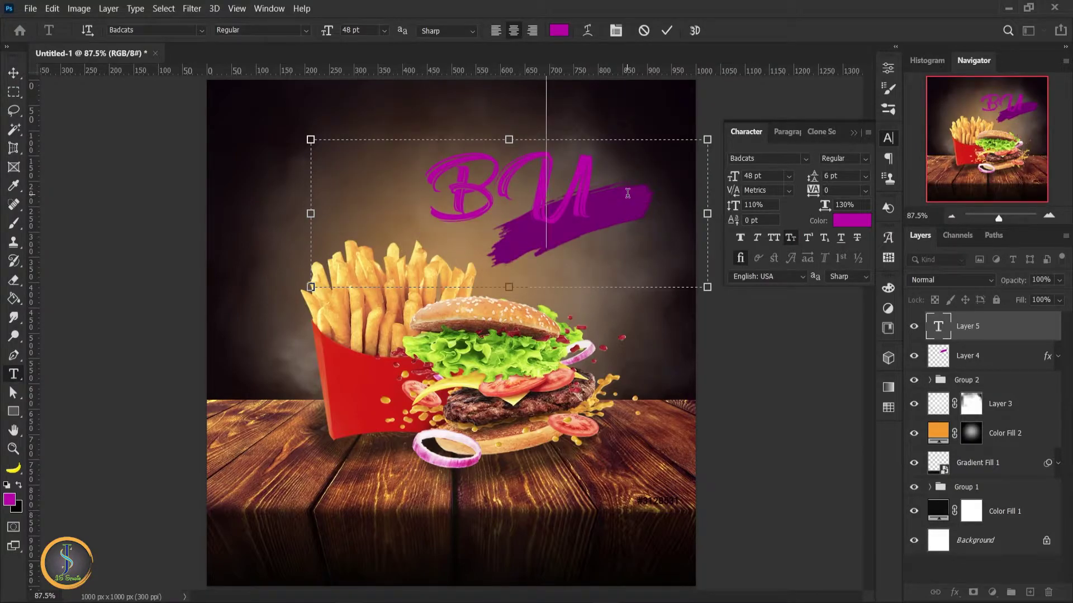
pyautogui.press('BackSpace')
pyautogui.write('U')
pyautogui.write('RGER')
pyautogui.moveTo(311, 213); pyautogui.dragTo(190, 223)
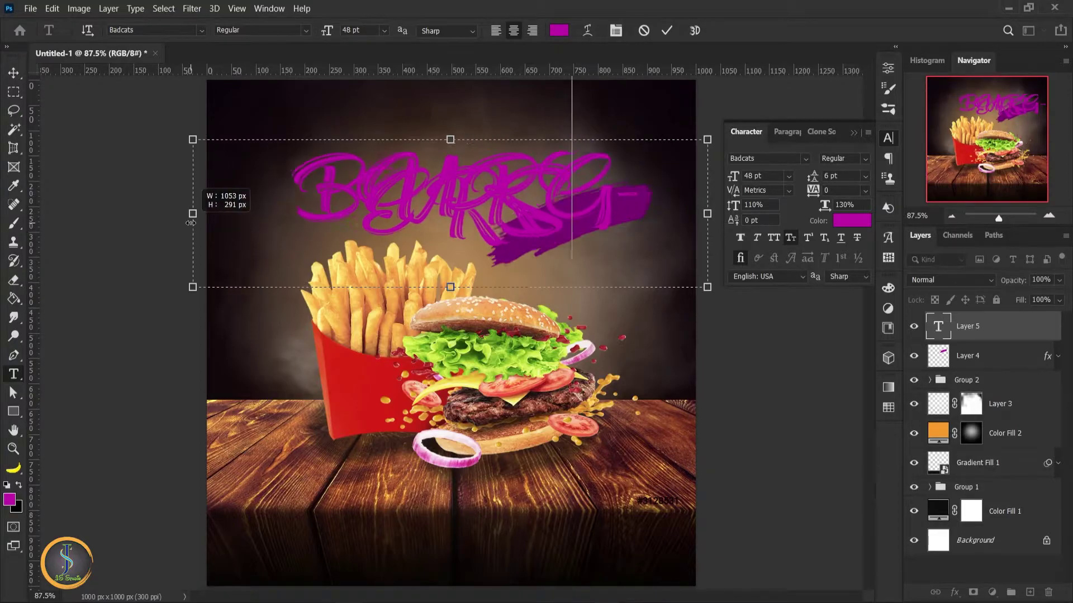
pyautogui.hotkey('ctrl', 'a')
pyautogui.moveTo(731, 177); pyautogui.dragTo(720, 176)
pyautogui.click(666, 31)
# - Move the title onto the purple stroke and change it to mixed-case 'Burgers'
pyautogui.press('v')
pyautogui.moveTo(546, 166); pyautogui.dragTo(587, 202)
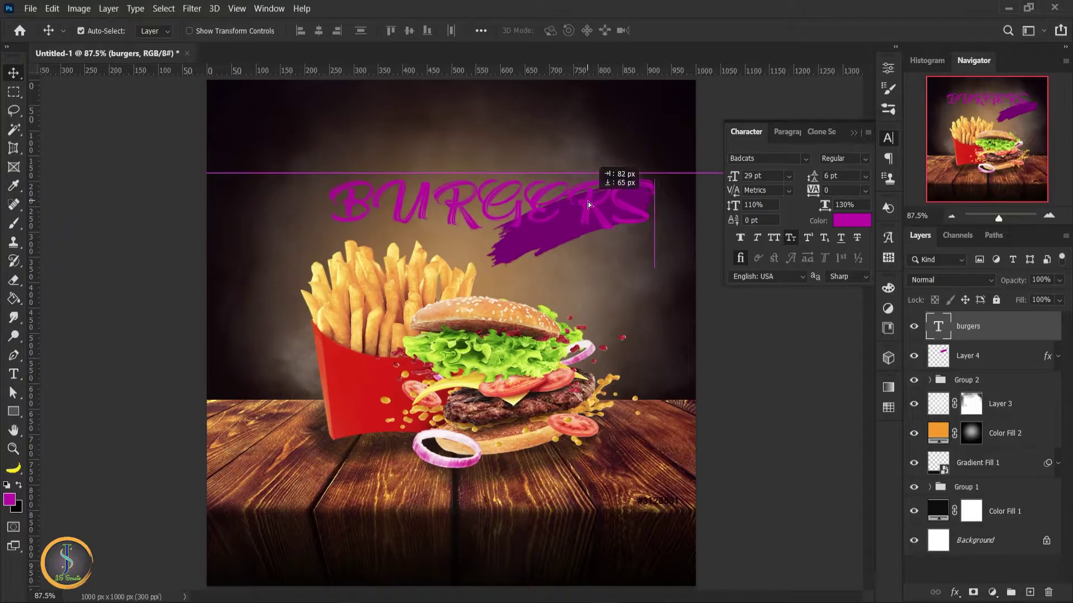
pyautogui.click(789, 238)
pyautogui.click(758, 238)
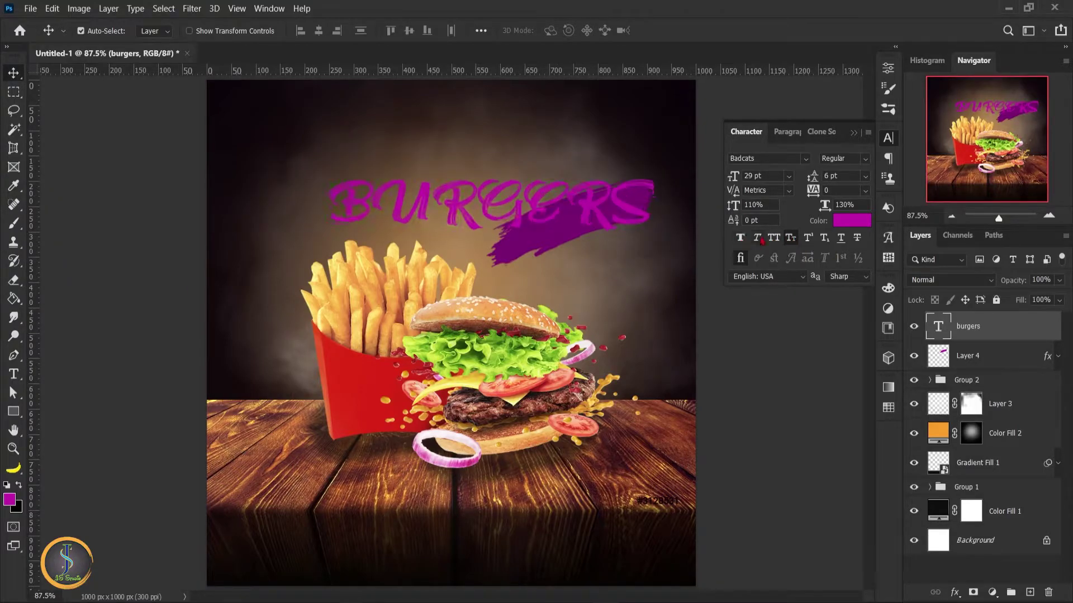
pyautogui.doubleClick(569, 206)
pyautogui.click(790, 238)
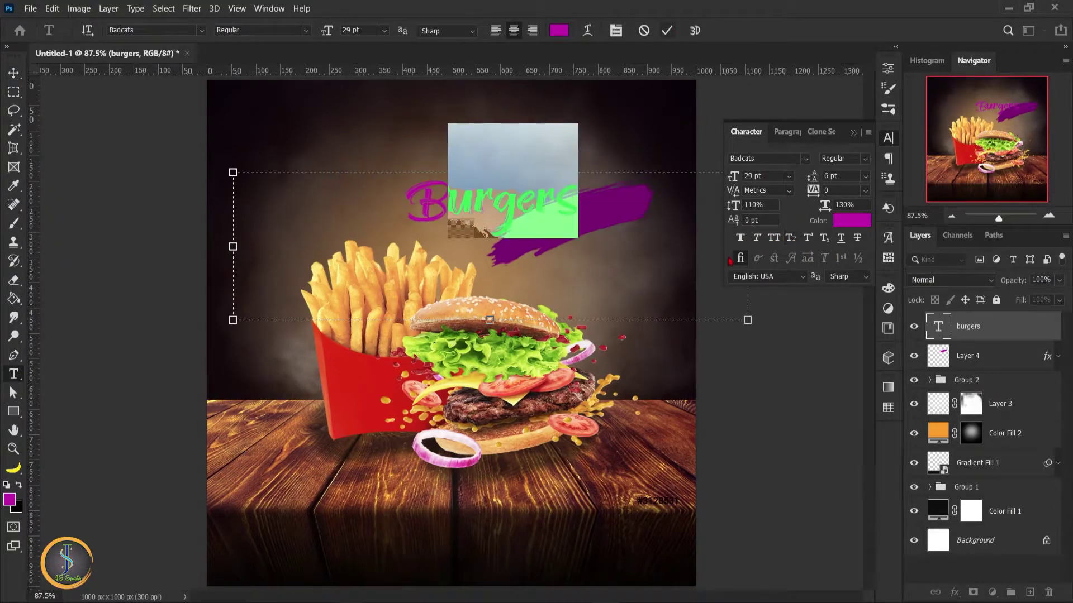
pyautogui.moveTo(597, 212); pyautogui.dragTo(475, 212)
pyautogui.click(667, 30)
# - Enlarge Burgers to 37 pt, colour it f1a638, and place it above the stroke
pyautogui.press('v')
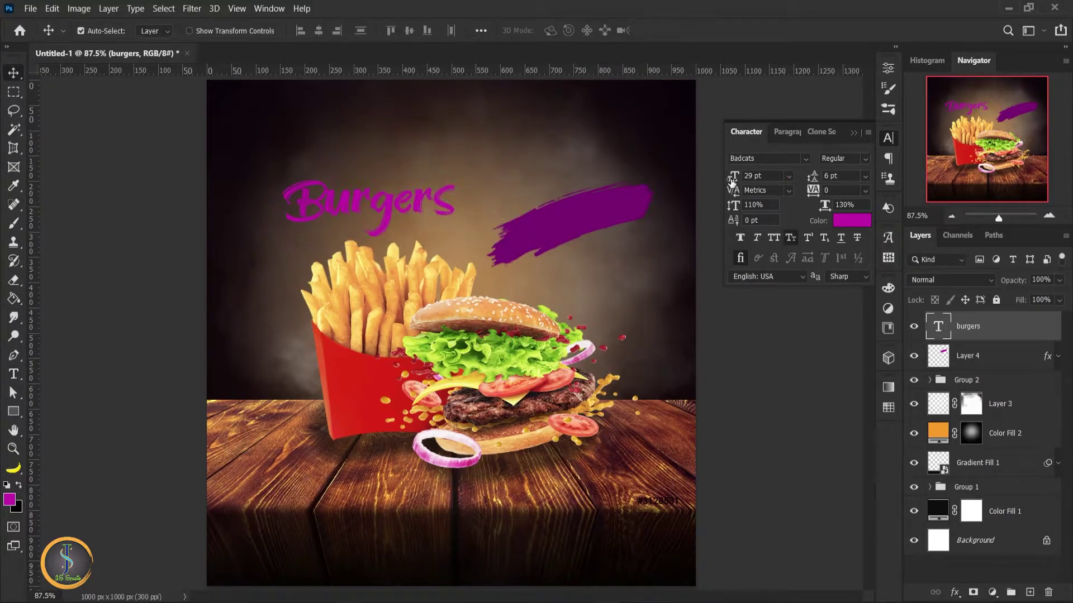
pyautogui.moveTo(731, 182); pyautogui.dragTo(735, 178)
pyautogui.click(851, 221)
pyautogui.write('f1a638')
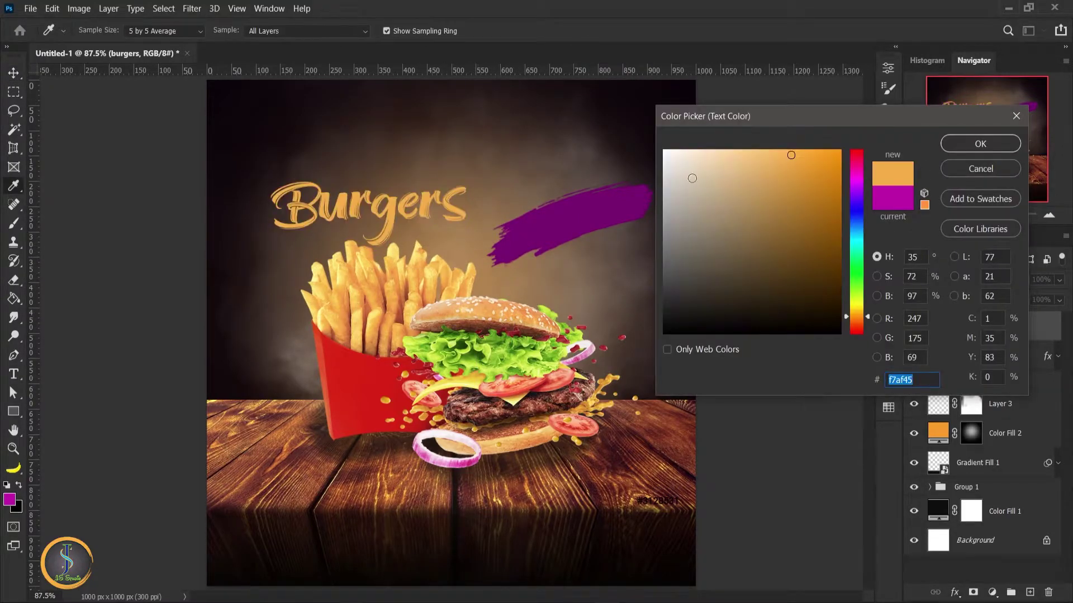
pyautogui.press('Return')
pyautogui.moveTo(380, 215); pyautogui.dragTo(475, 204)
# - Scale the purple brush stroke under Burgers smaller, discarding an accidental rotation
pyautogui.click(595, 221)
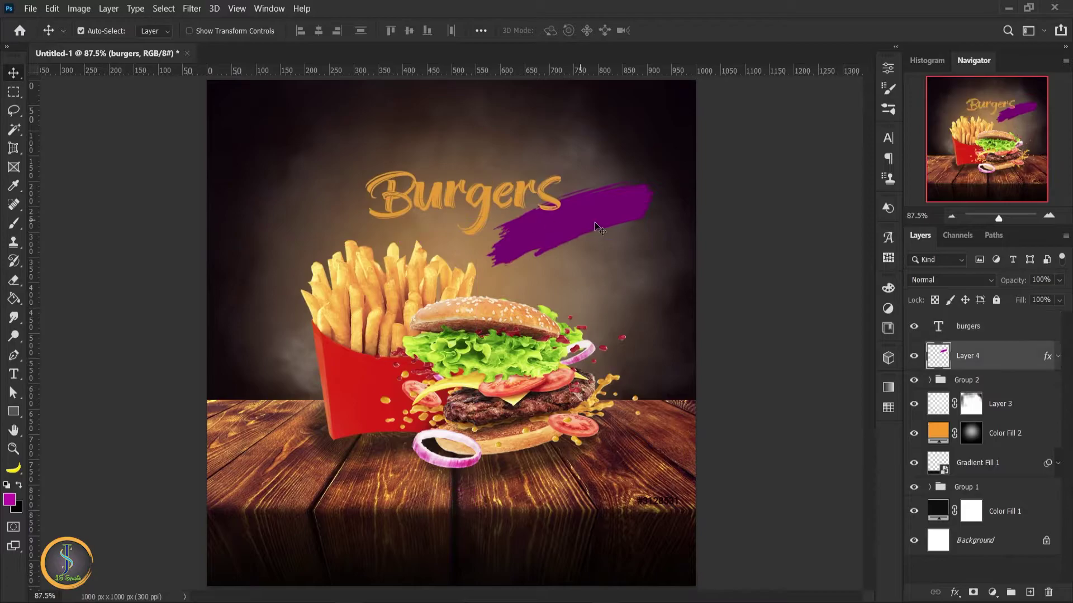
pyautogui.hotkey('ctrl', 't')
pyautogui.moveTo(665, 212); pyautogui.dragTo(662, 246)
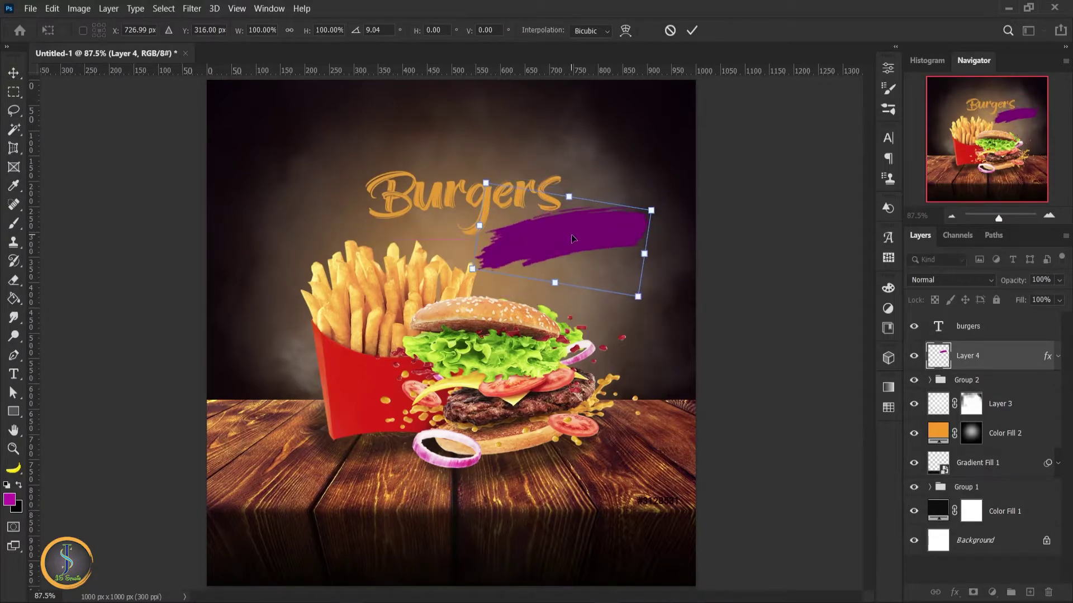
pyautogui.hotkey('ctrl', 'z')
pyautogui.scroll(3, 603, 288)
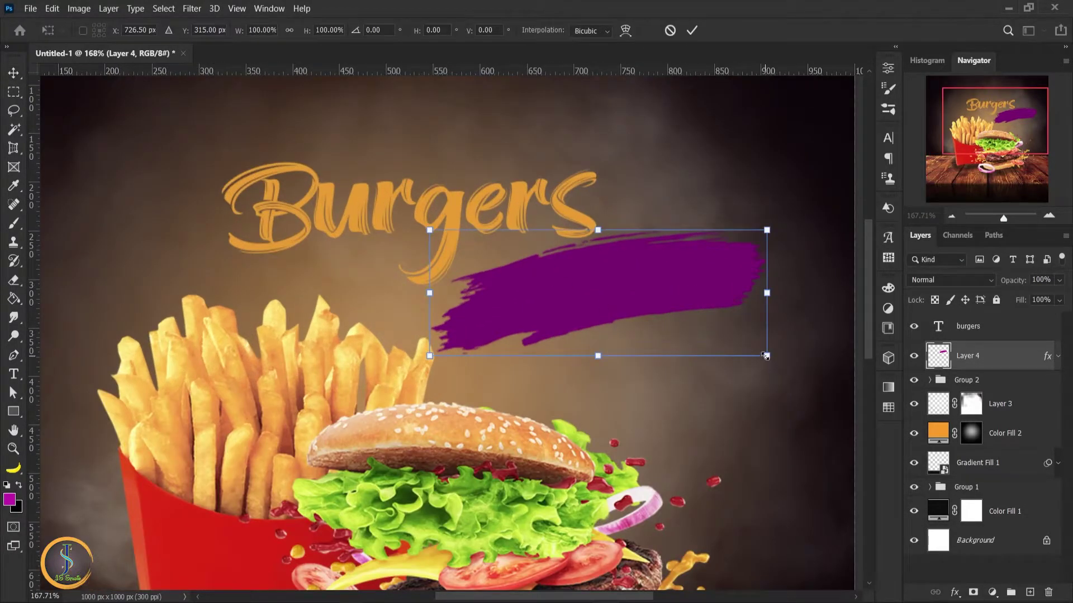
pyautogui.moveTo(766, 356); pyautogui.dragTo(749, 342)
pyautogui.click(691, 30)
# - Move the Burgers title down 21 px and squash the purple stroke vertically
pyautogui.moveTo(562, 211); pyautogui.dragTo(562, 223)
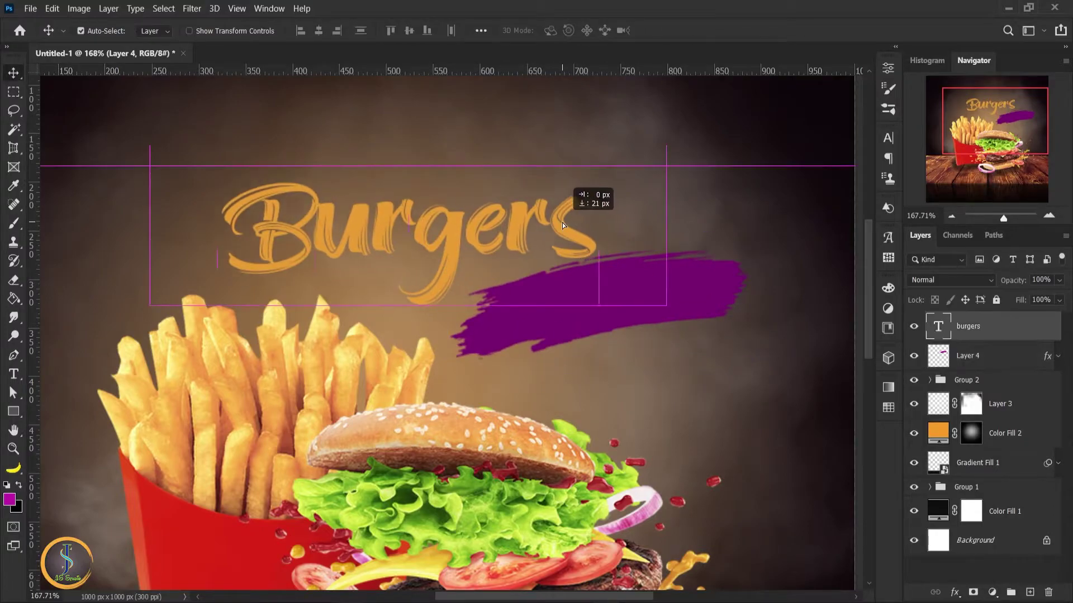
pyautogui.click(610, 303)
pyautogui.hotkey('ctrl', 't')
pyautogui.moveTo(599, 304)
pyautogui.mouseDown()
pyautogui.moveTo(596, 342)
pyautogui.moveTo(648, 296)
pyautogui.moveTo(705, 295)
pyautogui.mouseUp()
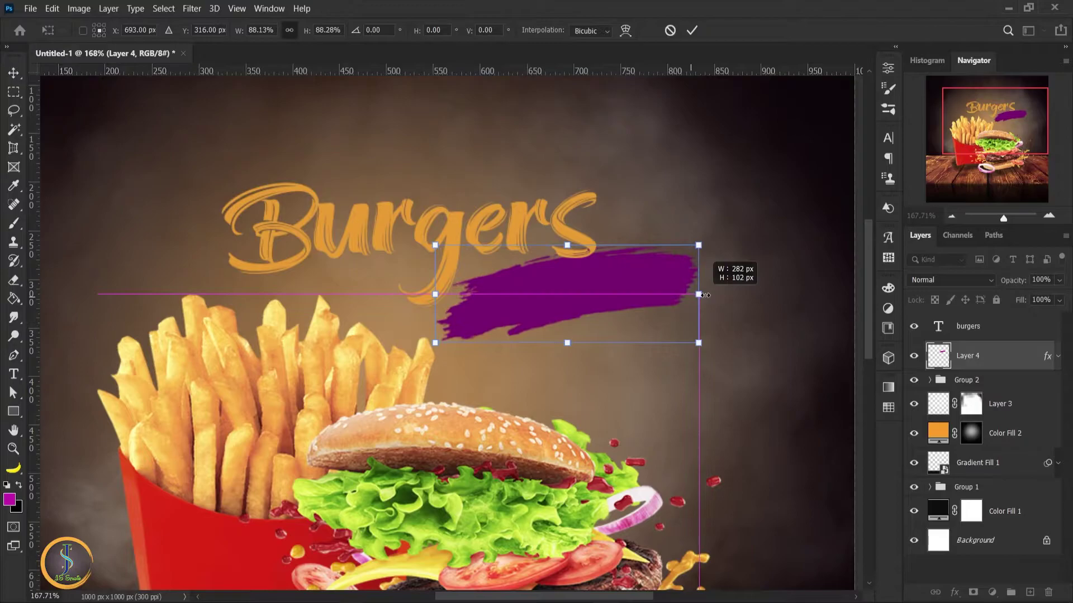
pyautogui.press('Return')
pyautogui.click(581, 223)
pyautogui.scroll(-2, 665, 288)
# - Change the stroke's Color Overlay to the brighter magenta ac1491
pyautogui.click(984, 356)
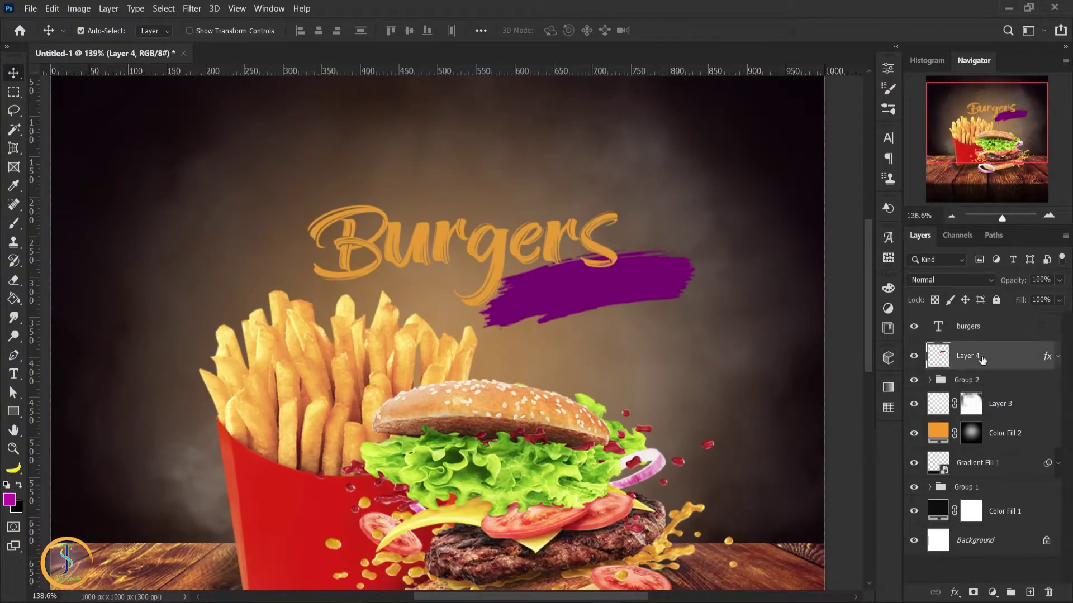
pyautogui.click(1058, 356)
pyautogui.doubleClick(973, 401)
pyautogui.click(985, 169)
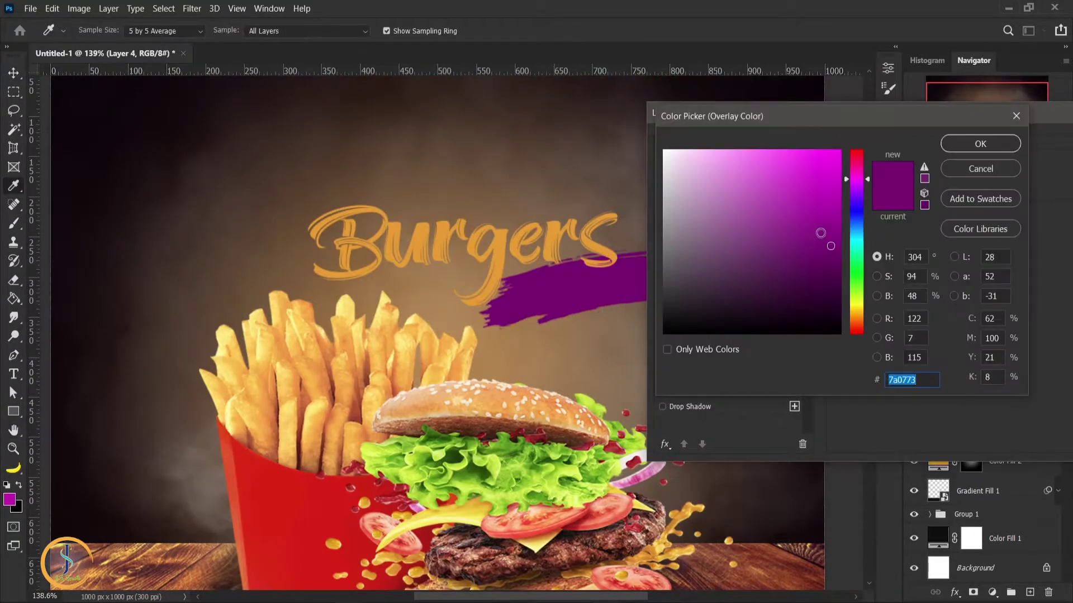
pyautogui.moveTo(830, 246); pyautogui.dragTo(811, 179)
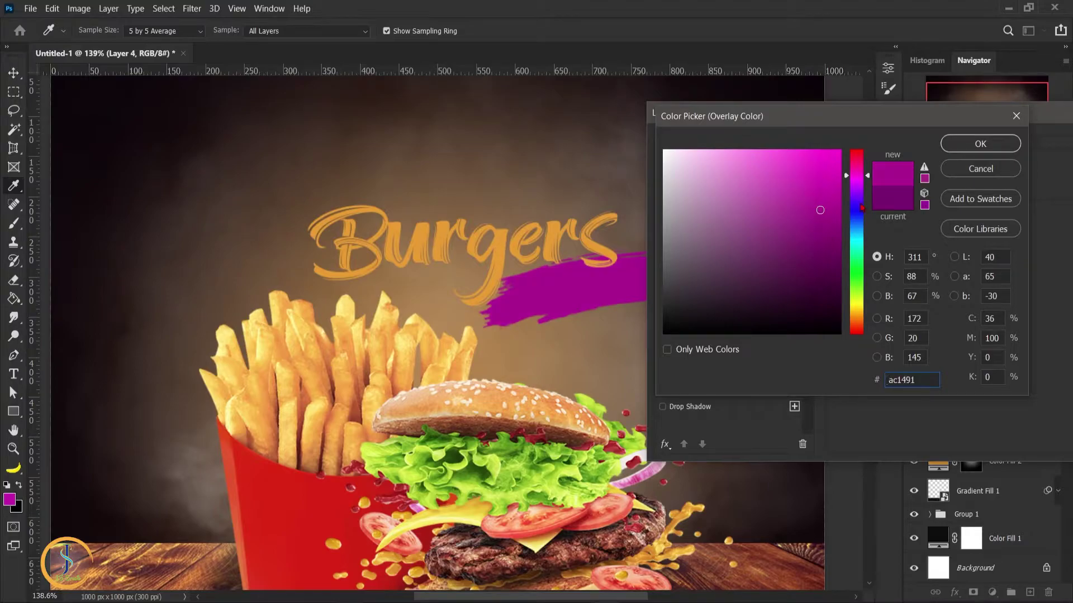
pyautogui.click(980, 143)
pyautogui.press('Return')
# - Try squashing the magenta stroke again, revert it, and draw a new text box over the burger
pyautogui.hotkey('alt', ']')
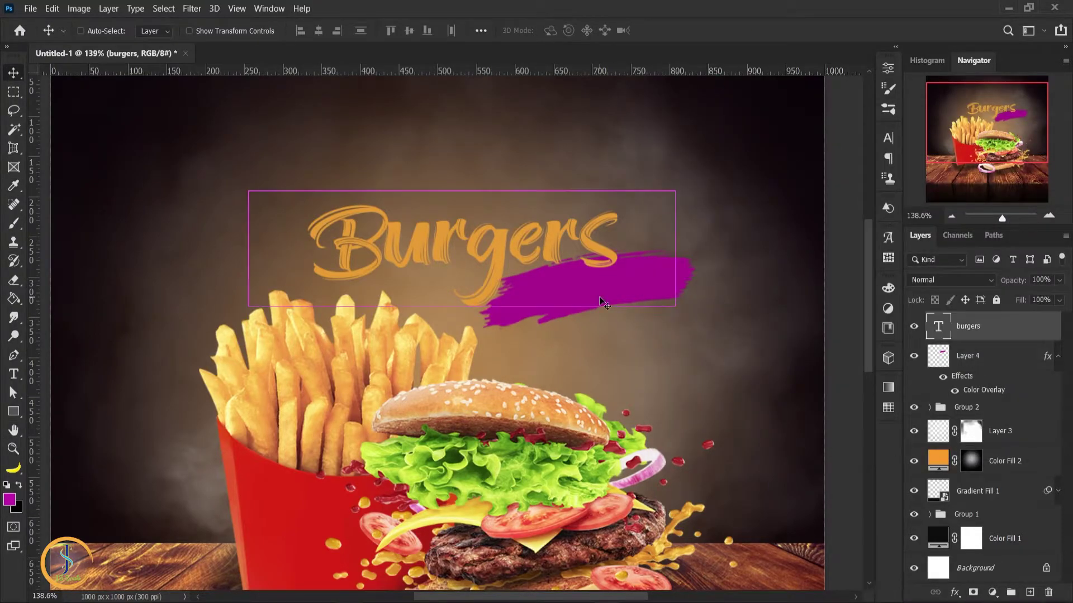
pyautogui.hotkey('ctrl', 't')
pyautogui.press('Escape')
pyautogui.click(653, 286)
pyautogui.hotkey('ctrl', 't')
pyautogui.moveTo(587, 333); pyautogui.dragTo(586, 301)
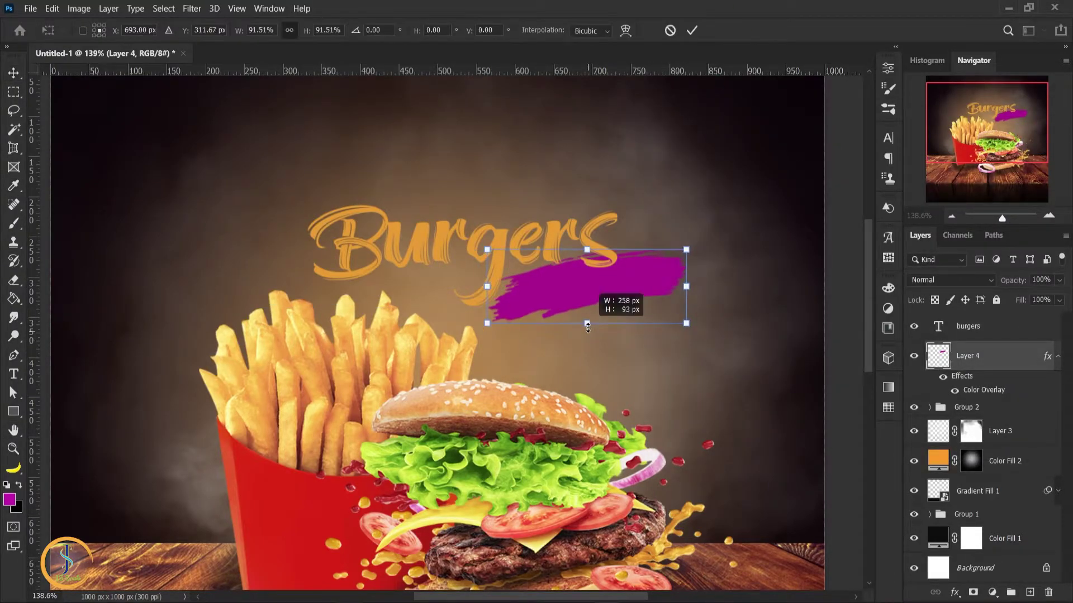
pyautogui.hotkey('ctrl', 'z')
pyautogui.press('Return')
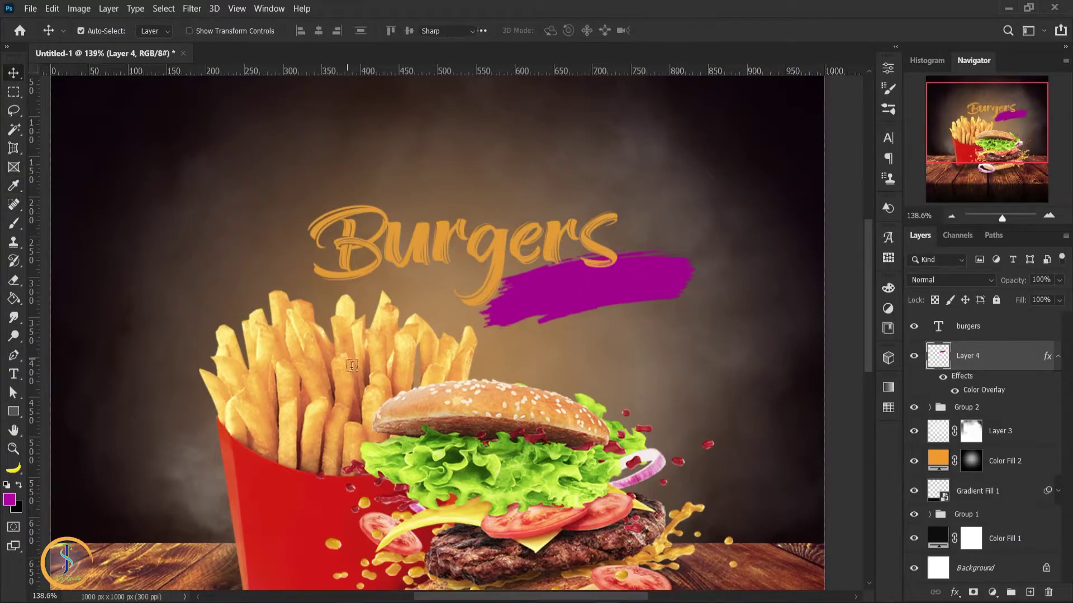
pyautogui.press('t')
pyautogui.moveTo(550, 355); pyautogui.dragTo(704, 411)
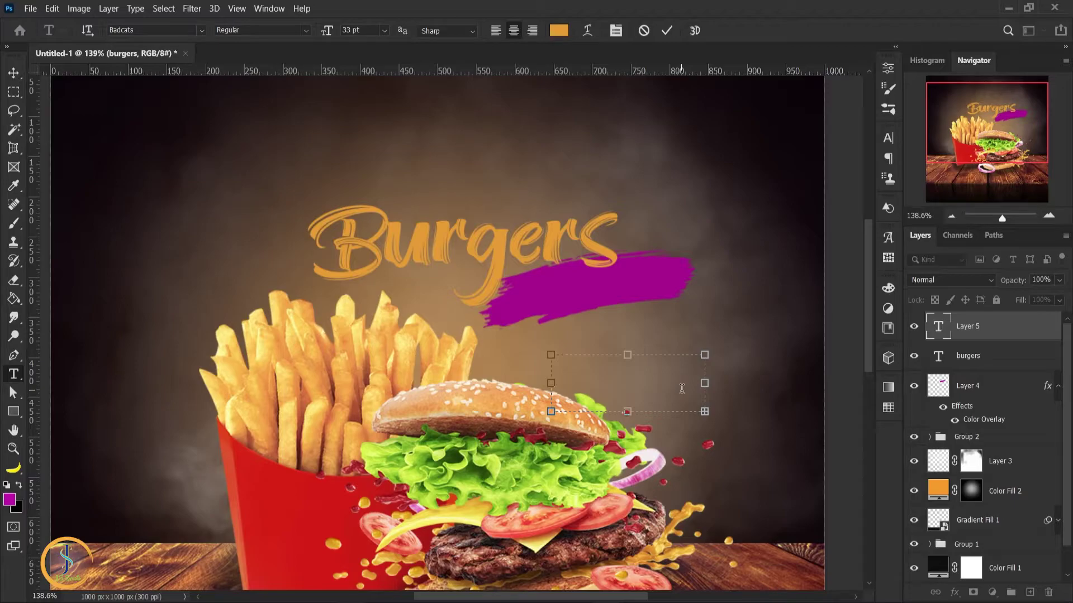
# - Set the BEST DEAL text to 12 pt in Cheddar Gothic Rough
pyautogui.click(384, 30)
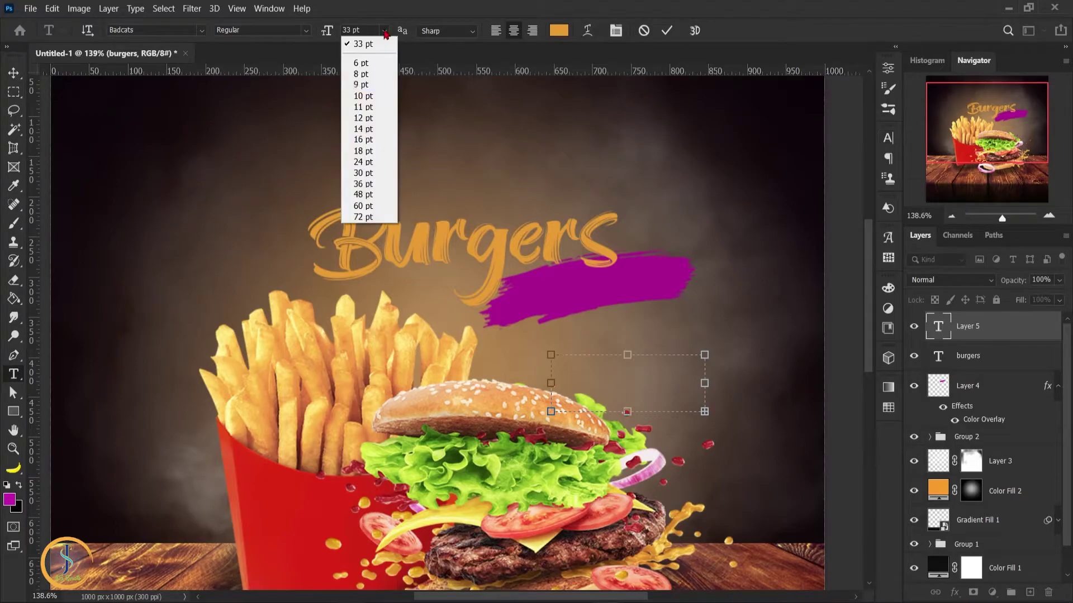
pyautogui.click(390, 126)
pyautogui.write('best deal')
pyautogui.hotkey('ctrl', 'Return')
pyautogui.click(888, 138)
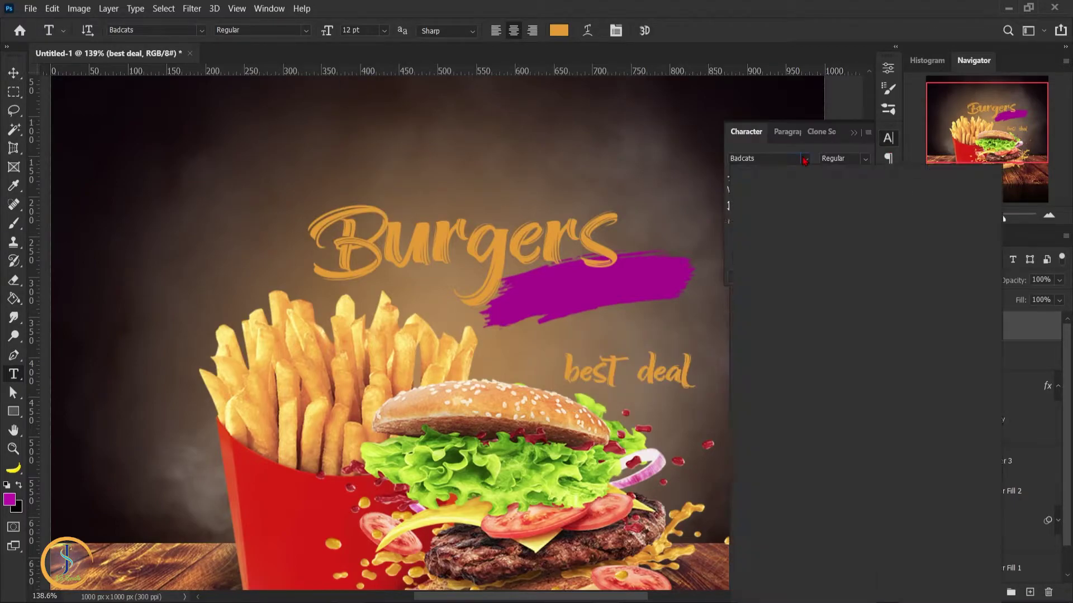
pyautogui.click(805, 159)
pyautogui.click(798, 218)
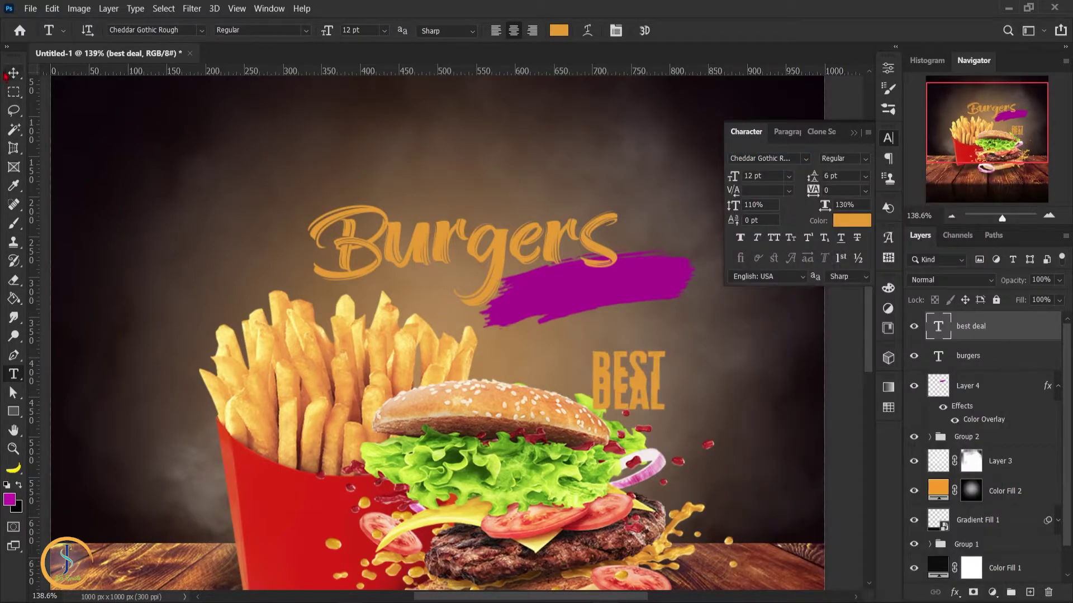
# - Widen the BEST DEAL box to fit one line and colour the text black
pyautogui.doubleClick(626, 366)
pyautogui.moveTo(668, 349)
pyautogui.mouseDown()
pyautogui.moveTo(704, 355)
pyautogui.moveTo(690, 363)
pyautogui.mouseUp()
pyautogui.click(770, 239)
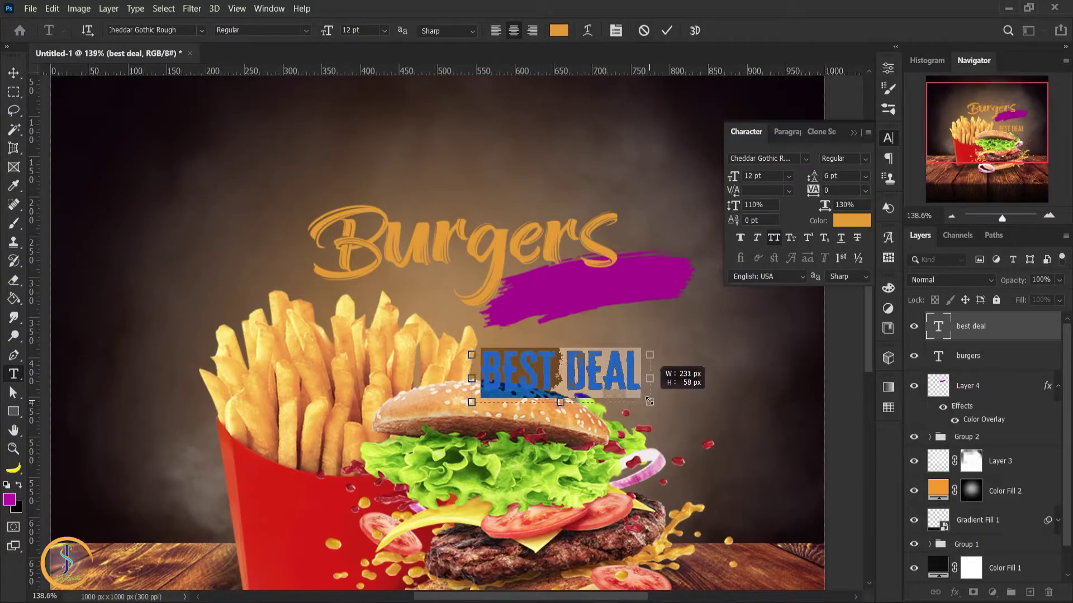
pyautogui.hotkey('ctrl', 'Return')
pyautogui.press('v')
pyautogui.click(869, 226)
pyautogui.click(676, 352)
pyautogui.click(982, 144)
# - Place BEST DEAL on the magenta stroke, tilted, arc-warped upward and shrunk to fit
pyautogui.moveTo(621, 371); pyautogui.dragTo(656, 276)
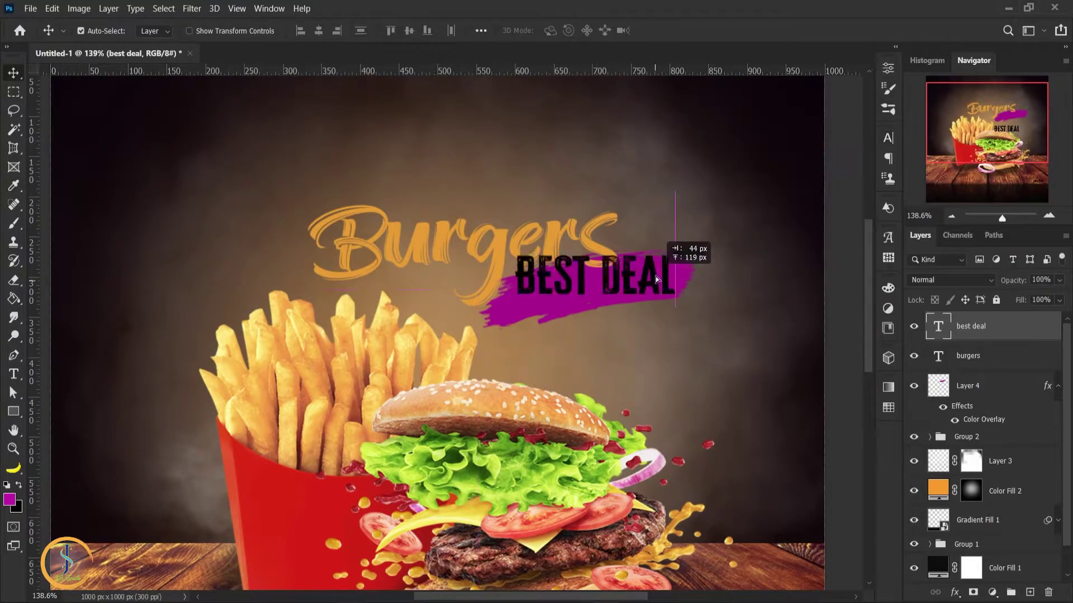
pyautogui.hotkey('ctrl', 't')
pyautogui.moveTo(693, 316); pyautogui.dragTo(659, 245)
pyautogui.click(625, 30)
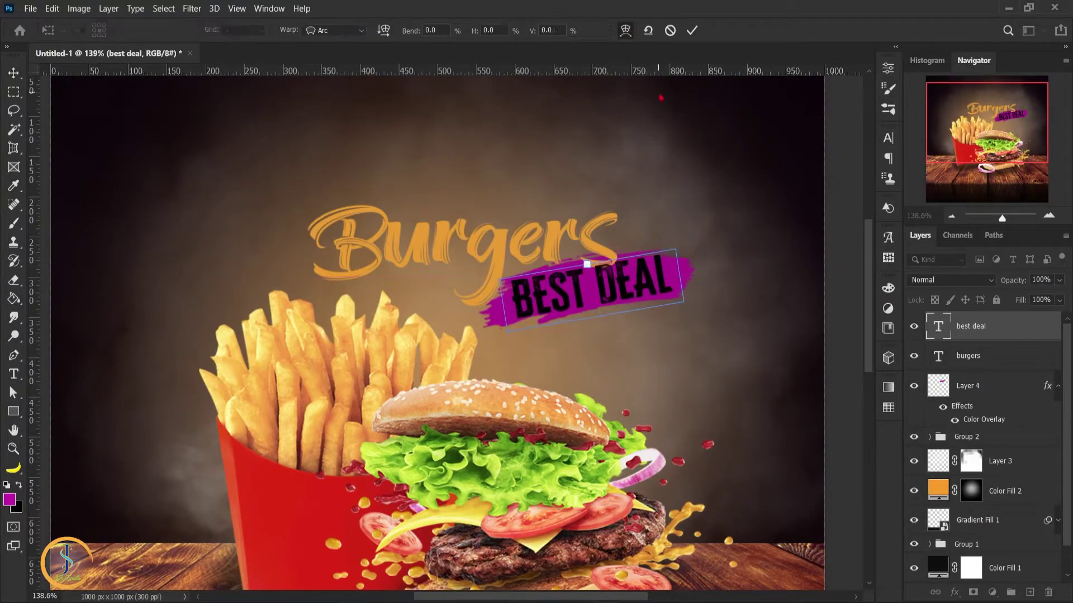
pyautogui.moveTo(589, 267); pyautogui.dragTo(586, 257)
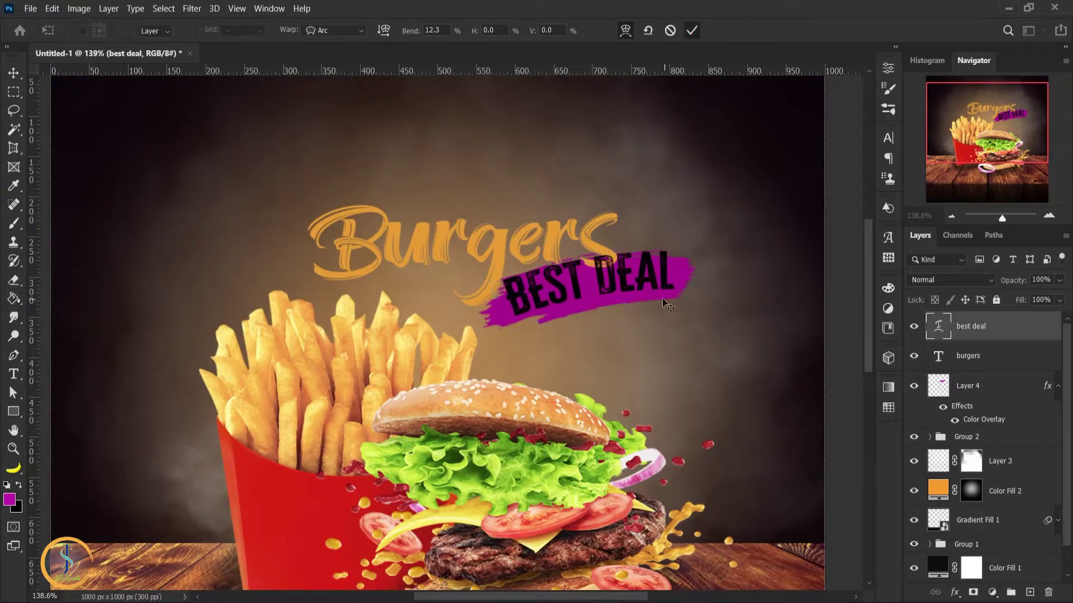
pyautogui.press('Return')
pyautogui.hotkey('ctrl', 't')
pyautogui.moveTo(693, 339); pyautogui.dragTo(668, 323)
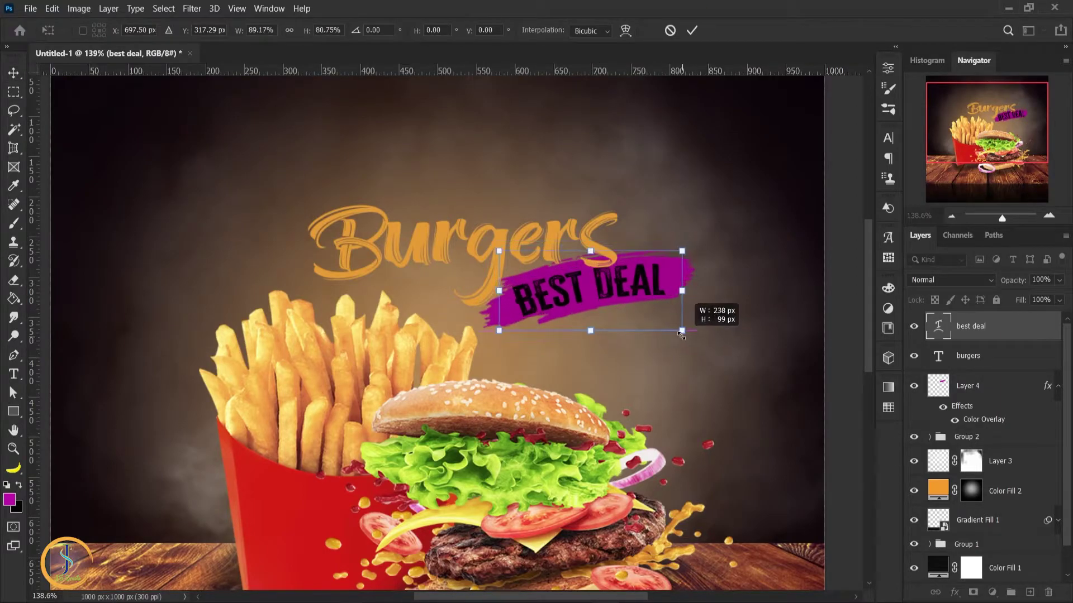
pyautogui.press('Return')
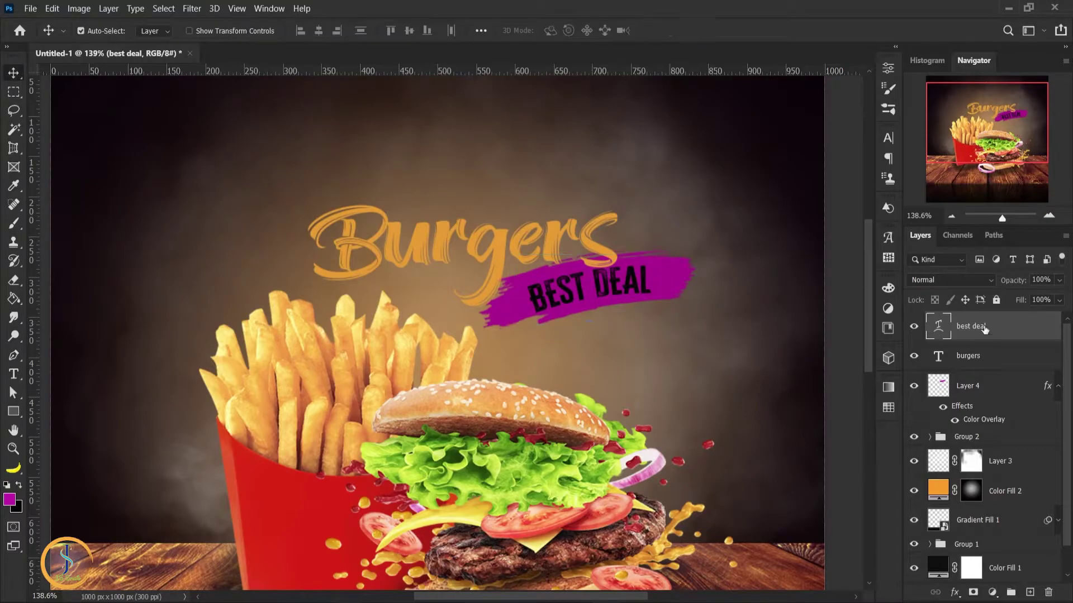
# - Shift the Burgers title 40 px to the right
pyautogui.scroll(3, 637, 210)
pyautogui.doubleClick(636, 210)
pyautogui.hotkey('ctrl', 'Return')
pyautogui.press('v')
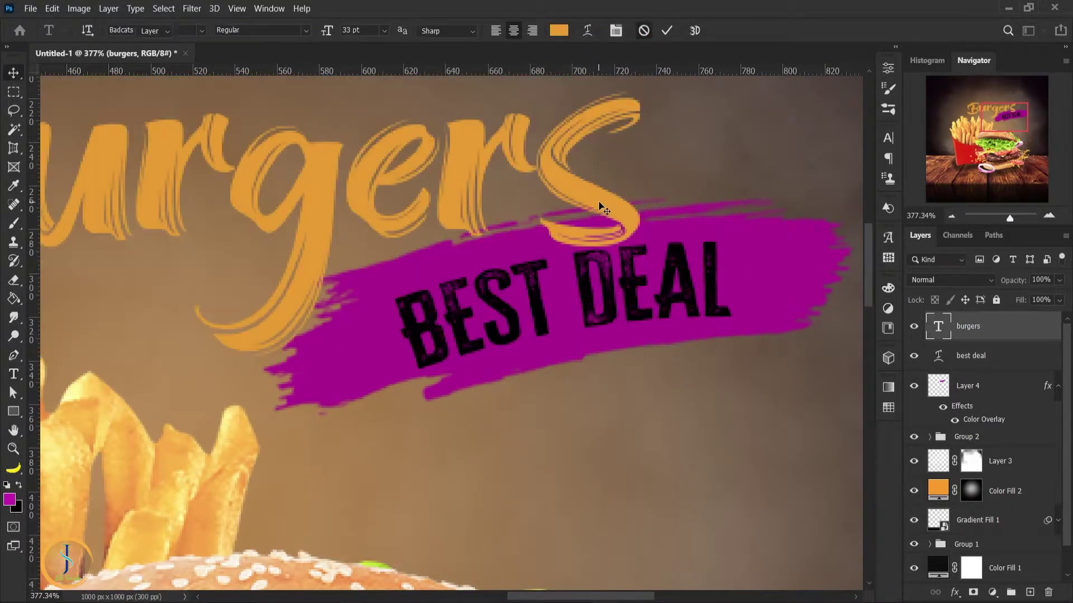
pyautogui.moveTo(600, 210); pyautogui.dragTo(684, 210)
# - Tilt the Burgers title slightly, then duplicate its layer as burgers copy
pyautogui.scroll(-3, 697, 202)
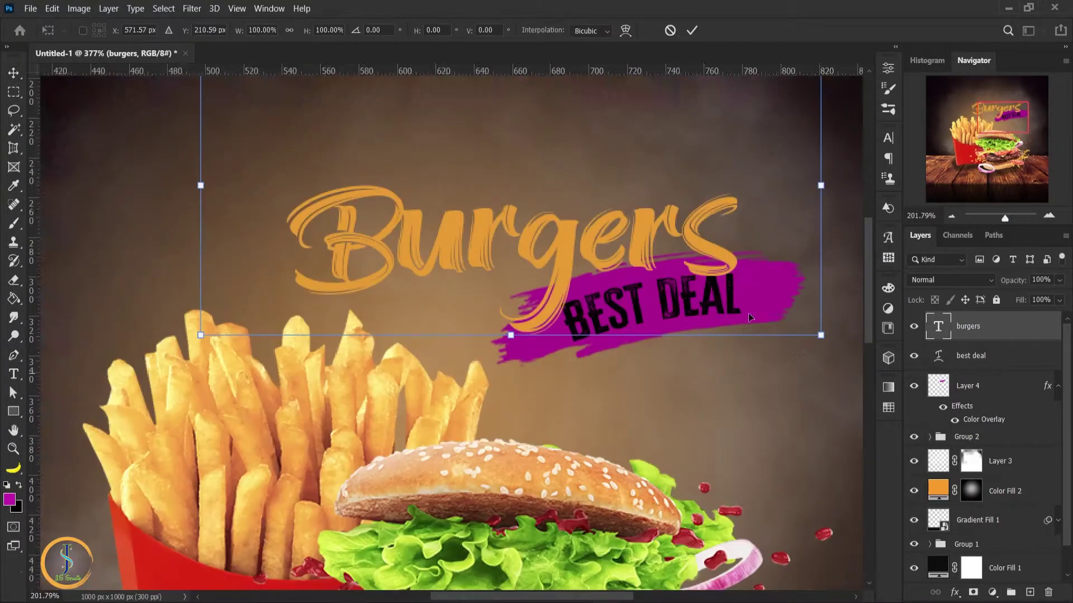
pyautogui.scroll(-2, 595, 300)
pyautogui.doubleClick(595, 300)
pyautogui.scroll(1, 594, 300)
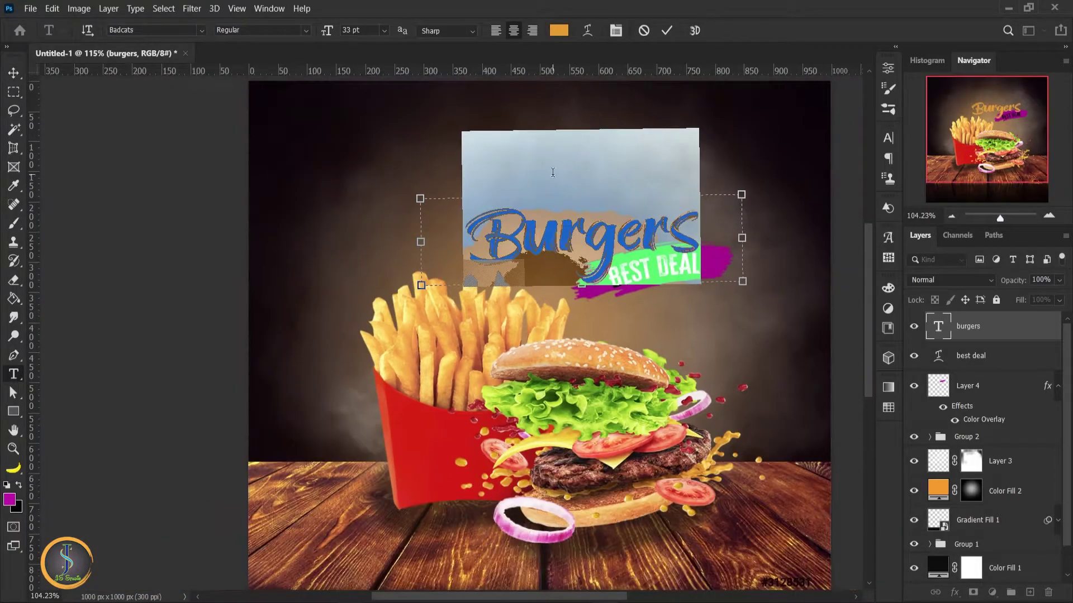
pyautogui.hotkey('ctrl', 'Return')
pyautogui.press('v')
pyautogui.hotkey('ctrl', 't')
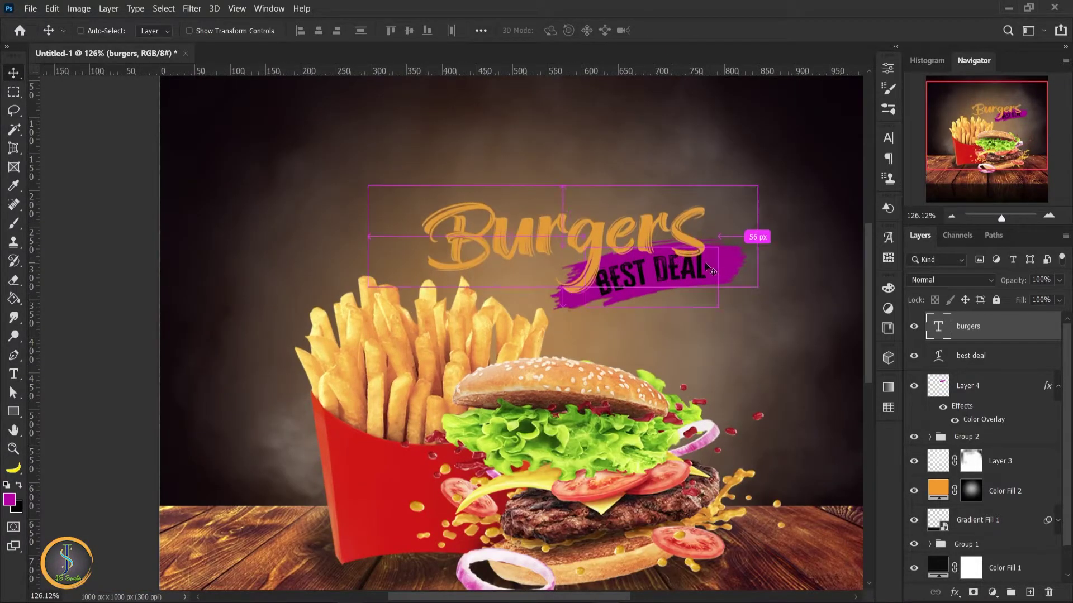
pyautogui.moveTo(752, 237); pyautogui.dragTo(777, 304)
pyautogui.press('Return')
pyautogui.scroll(-2, 698, 342)
pyautogui.scroll(1, 699, 342)
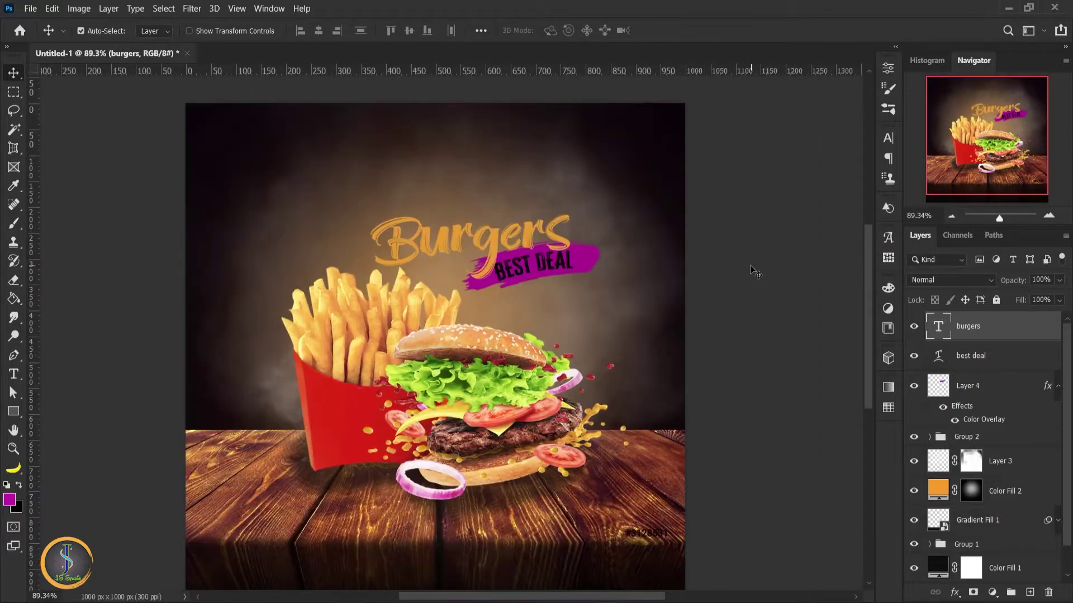
pyautogui.hotkey('ctrl', 'j')
# - Move the Burgers copy up-left and retype it as SUPER
pyautogui.moveTo(490, 238); pyautogui.dragTo(469, 194)
pyautogui.press('t')
pyautogui.doubleClick(469, 194)
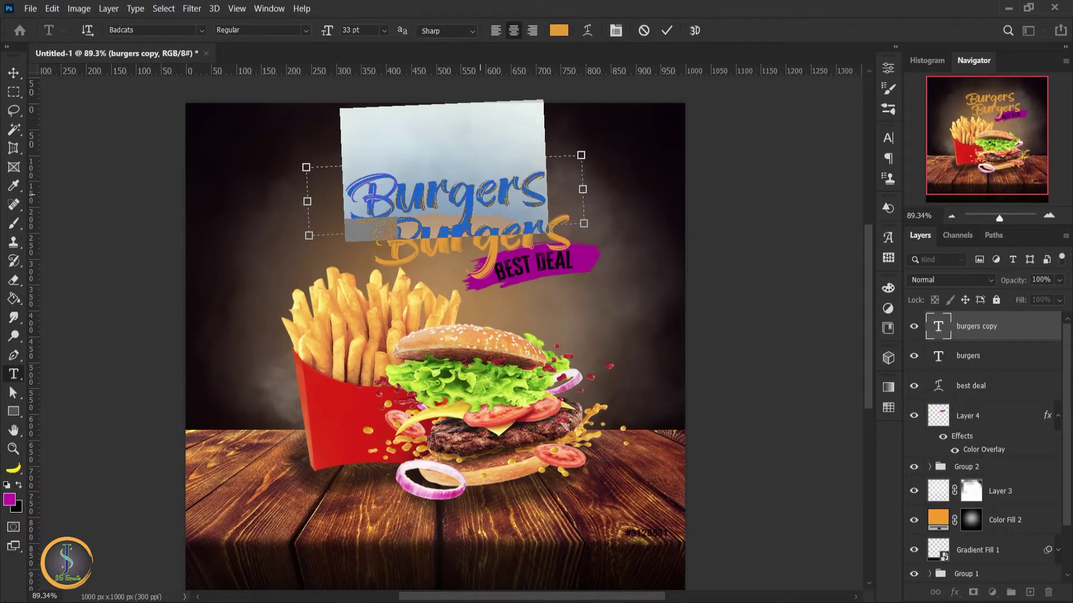
pyautogui.write('SUPER')
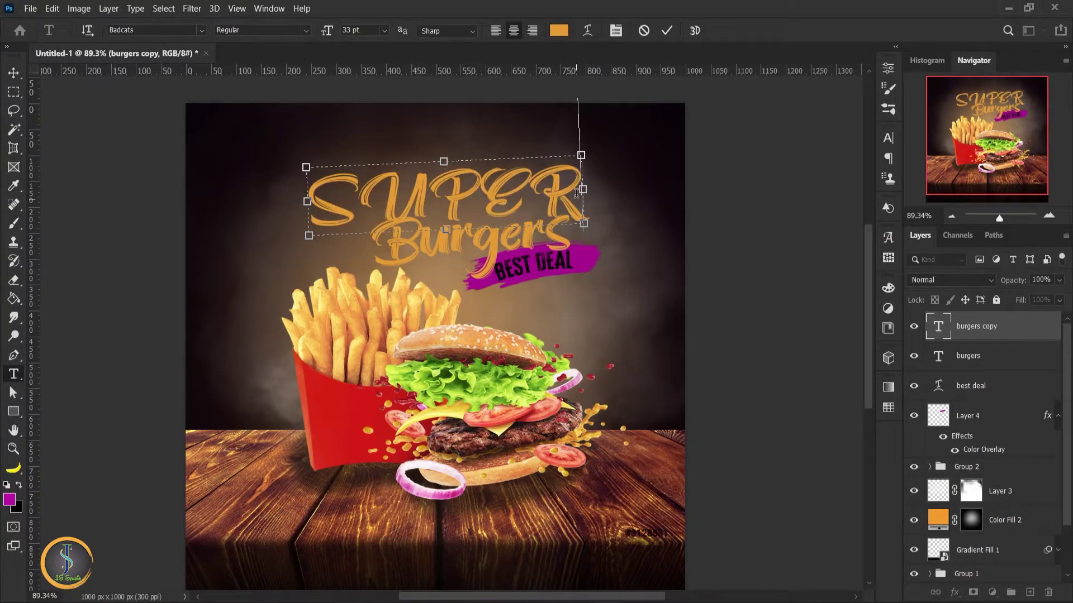
pyautogui.click(14, 73)
# - Try case styles in the Character panel, leaving Super in normal case, and narrow its box
pyautogui.click(888, 138)
pyautogui.click(791, 238)
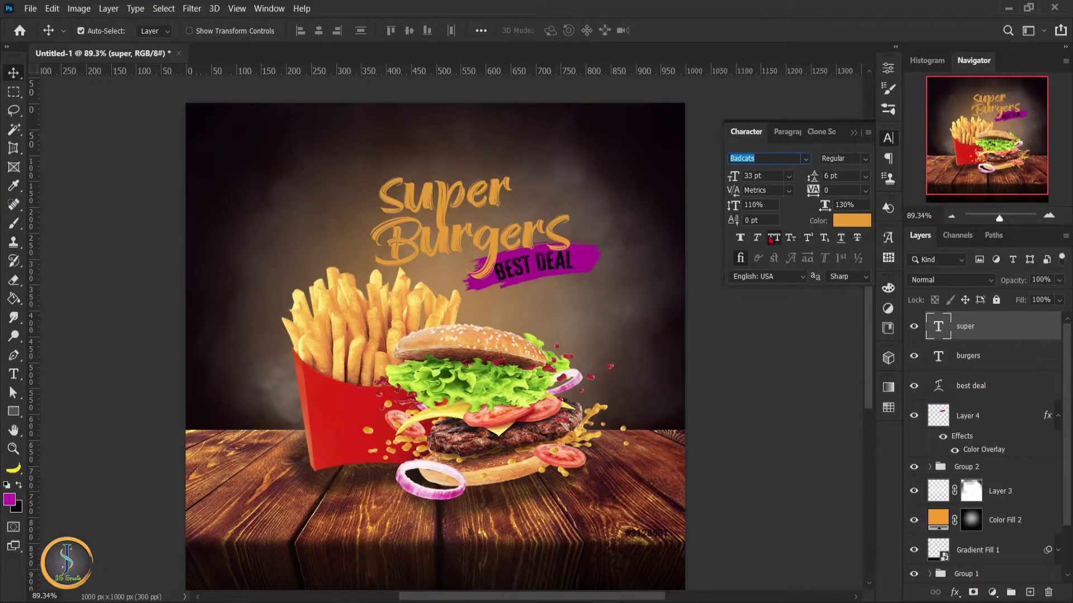
pyautogui.click(808, 238)
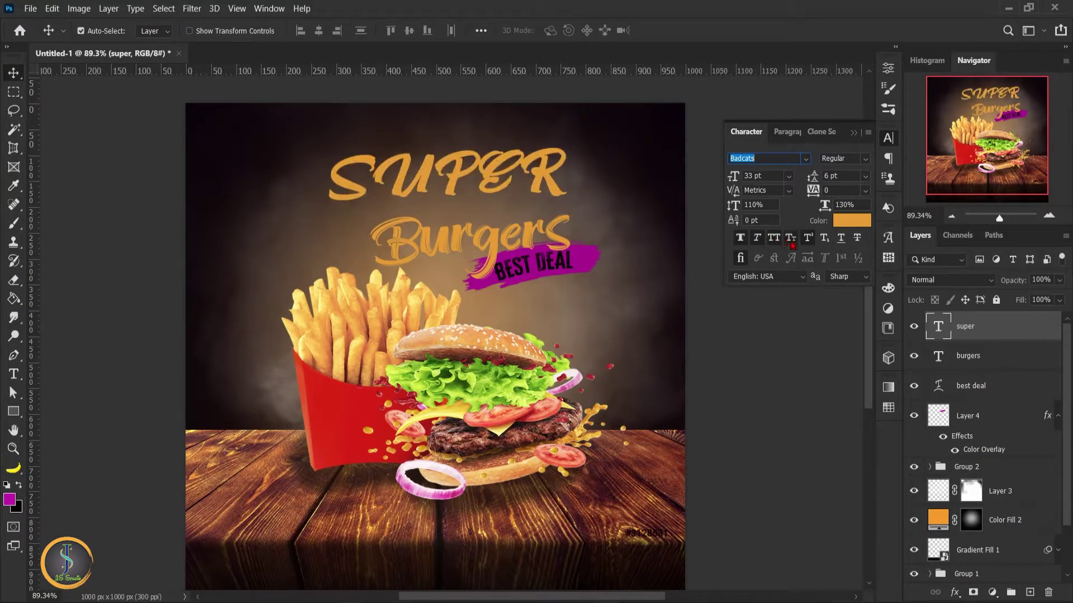
pyautogui.click(774, 237)
pyautogui.click(808, 238)
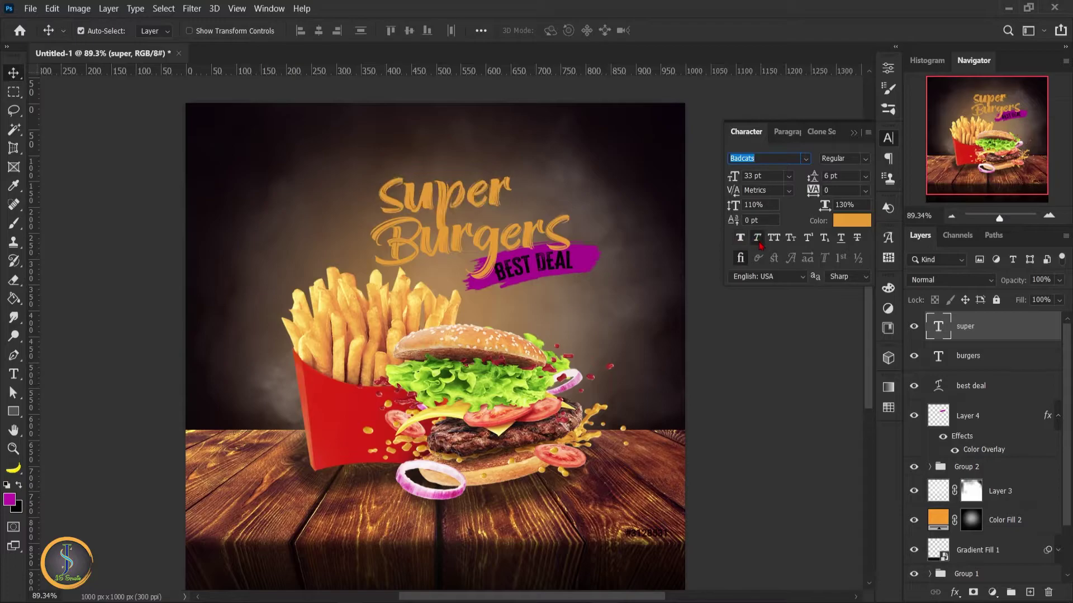
pyautogui.click(790, 238)
pyautogui.click(790, 238)
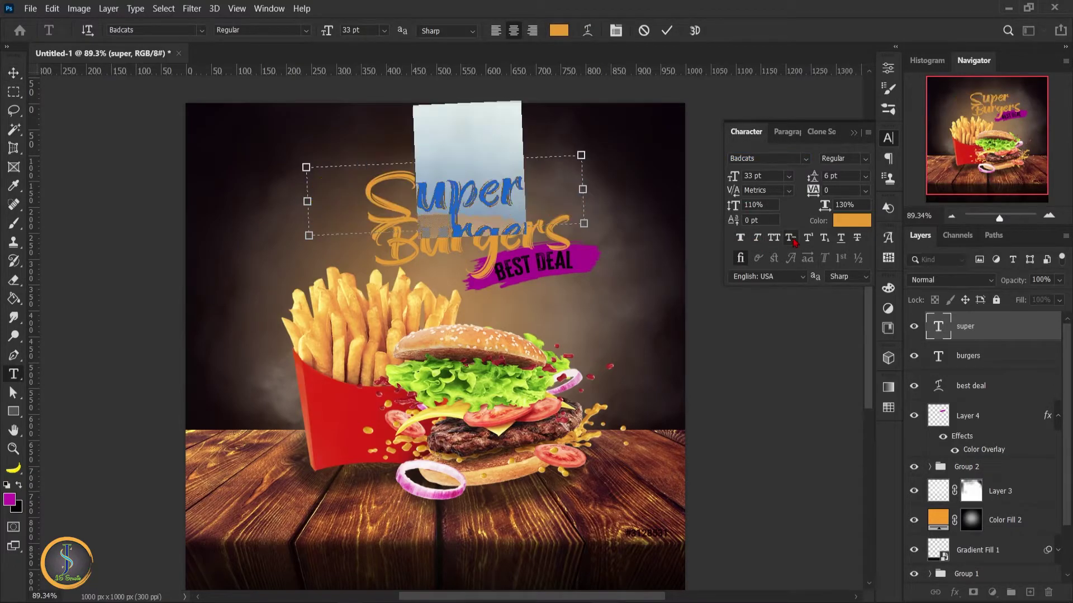
pyautogui.moveTo(584, 224); pyautogui.dragTo(478, 222)
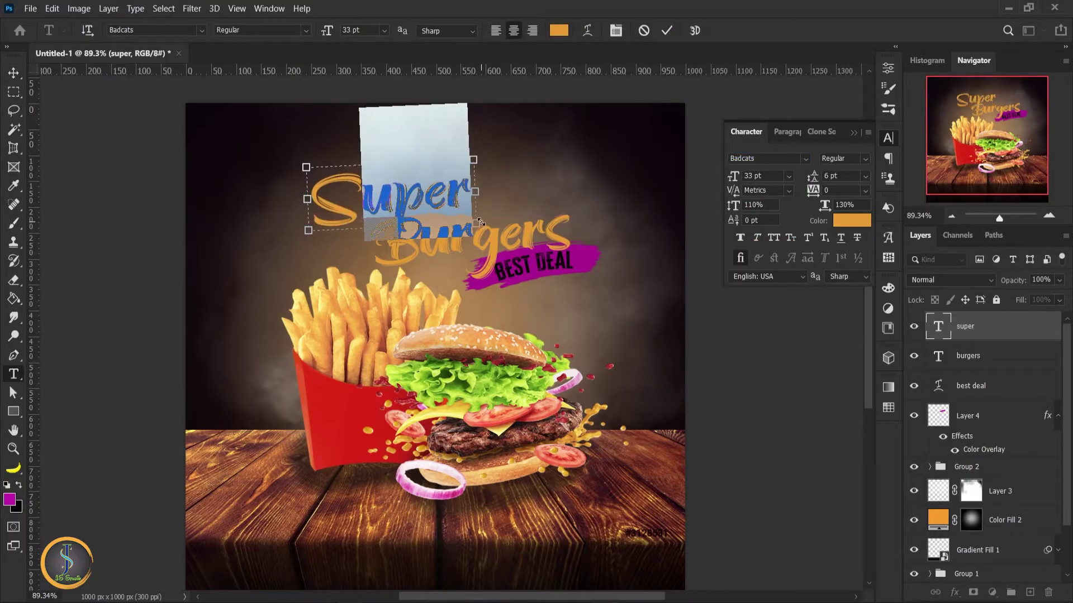
pyautogui.hotkey('ctrl', 'Return')
pyautogui.press('v')
# - Shrink Super to 6 pt and place it just above the Burgers title
pyautogui.click(788, 176)
pyautogui.click(760, 208)
pyautogui.scroll(5, 404, 160)
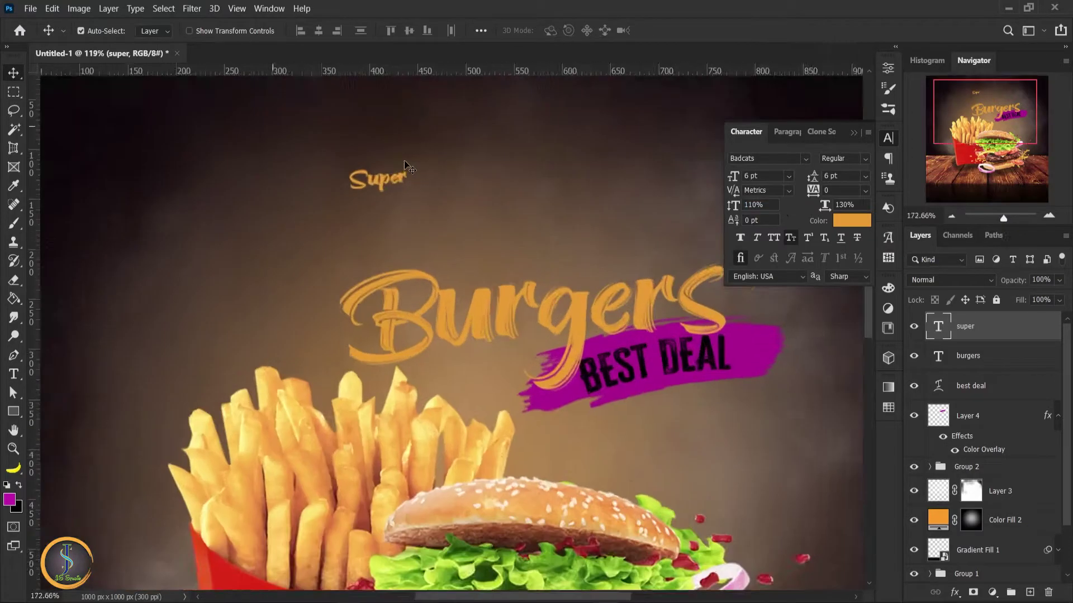
pyautogui.moveTo(405, 196); pyautogui.dragTo(471, 286)
pyautogui.click(853, 133)
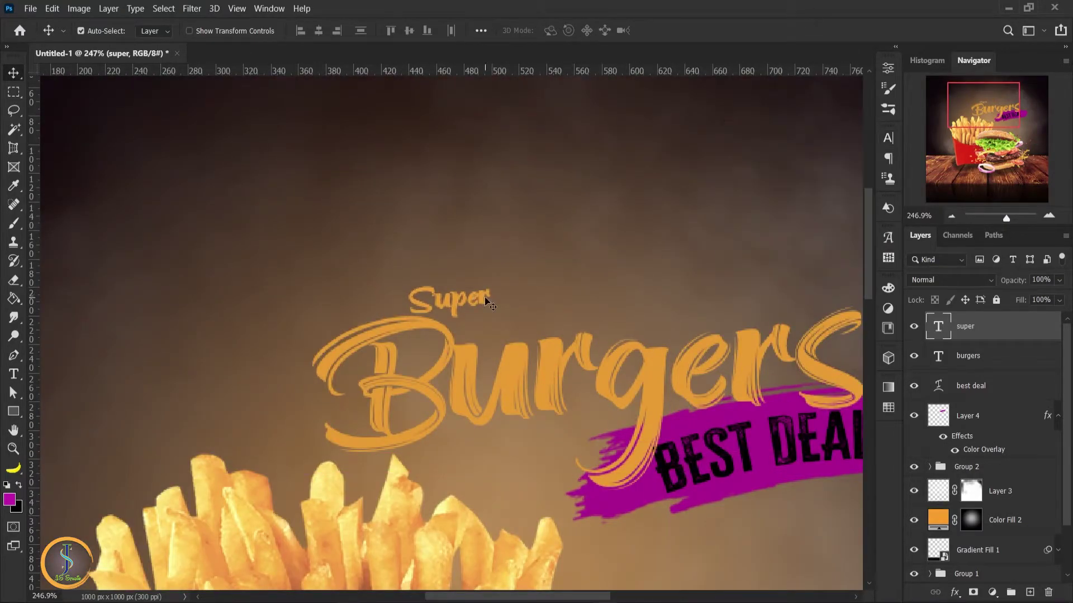
# - Colour the Super text white and draw a new text box above it
pyautogui.click(888, 138)
pyautogui.click(852, 220)
pyautogui.click(676, 149)
pyautogui.click(981, 143)
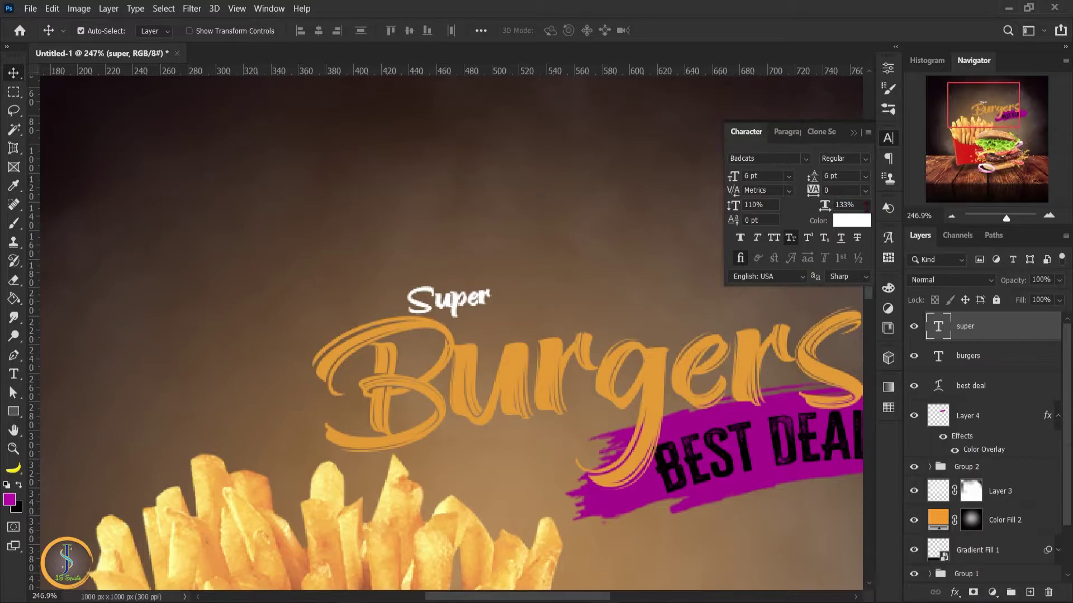
pyautogui.click(858, 137)
pyautogui.scroll(-3, 517, 304)
pyautogui.press('t')
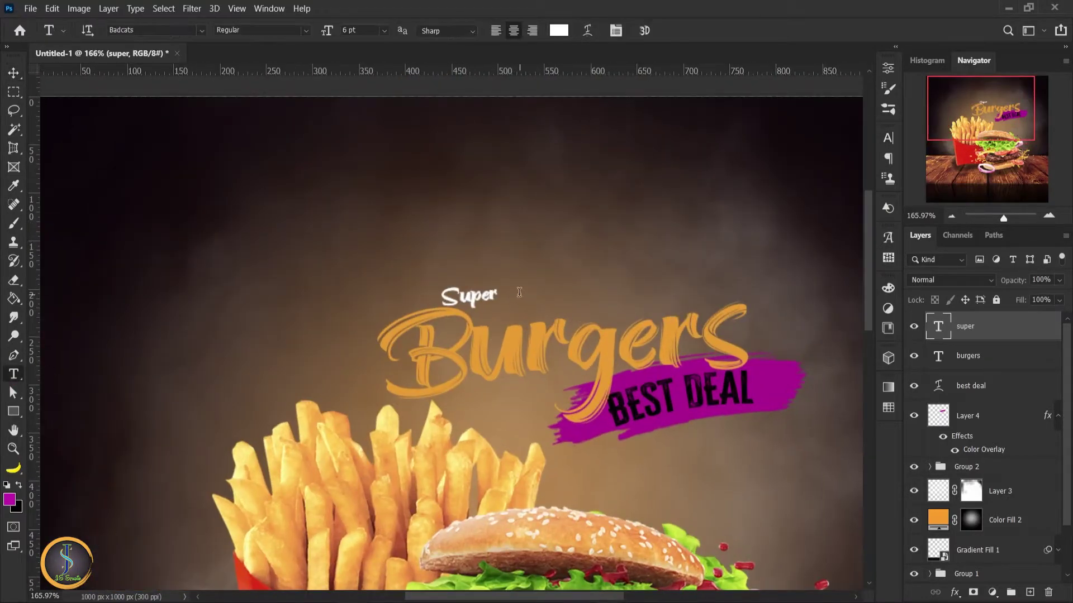
pyautogui.moveTo(561, 132); pyautogui.dragTo(328, 203)
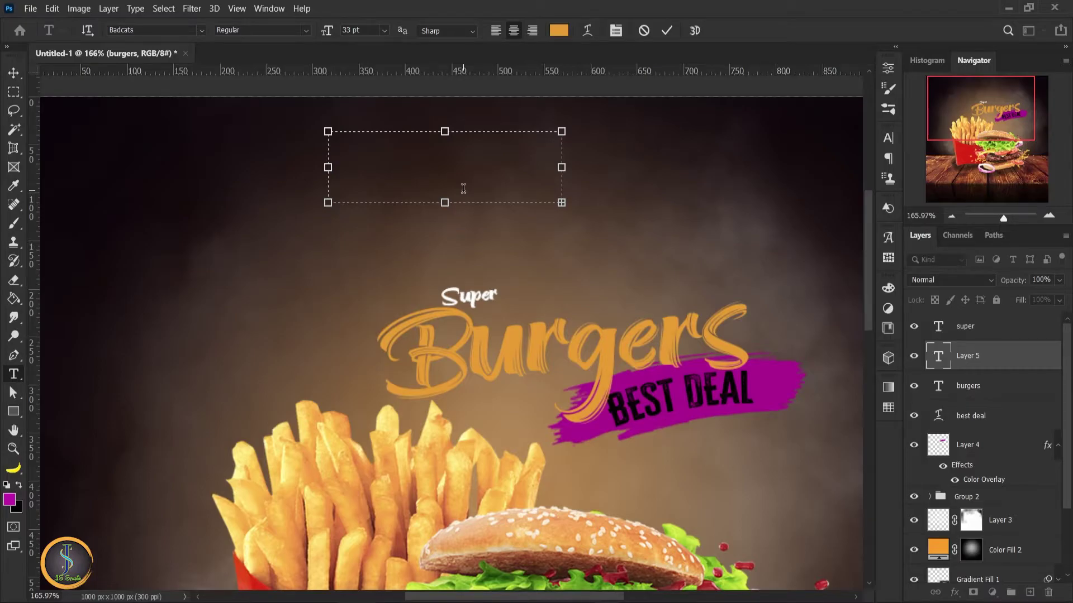
# - Set the delicious text to a small size and try the Attemptyon font
pyautogui.click(384, 30)
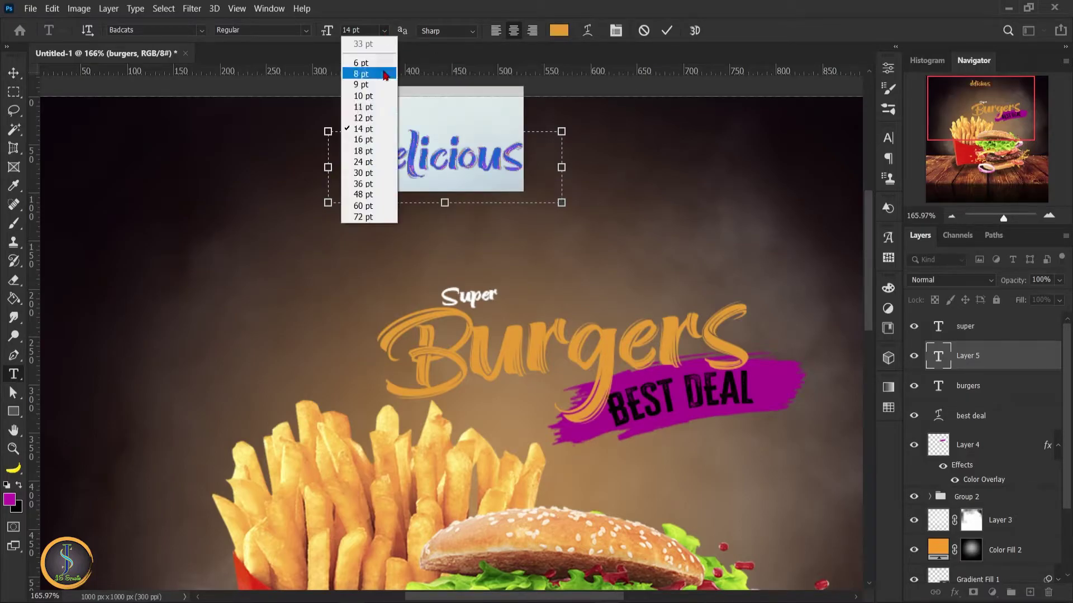
pyautogui.click(363, 104)
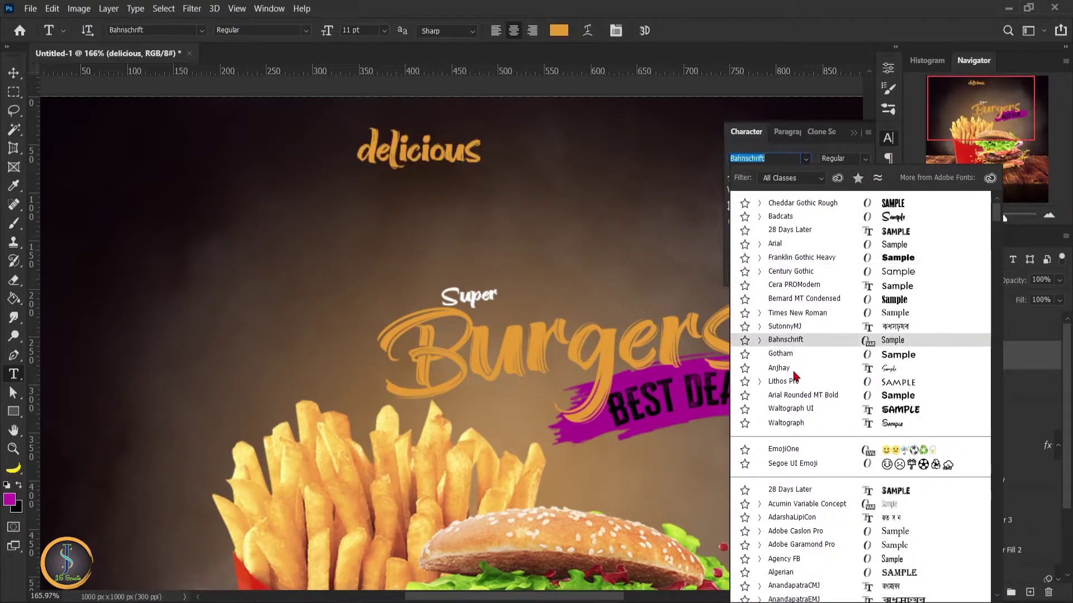
pyautogui.scroll(-3, 815, 519)
pyautogui.scroll(-2, 814, 516)
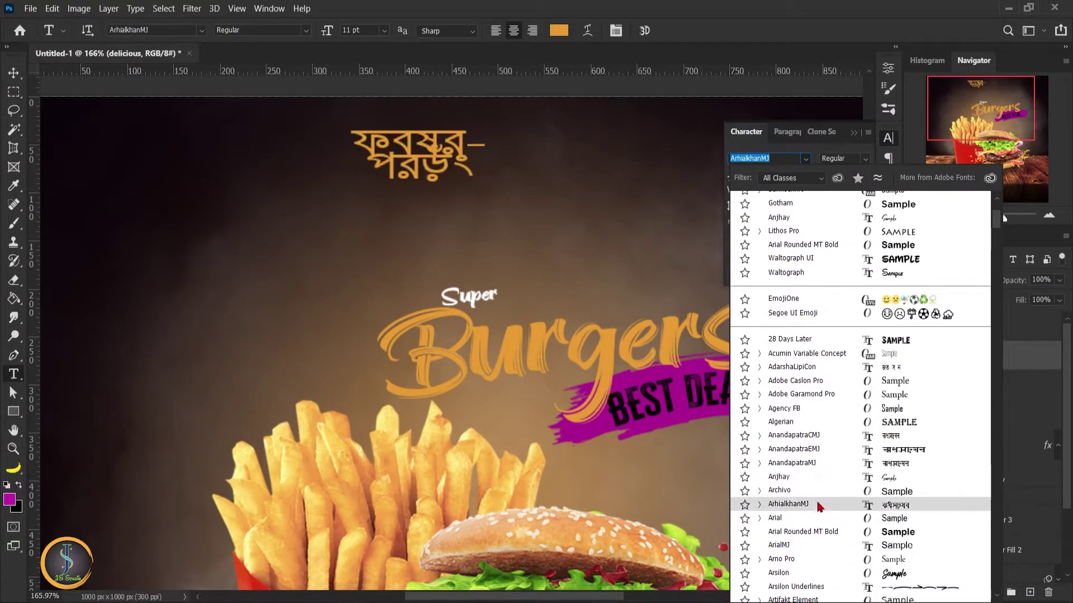
pyautogui.scroll(-2, 805, 531)
pyautogui.click(800, 537)
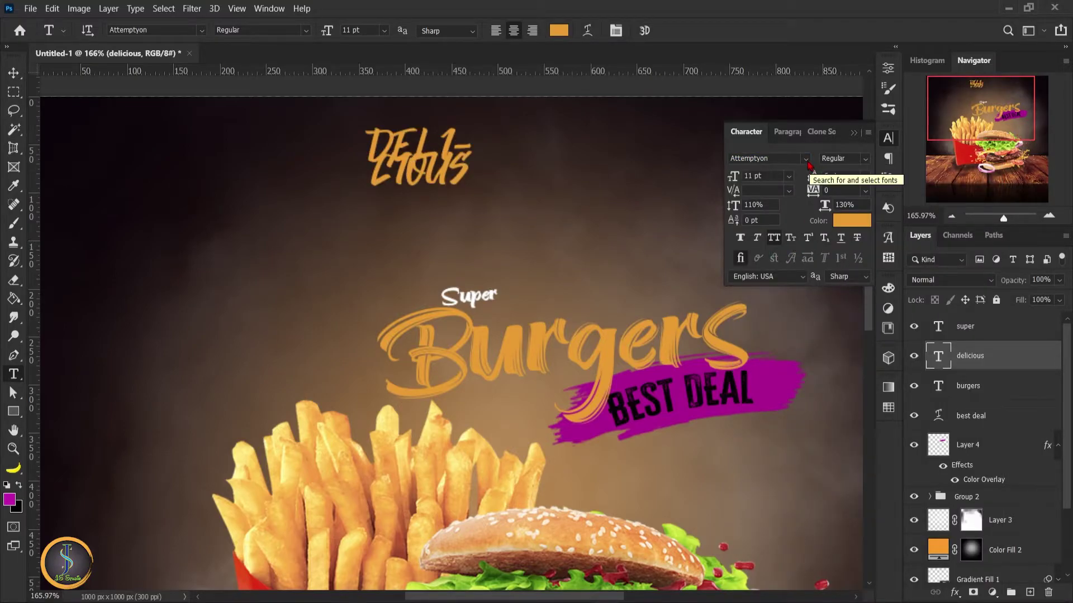
pyautogui.click(806, 160)
# - Narrow the DELICIOUS text box slightly and select the delicious layer
pyautogui.doubleClick(481, 166)
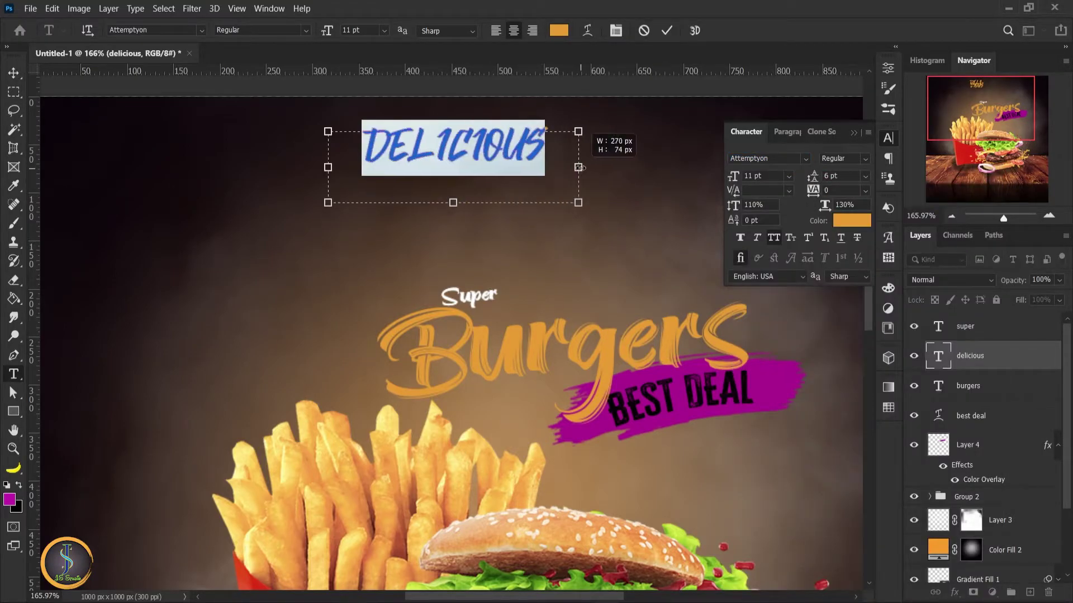
pyautogui.moveTo(579, 167); pyautogui.dragTo(576, 167)
pyautogui.click(666, 30)
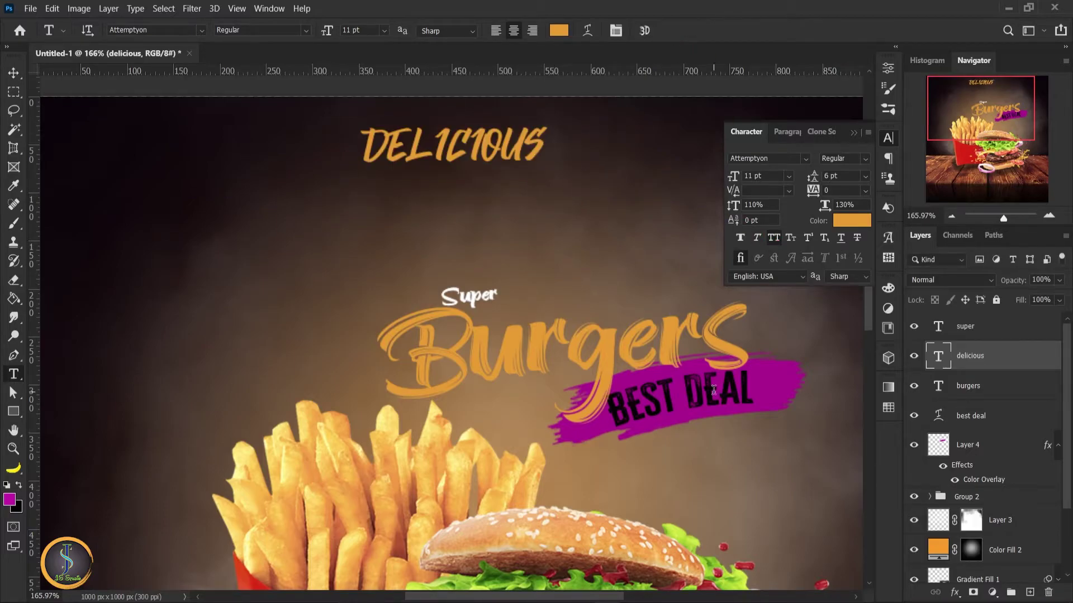
pyautogui.press('v')
pyautogui.click(714, 390)
pyautogui.click(970, 356)
# - Switch DELICIOUS to Cheddar Gothic Rough and move it beside Super above Burgers
pyautogui.click(806, 159)
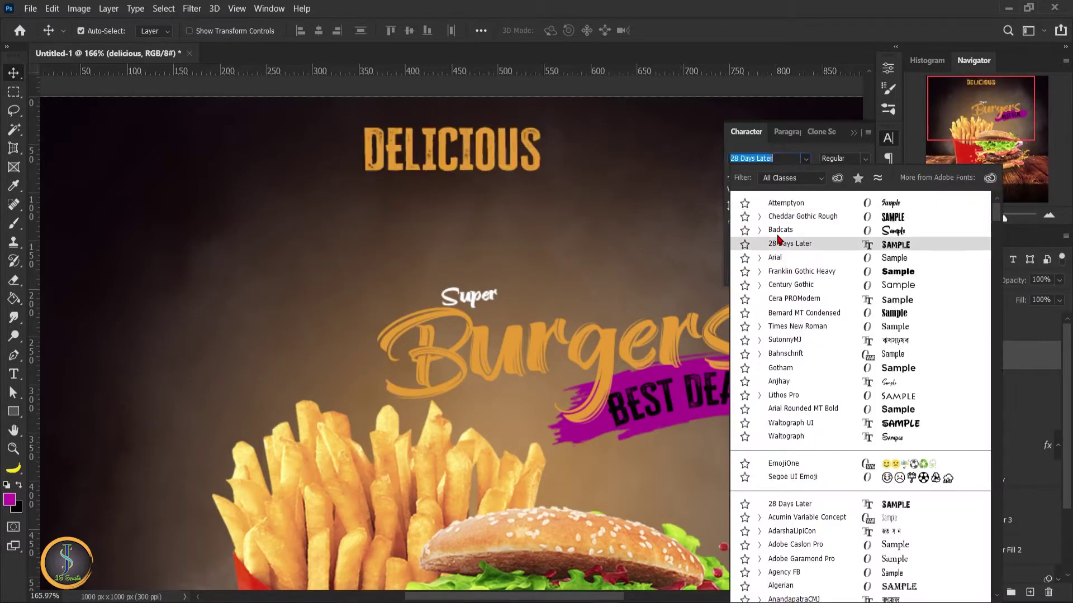
pyautogui.click(808, 161)
pyautogui.click(801, 218)
pyautogui.click(788, 161)
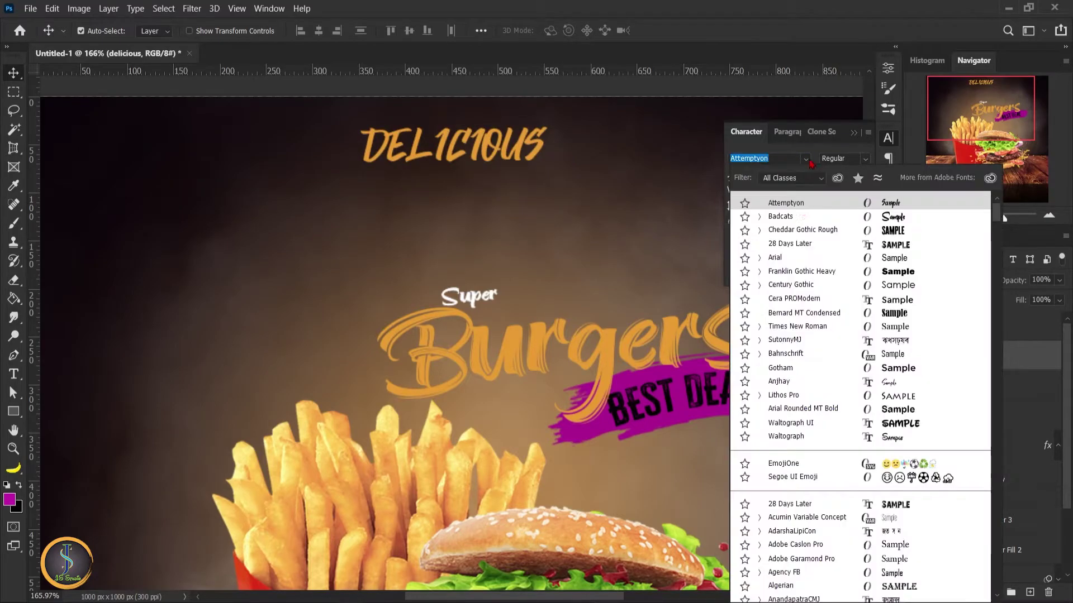
pyautogui.click(798, 230)
pyautogui.click(852, 132)
pyautogui.moveTo(515, 149); pyautogui.dragTo(650, 295)
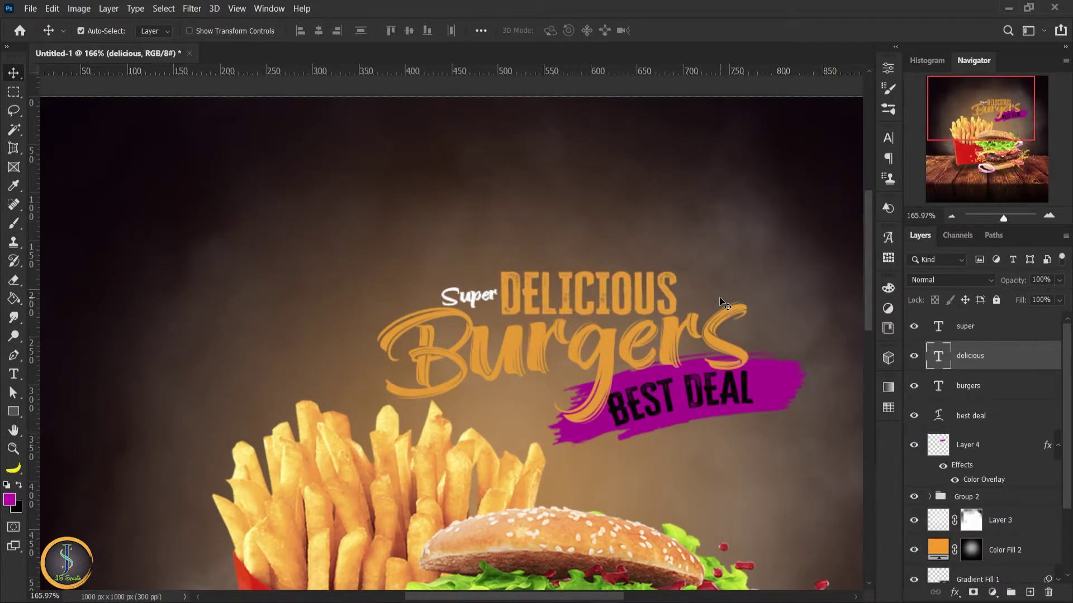
# - Tilt DELICIOUS about -2.78°, squash it to 75% height, and move Super higher
pyautogui.press('ctrl')
pyautogui.hotkey('ctrl', 't')
pyautogui.moveTo(721, 296); pyautogui.dragTo(726, 268)
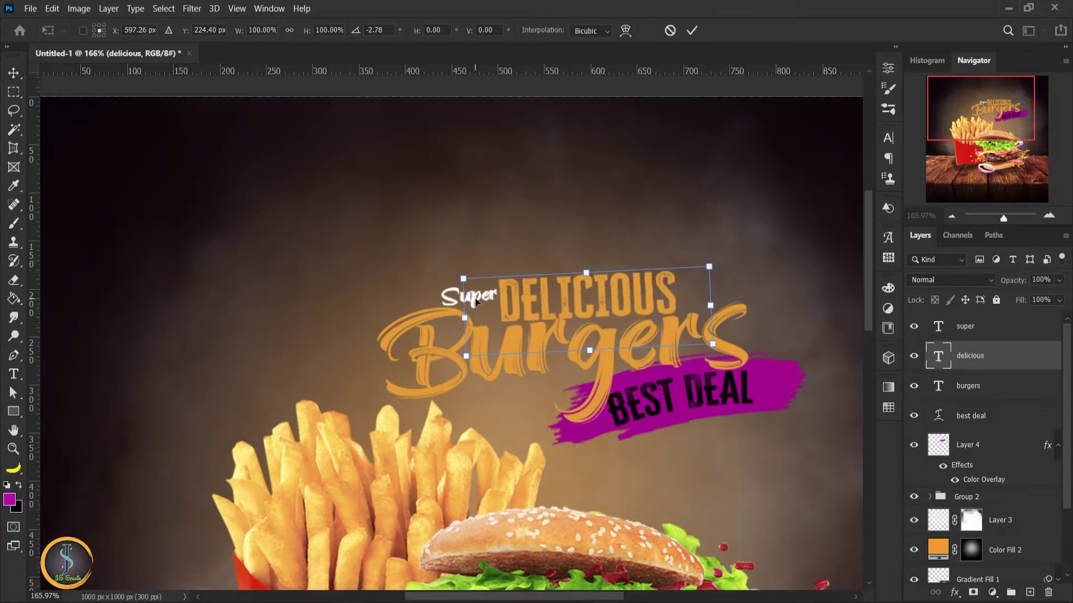
pyautogui.moveTo(586, 272); pyautogui.dragTo(584, 281)
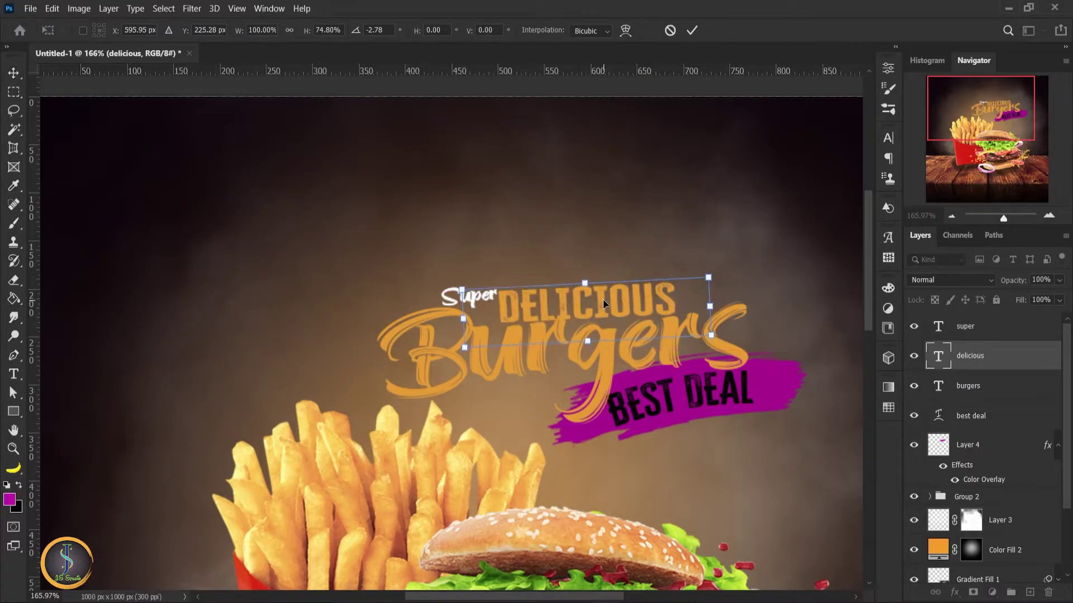
pyautogui.press('Return')
pyautogui.moveTo(470, 295); pyautogui.dragTo(464, 264)
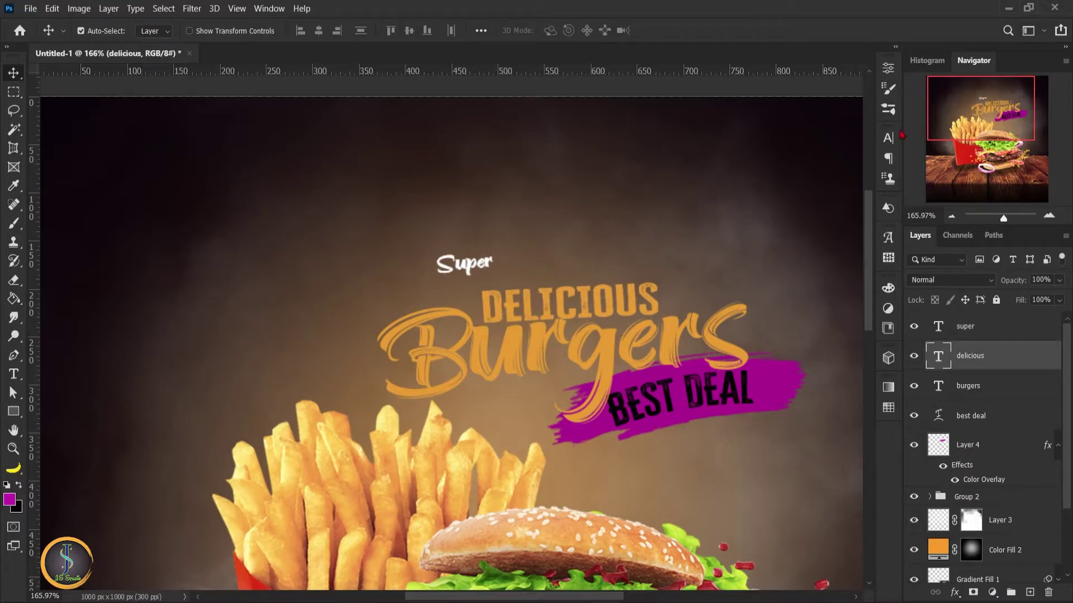
# - Stretch DELICIOUS horizontally to 155% in the character settings
pyautogui.click(888, 138)
pyautogui.moveTo(842, 204); pyautogui.dragTo(842, 205)
pyautogui.click(853, 132)
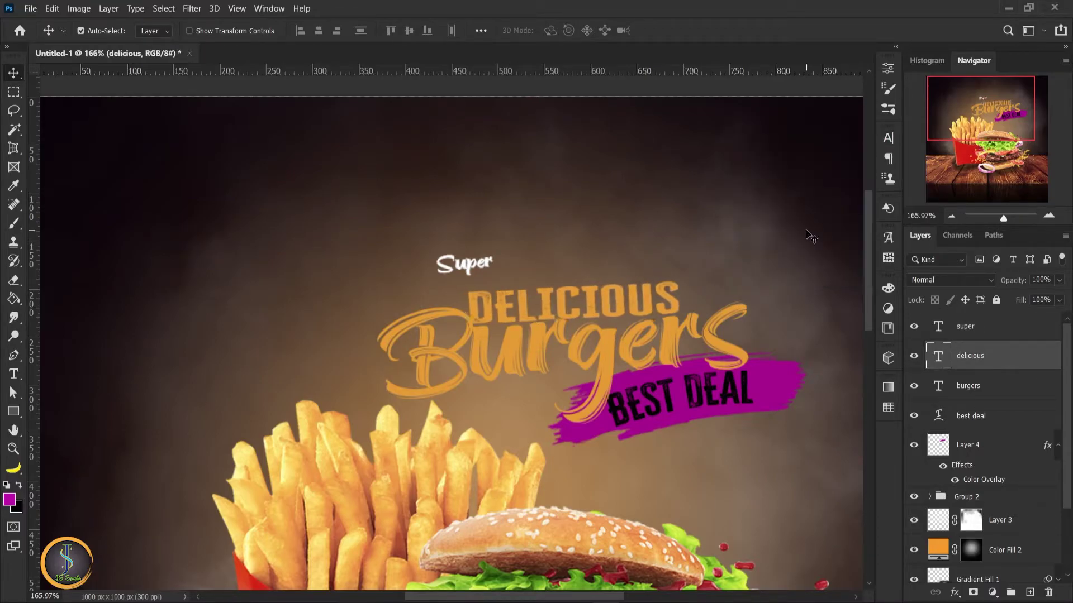
pyautogui.click(888, 138)
# - Resize DELICIOUS to 7 pt and shift it slightly left
pyautogui.click(788, 176)
pyautogui.click(759, 186)
pyautogui.click(788, 176)
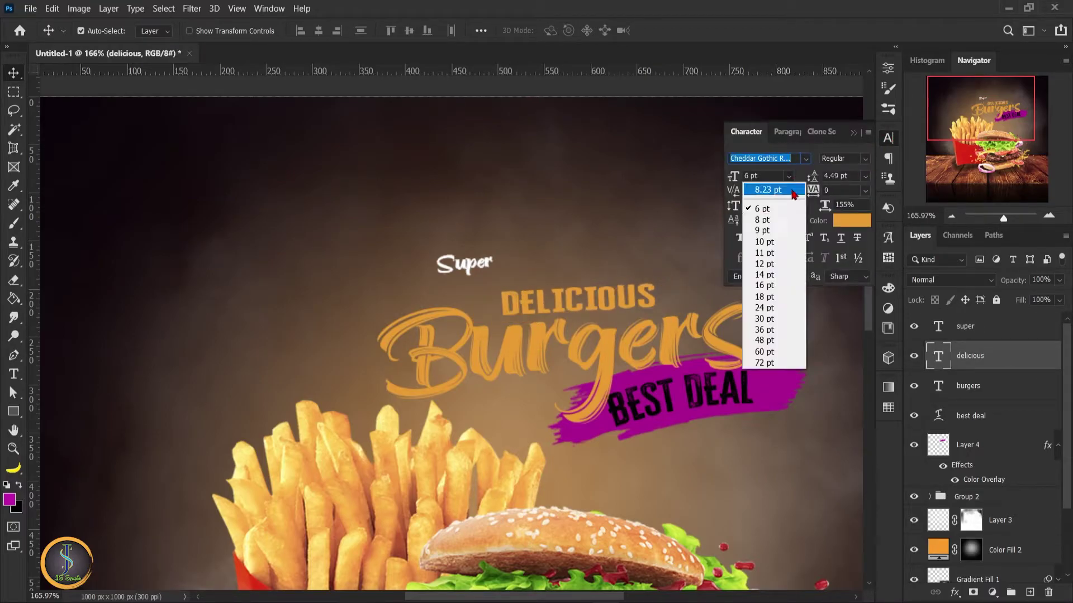
pyautogui.click(763, 263)
pyautogui.write('13')
pyautogui.press('Return')
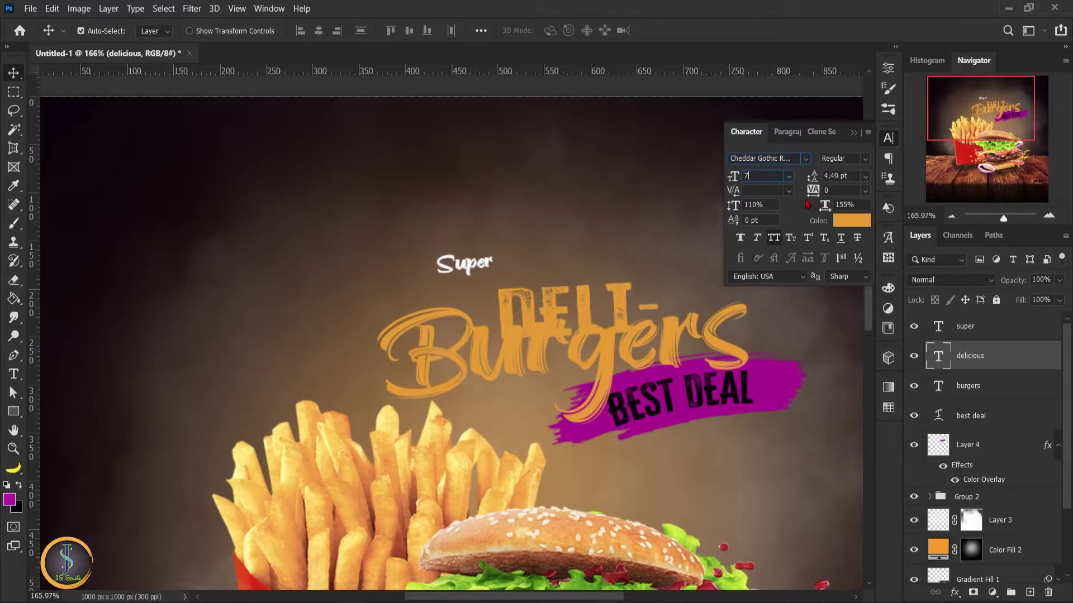
pyautogui.press('Return')
pyautogui.click(854, 133)
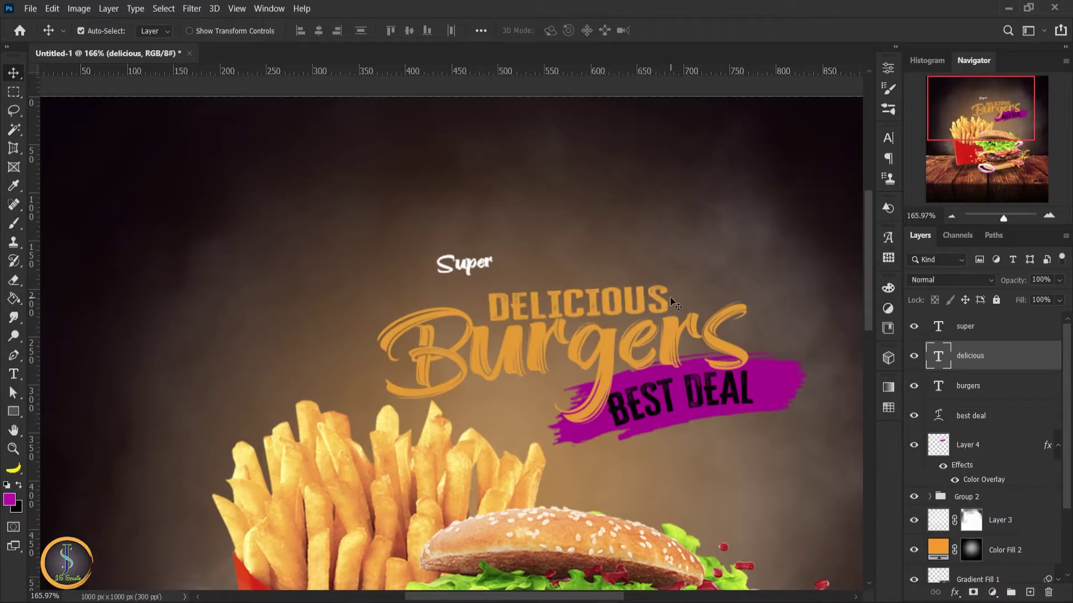
pyautogui.moveTo(669, 296); pyautogui.dragTo(662, 300)
# - Nudge Burgers right and swap its B for a swash alternate glyph
pyautogui.click(664, 330)
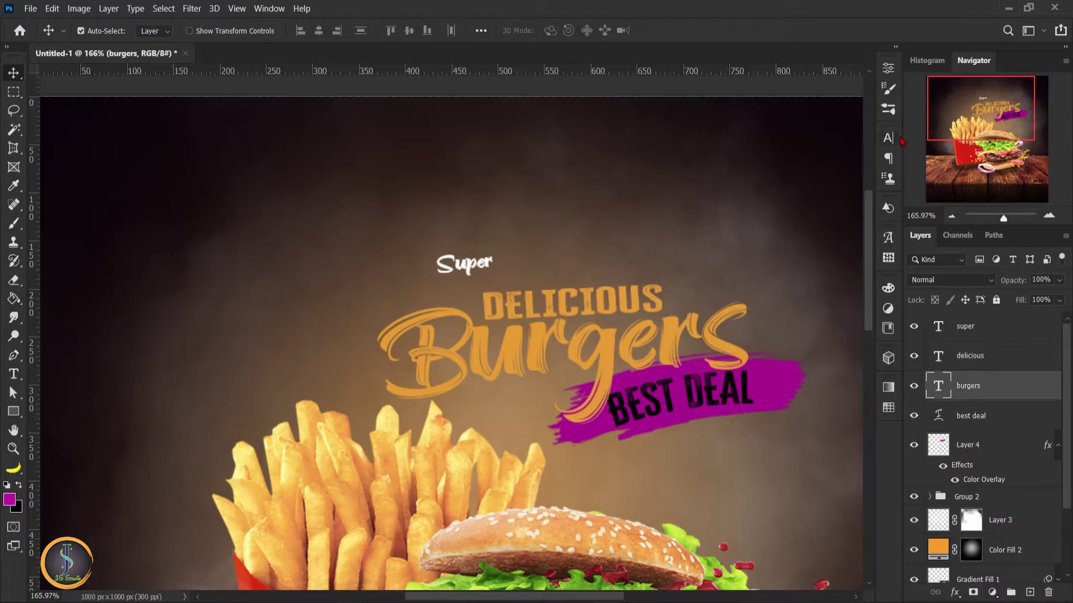
pyautogui.click(888, 137)
pyautogui.click(864, 159)
pyautogui.moveTo(592, 335); pyautogui.dragTo(598, 334)
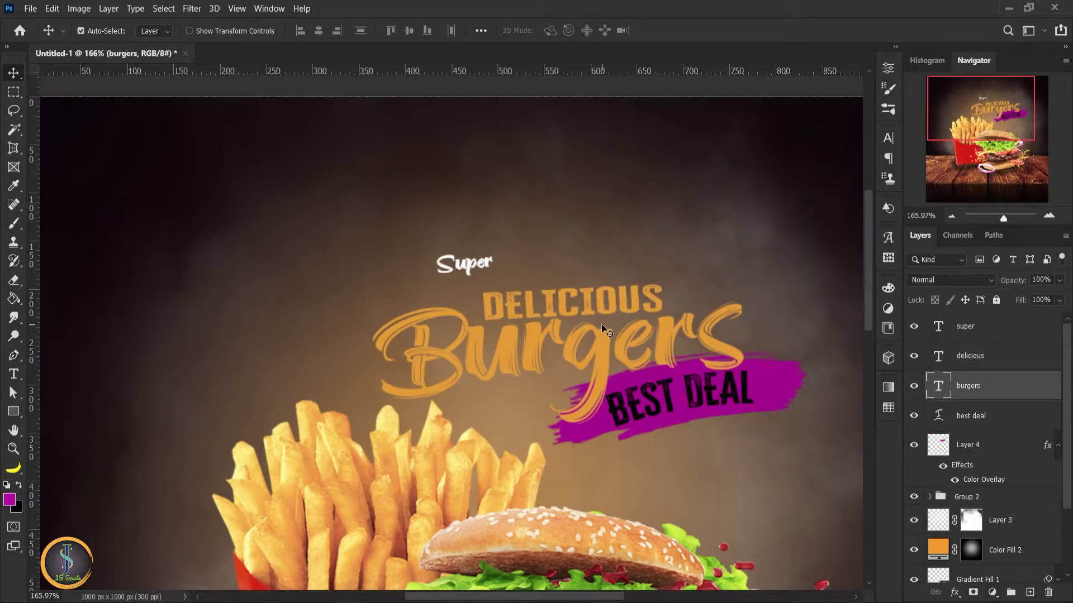
pyautogui.doubleClick(474, 353)
pyautogui.click(474, 353)
pyautogui.hotkey('shift', 'Left')
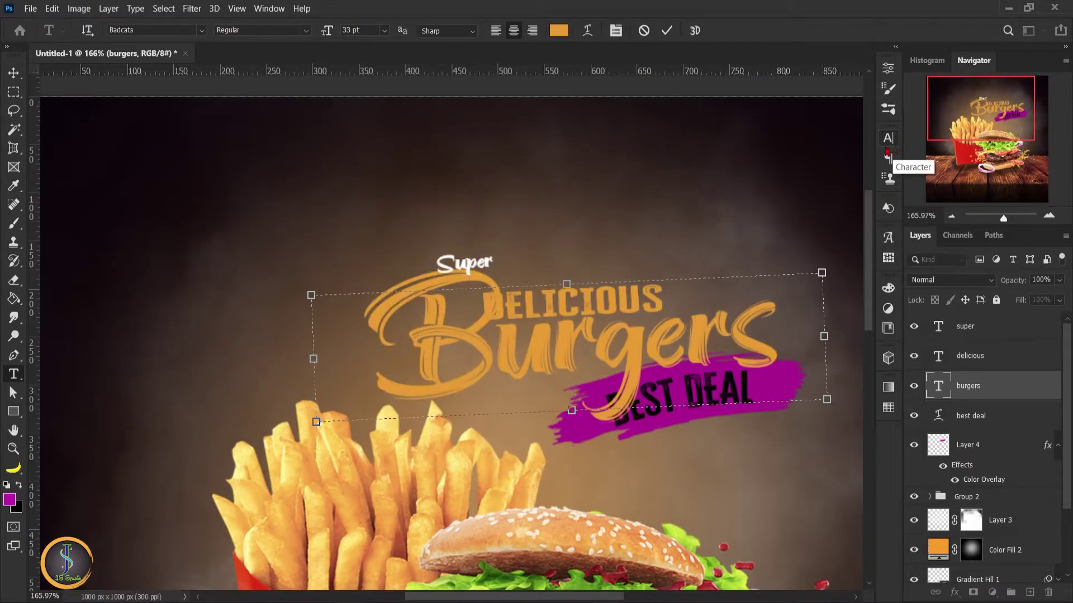
pyautogui.click(667, 30)
pyautogui.press('v')
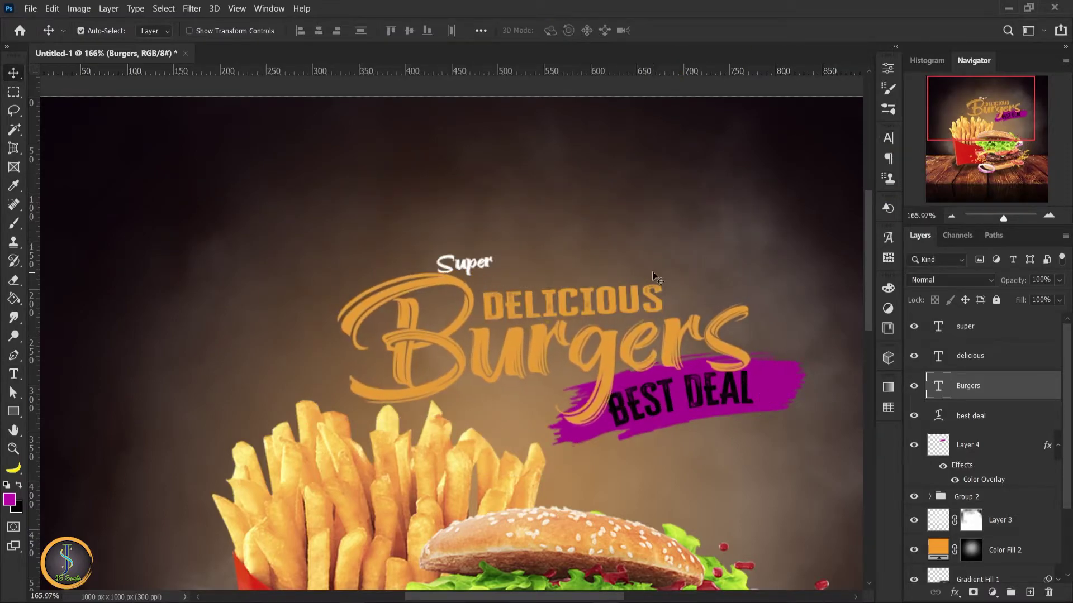
# - Nudge DELICIOUS left, set Super just above it, and make DELICIOUS white
pyautogui.click(625, 301)
pyautogui.press('Left')
pyautogui.press('Left')
pyautogui.press('Left')
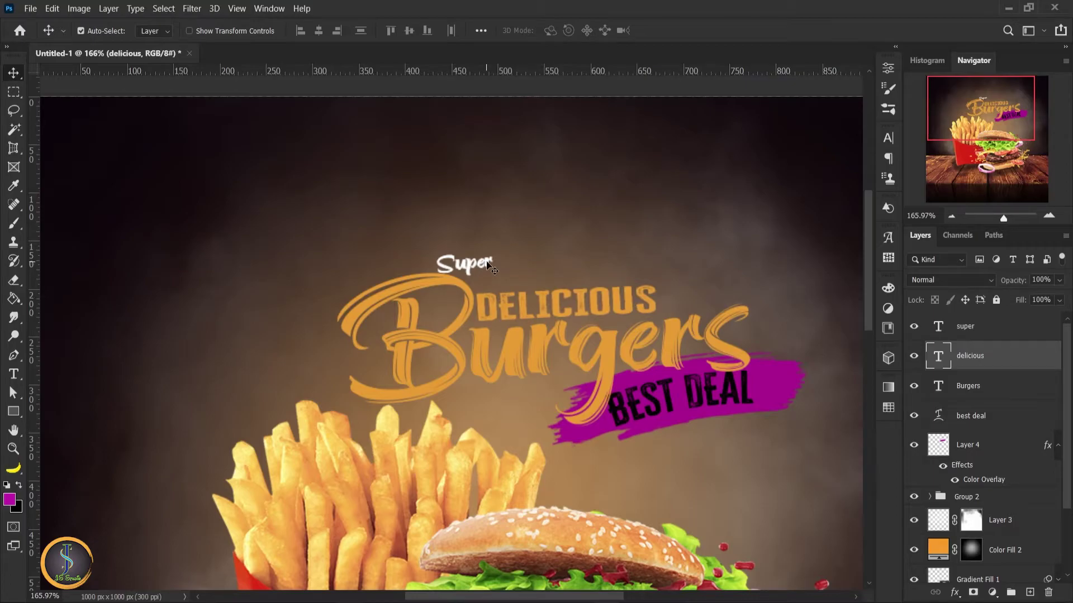
pyautogui.moveTo(488, 265); pyautogui.dragTo(514, 272)
pyautogui.click(519, 299)
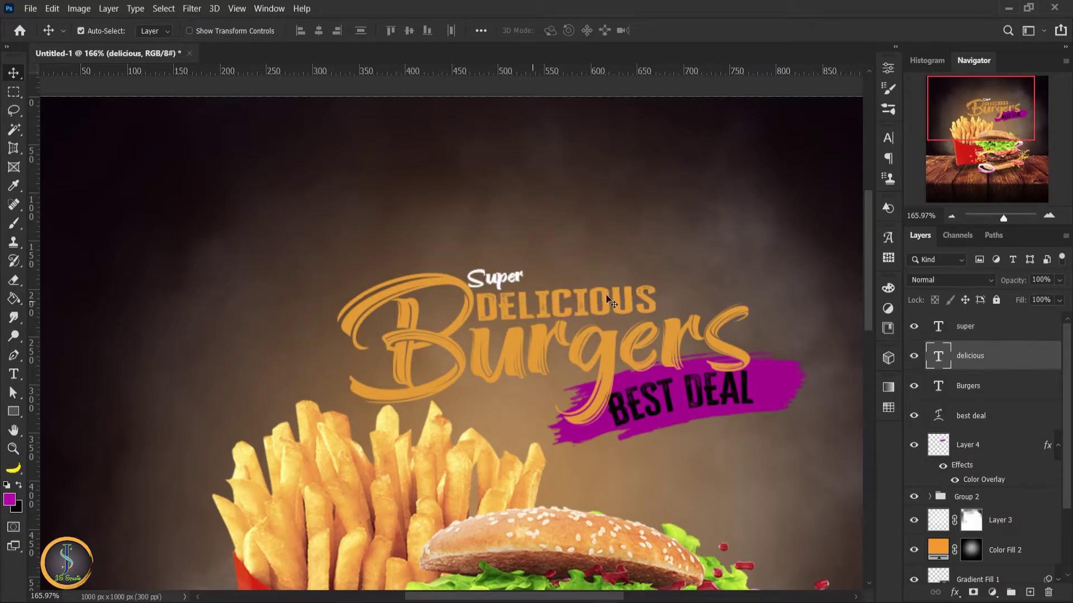
pyautogui.click(494, 278)
pyautogui.click(979, 141)
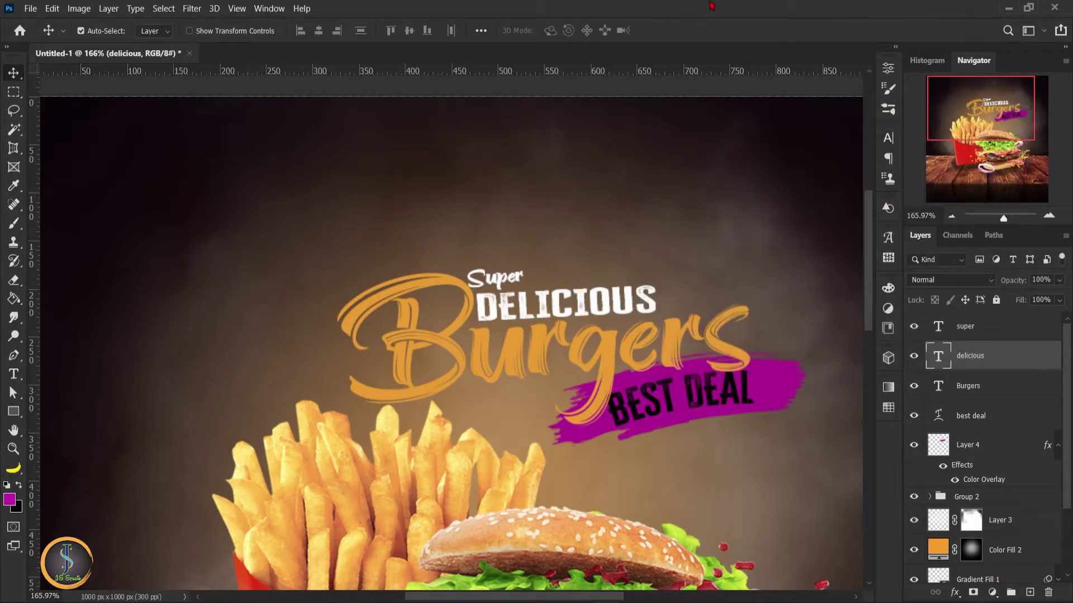
pyautogui.scroll(-5, 603, 550)
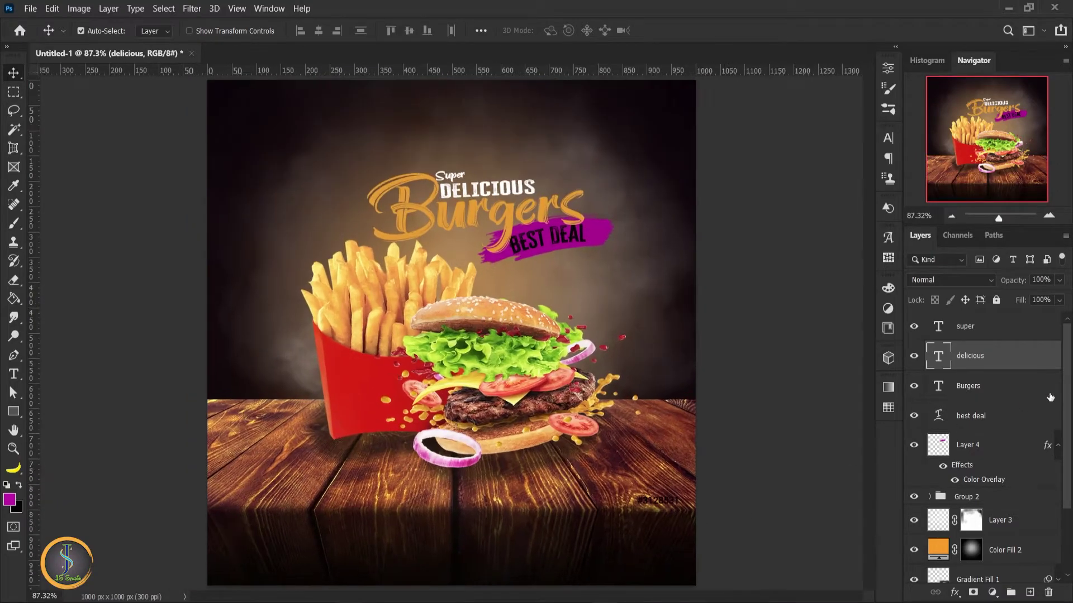
pyautogui.click(604, 550)
# - Lasso the #3128531 watermark and attempt Content-Aware Fill, dismissing the no-image-data errors
pyautogui.scroll(5, 614, 485)
pyautogui.click(13, 111)
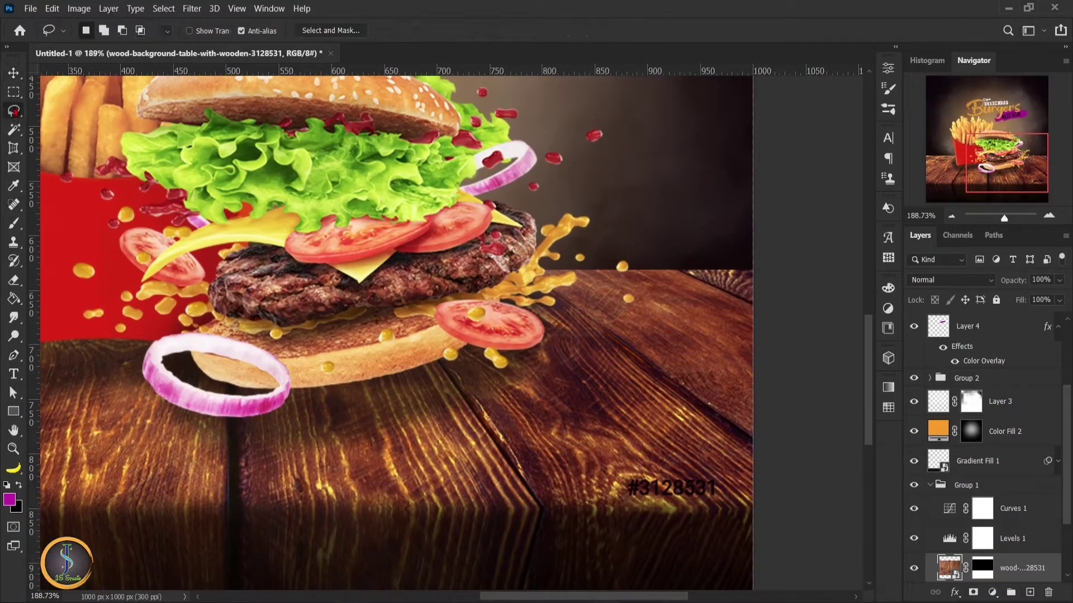
pyautogui.moveTo(697, 513); pyautogui.dragTo(609, 479)
pyautogui.rightClick(648, 473)
pyautogui.rightClick(949, 568)
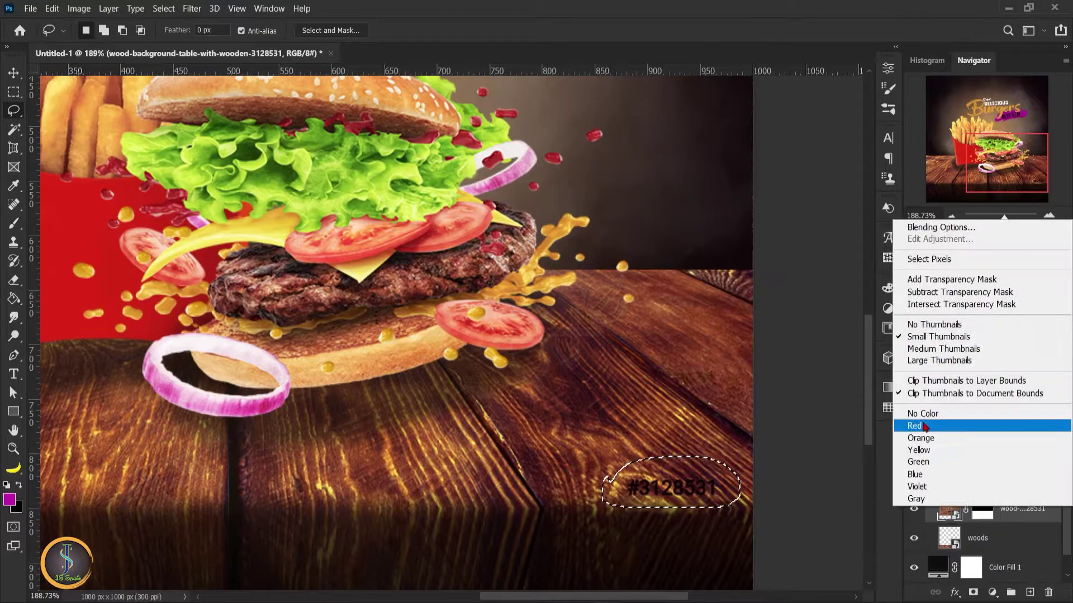
pyautogui.rightClick(1005, 568)
pyautogui.click(927, 272)
pyautogui.rightClick(648, 473)
pyautogui.click(699, 401)
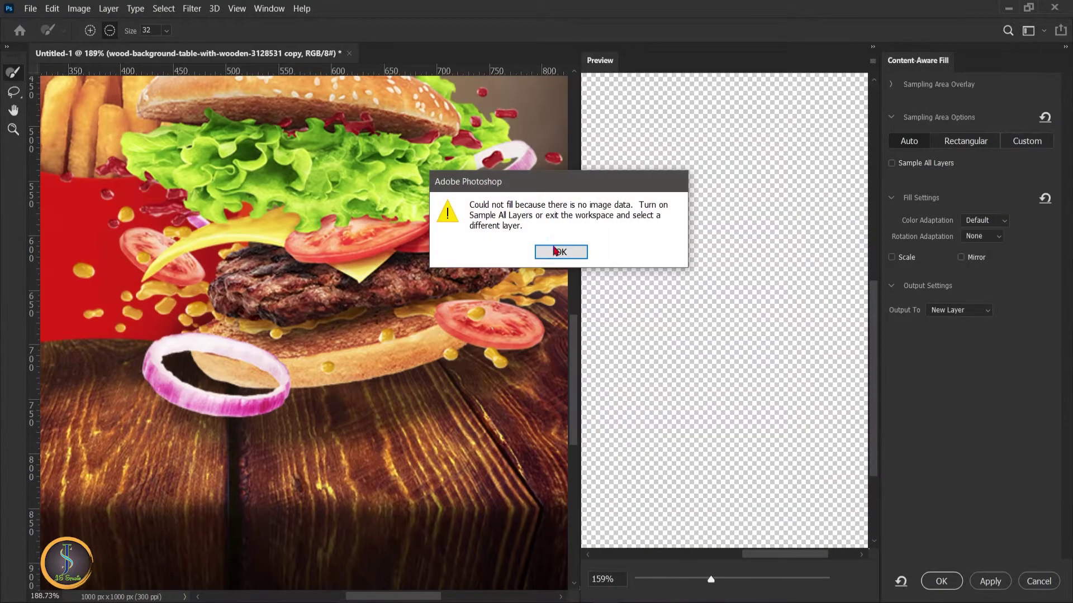
pyautogui.click(555, 248)
pyautogui.click(990, 580)
pyautogui.click(1038, 581)
# - Rerun Content-Aware Fill on the wood layer and merge the filled copy down
pyautogui.click(1005, 568)
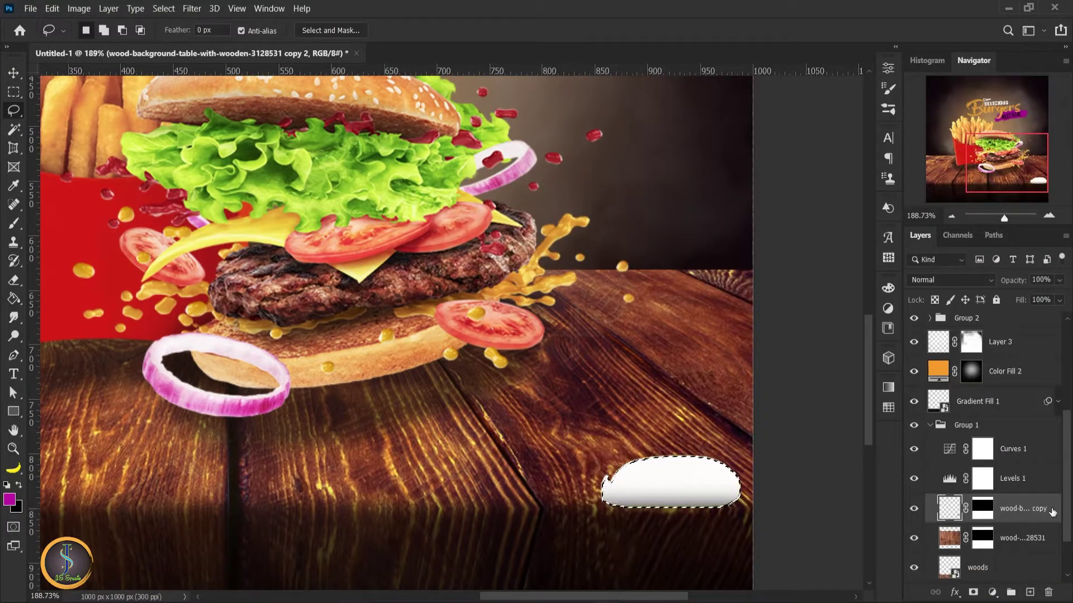
pyautogui.rightClick(647, 474)
pyautogui.click(696, 412)
pyautogui.click(990, 581)
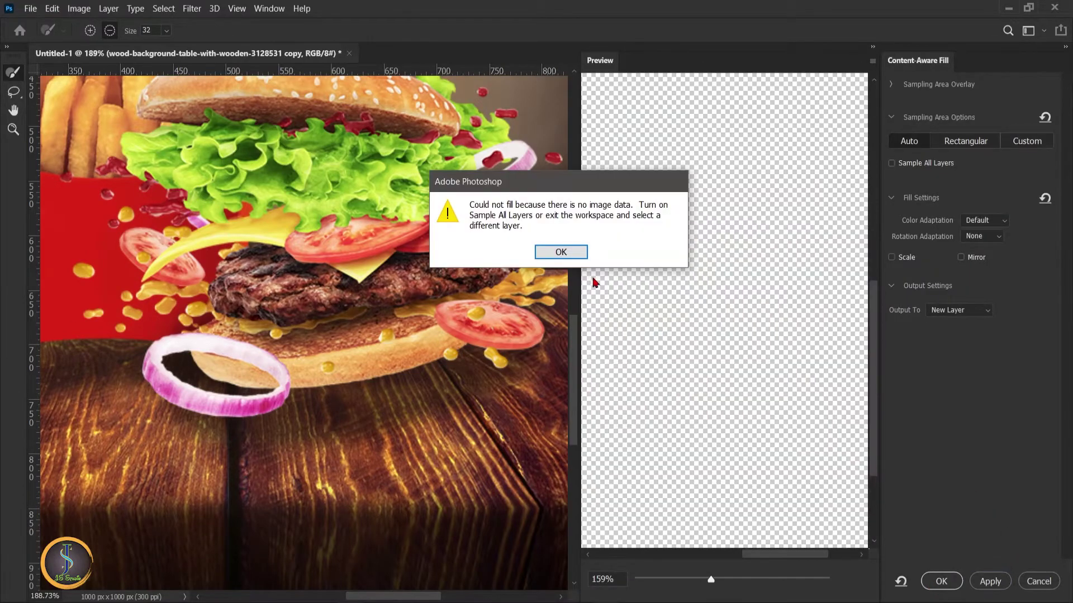
pyautogui.click(557, 249)
pyautogui.click(1038, 581)
pyautogui.hotkey('ctrl', 'e')
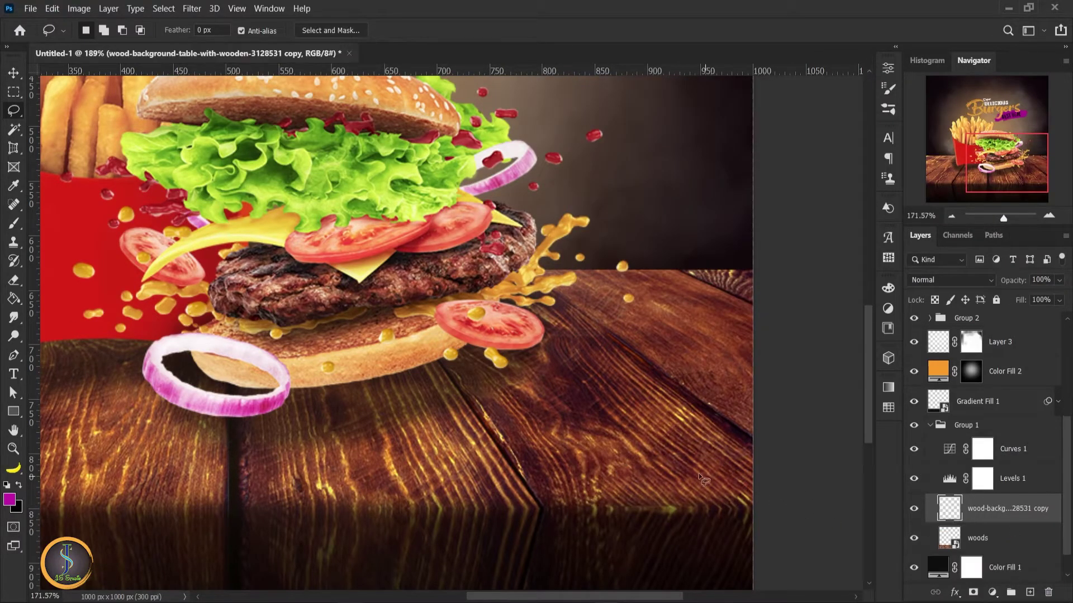
pyautogui.hotkey('ctrl', '0')
pyautogui.press('v')
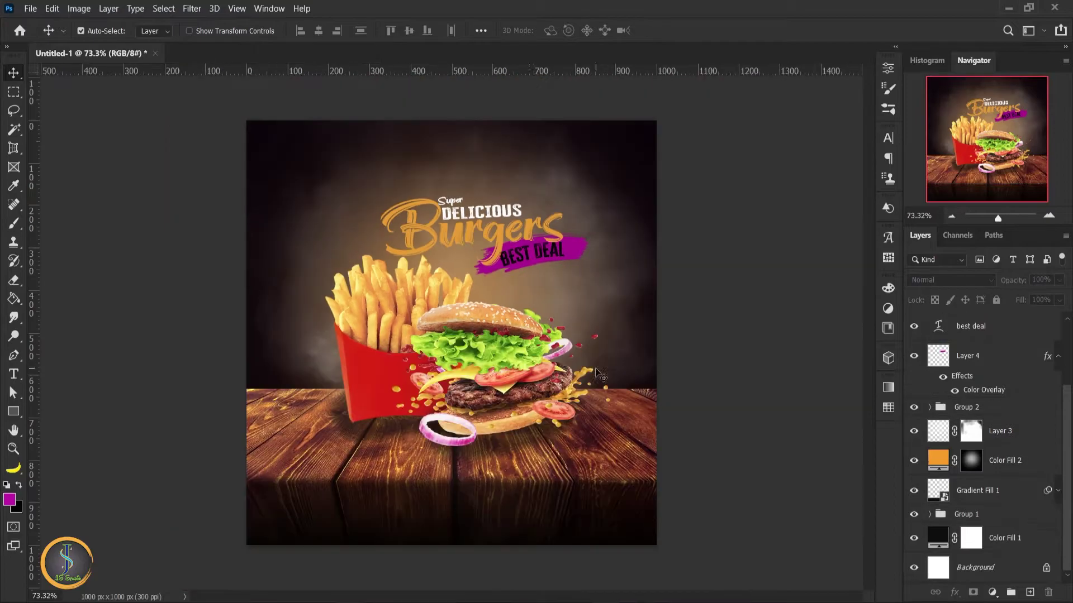
# - Add a bottom-left text box reading FREE HOME DELIVERY
pyautogui.press('t')
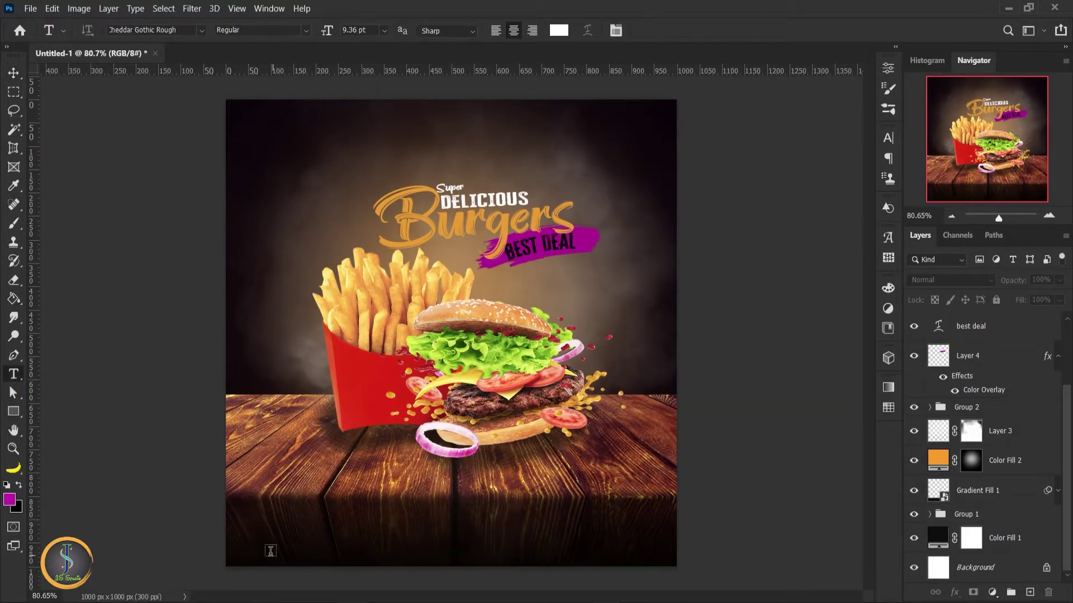
pyautogui.moveTo(249, 519); pyautogui.dragTo(347, 553)
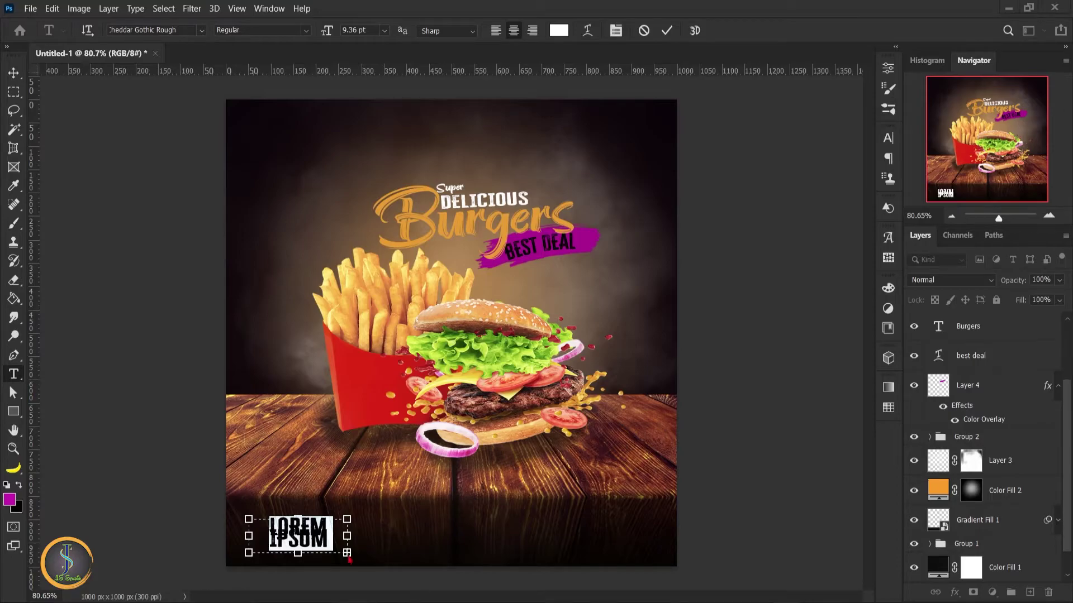
pyautogui.write('FREE HO')
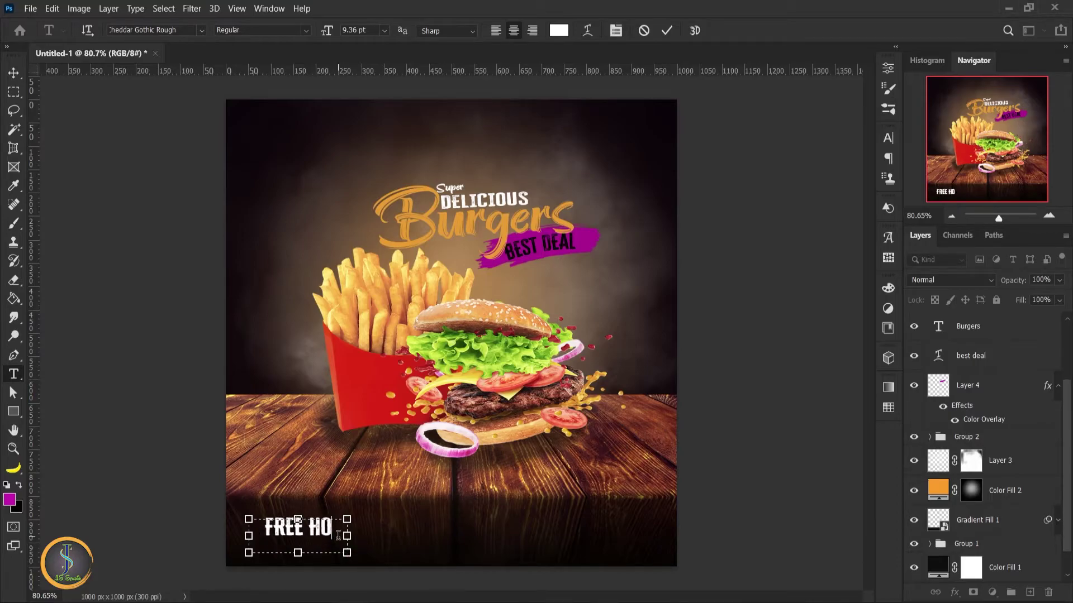
pyautogui.write('ME D')
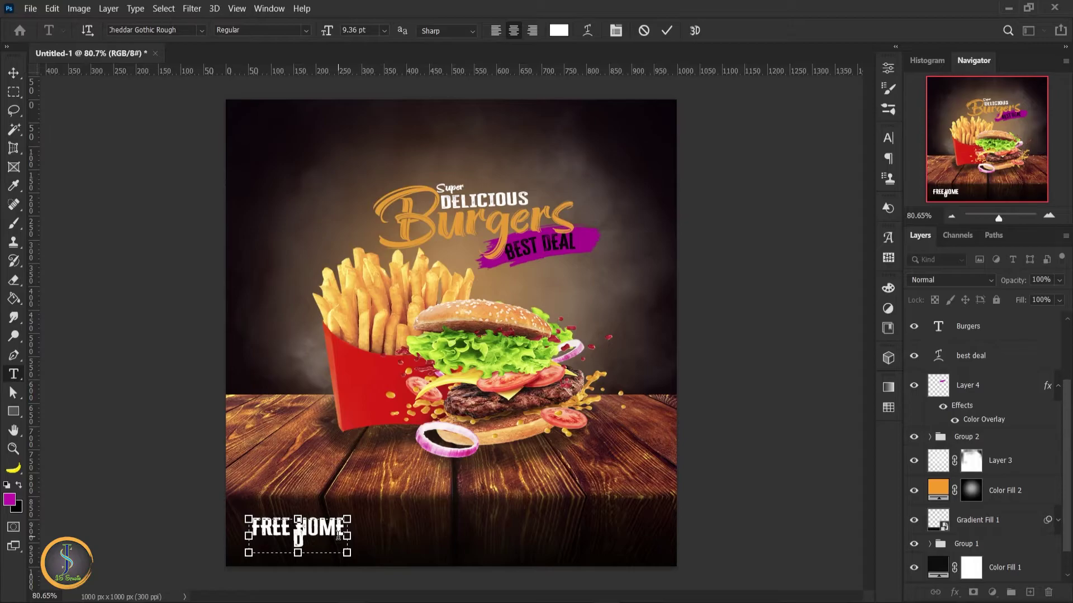
pyautogui.write('ELIVERY')
pyautogui.hotkey('ctrl', 'a')
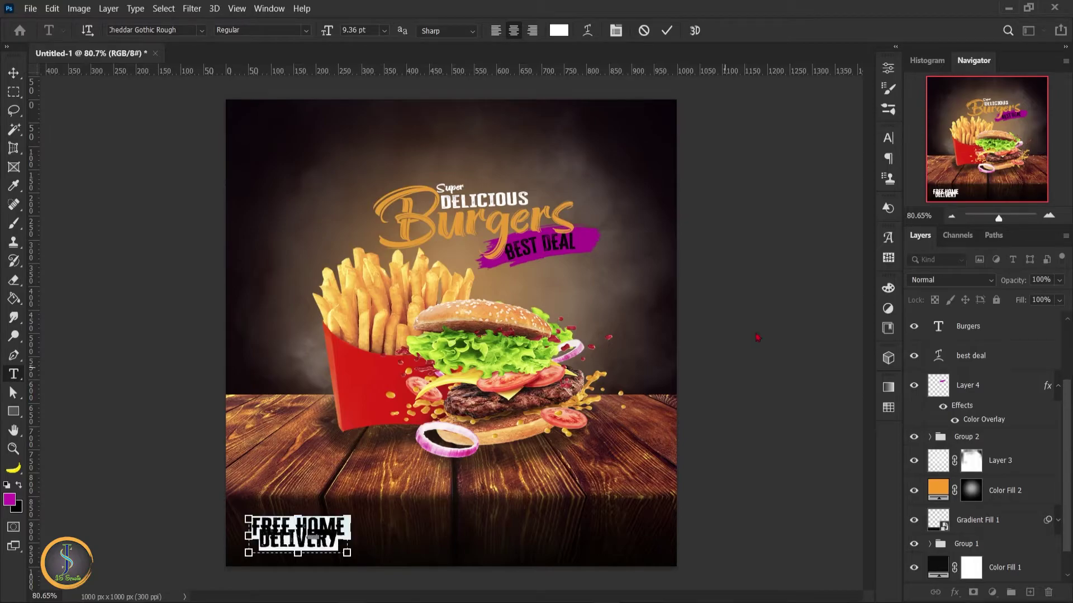
# - Style the footer in Attemptyon, 6 pt, 9 pt leading, orange #de9733
pyautogui.click(888, 138)
pyautogui.click(805, 159)
pyautogui.click(834, 200)
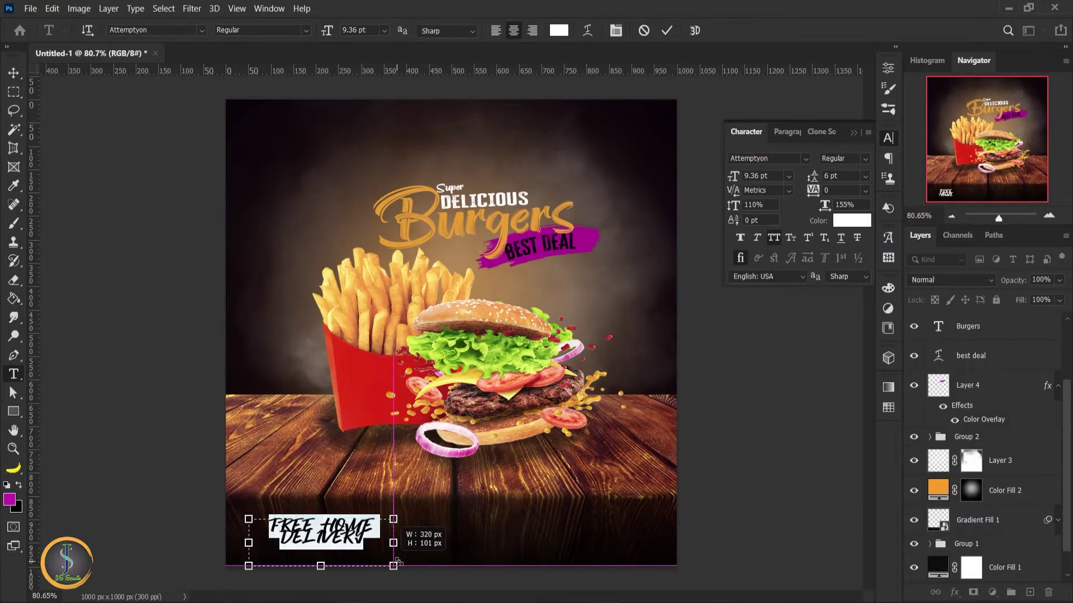
pyautogui.moveTo(814, 177); pyautogui.dragTo(845, 176)
pyautogui.write('7')
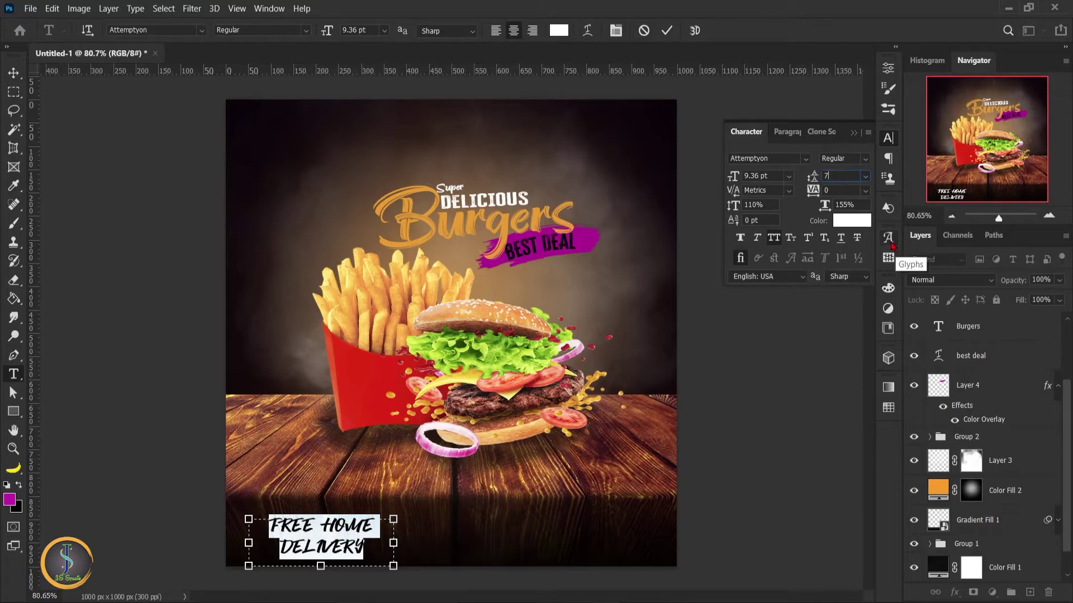
pyautogui.press('Return')
pyautogui.press('Up')
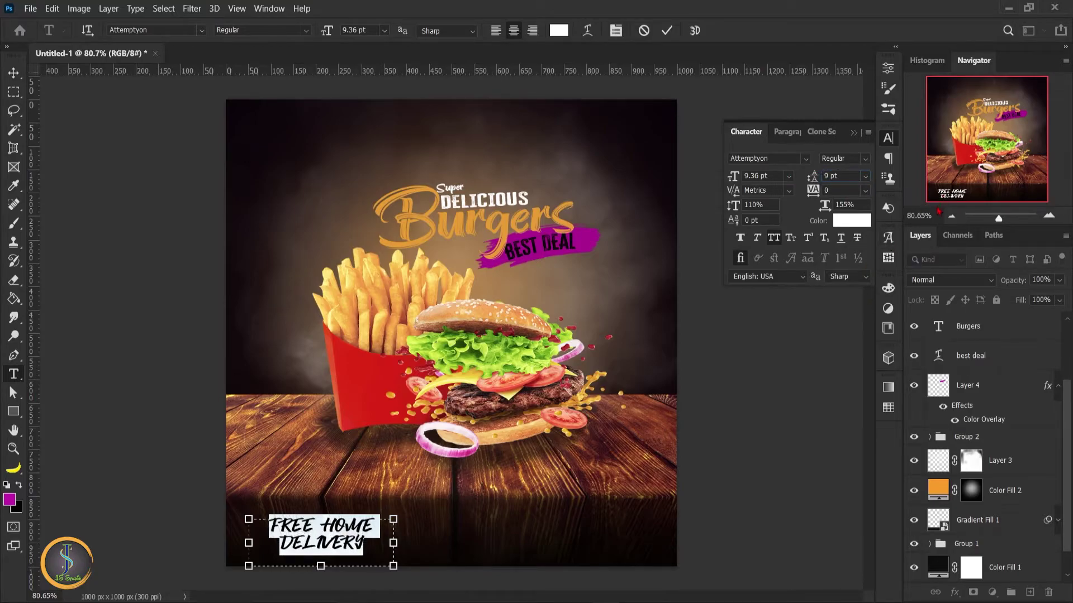
pyautogui.click(788, 176)
pyautogui.click(751, 190)
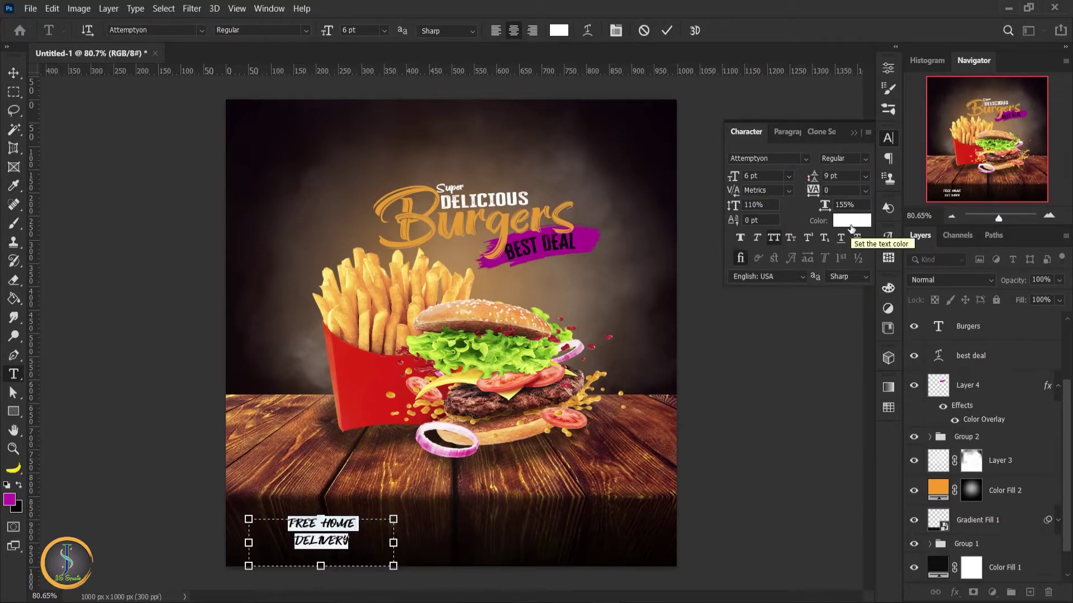
pyautogui.click(852, 220)
pyautogui.click(536, 221)
pyautogui.click(956, 150)
# - Try small caps and superscript on FREE HOME, then undo them
pyautogui.scroll(1, 391, 541)
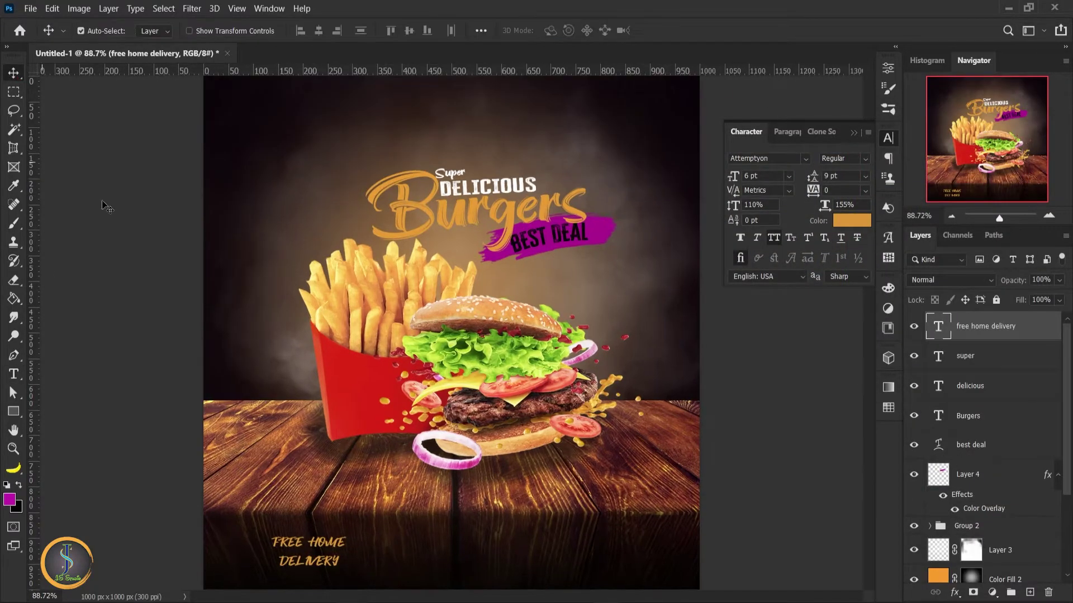
pyautogui.scroll(2, 391, 541)
pyautogui.moveTo(345, 537); pyautogui.dragTo(267, 535)
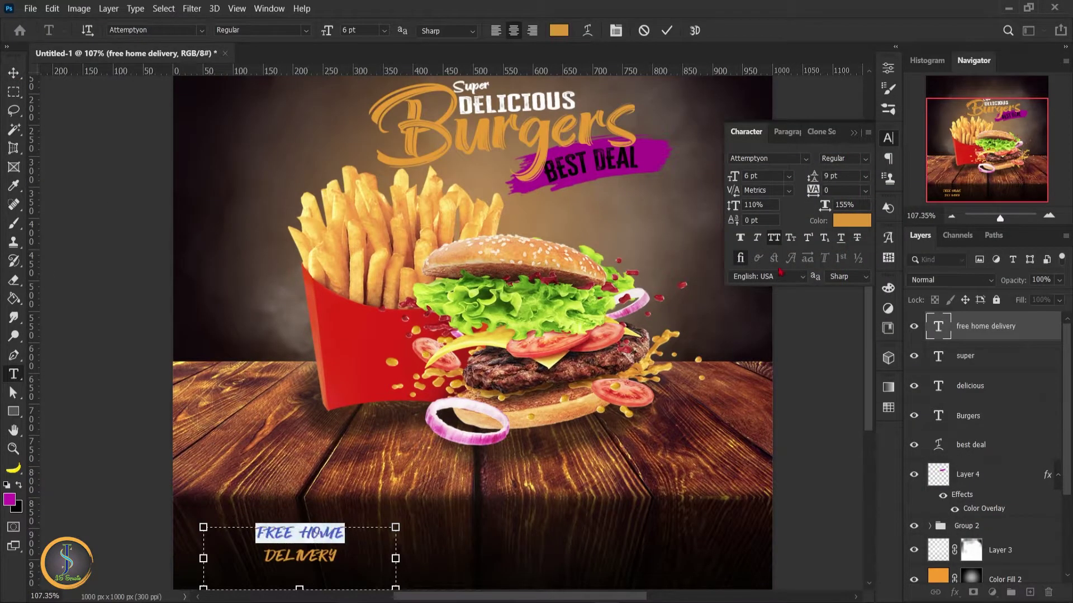
pyautogui.click(791, 239)
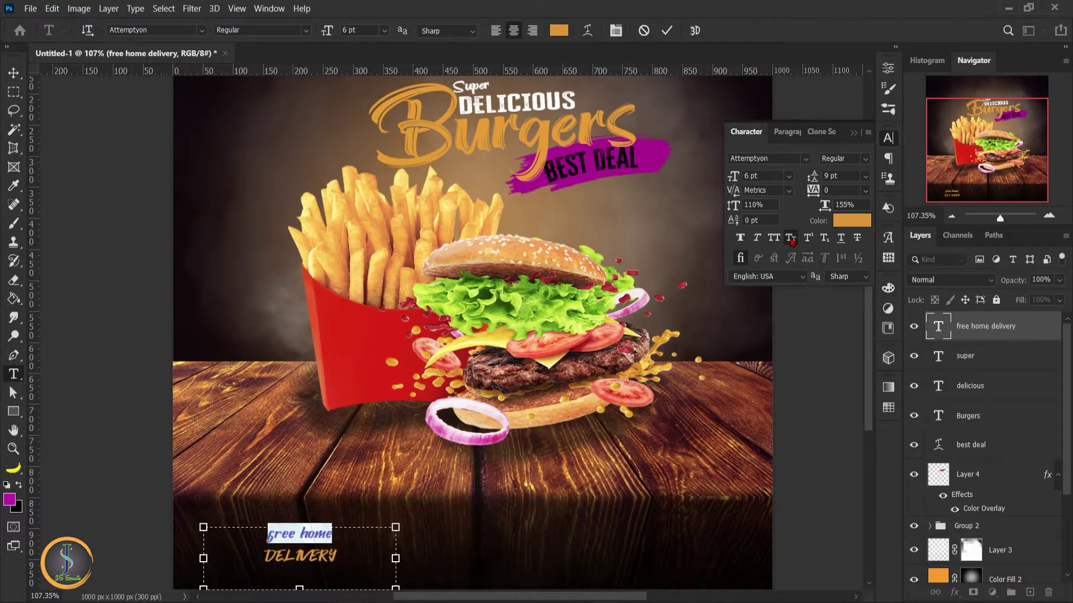
pyautogui.click(808, 239)
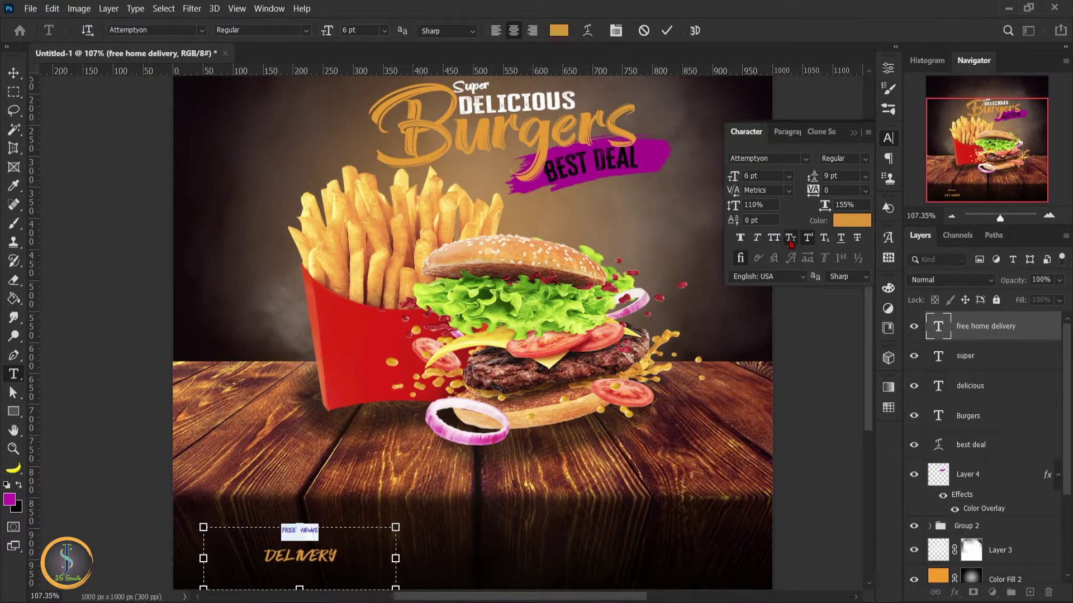
pyautogui.click(860, 134)
pyautogui.scroll(2, 327, 529)
pyautogui.hotkey('ctrl', 'z')
pyautogui.hotkey('ctrl', 'z')
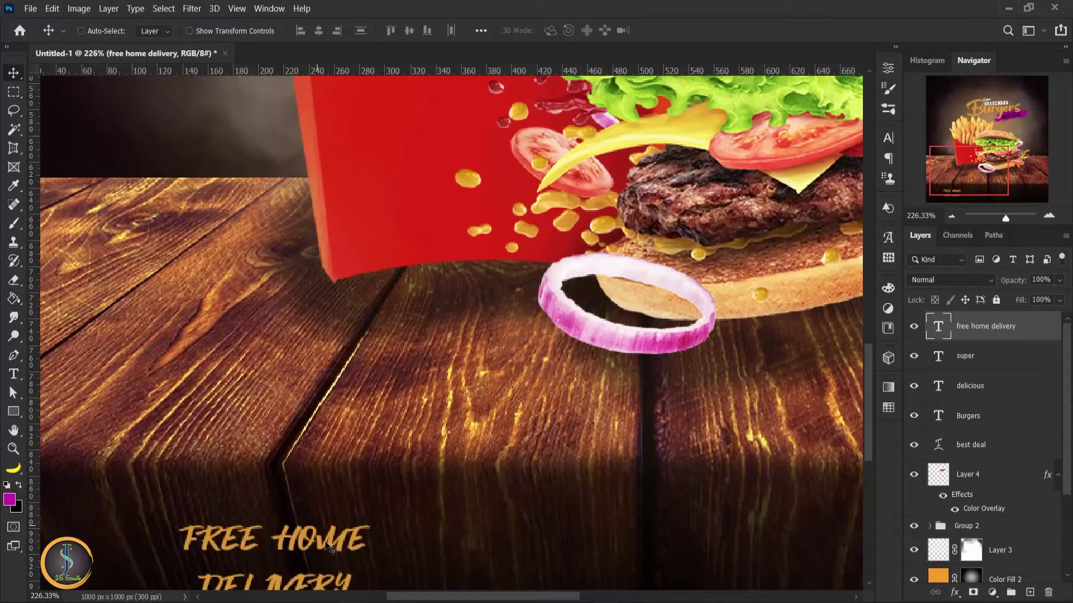
pyautogui.press('BackSpace')
pyautogui.press('BackSpace')
pyautogui.press('BackSpace')
pyautogui.press('BackSpace')
pyautogui.press('BackSpace')
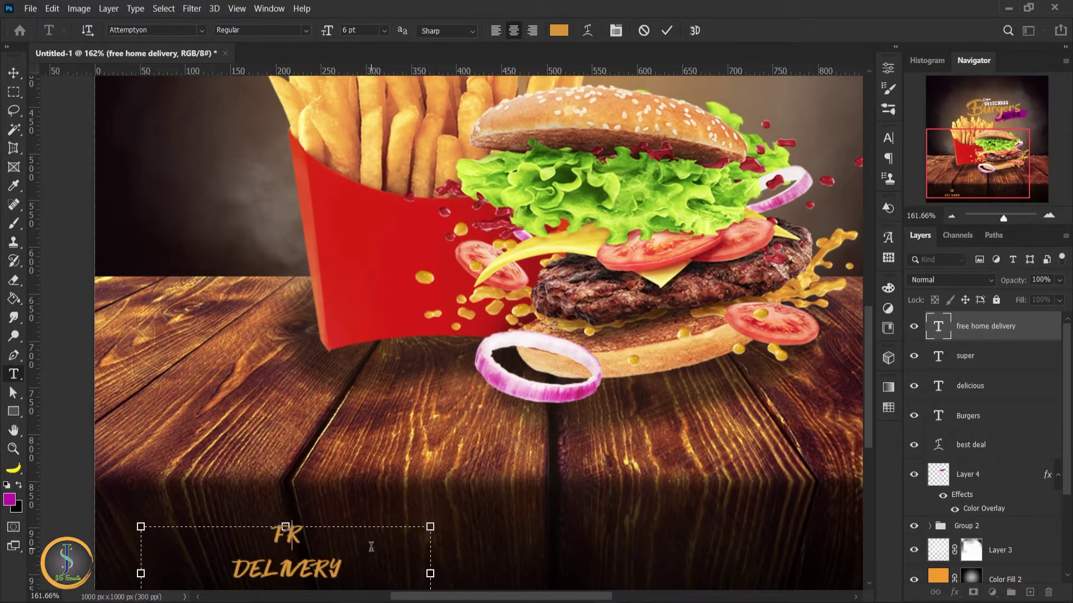
# - Retype the footer as 'Free Home' over 'Delivery', narrow the box, and commit
pyautogui.click(893, 141)
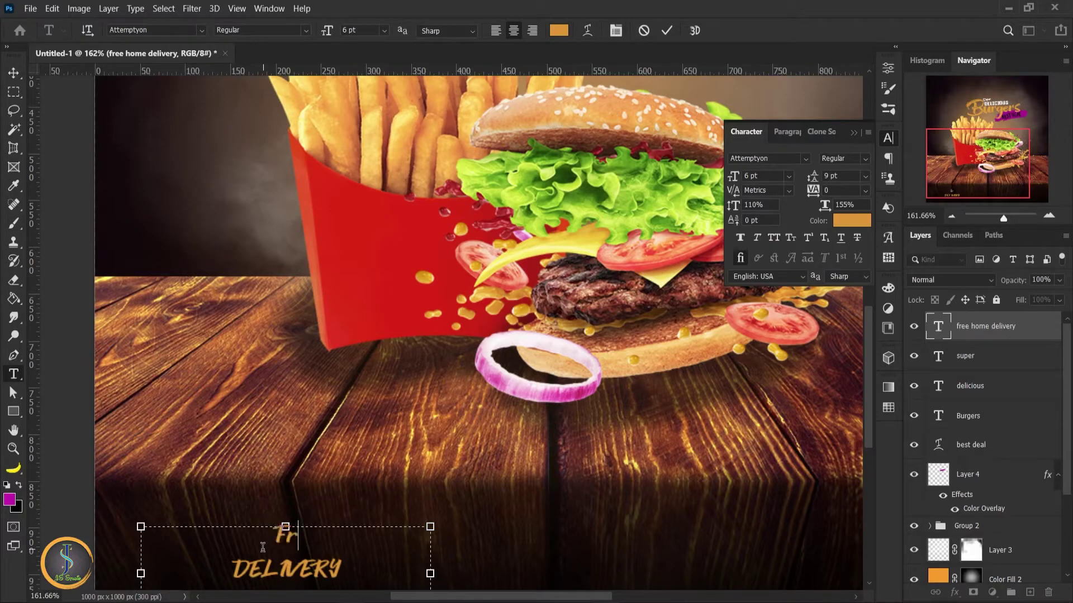
pyautogui.write('ee Home')
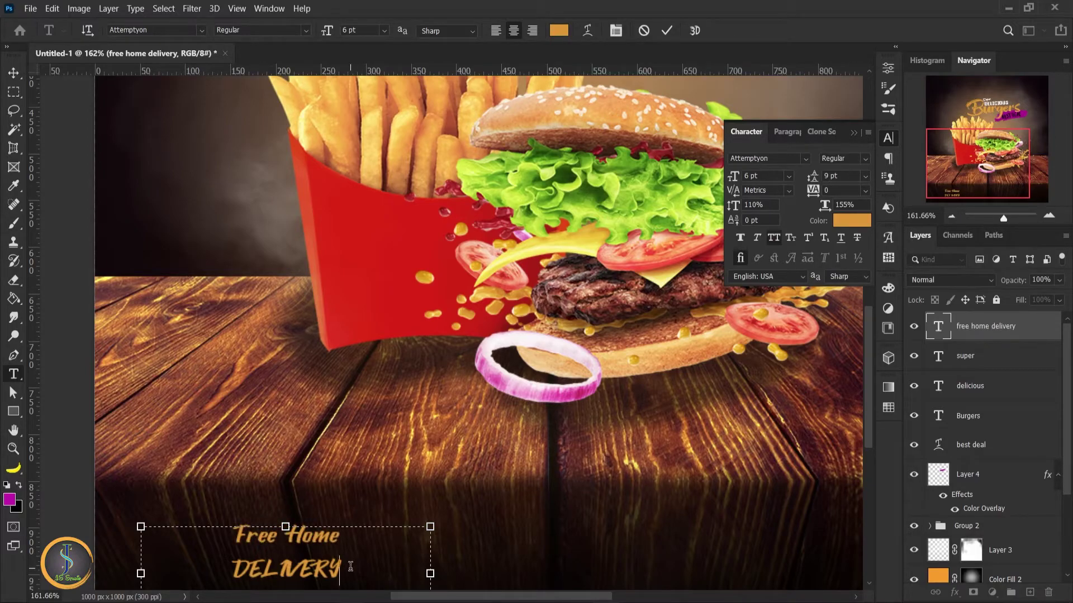
pyautogui.hotkey('shift', 'Home')
pyautogui.write('D')
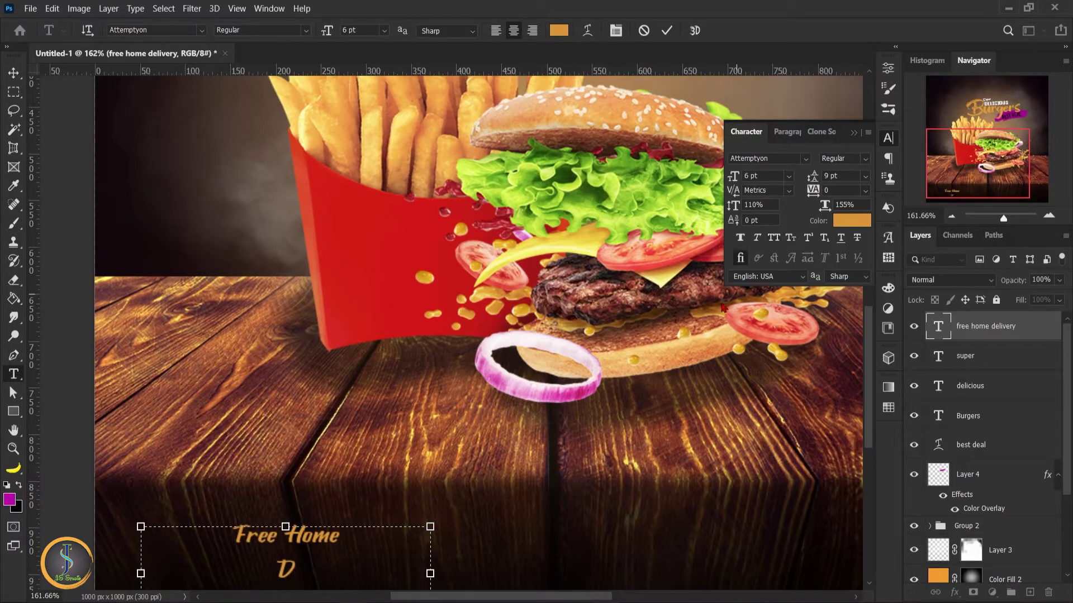
pyautogui.write('elivery')
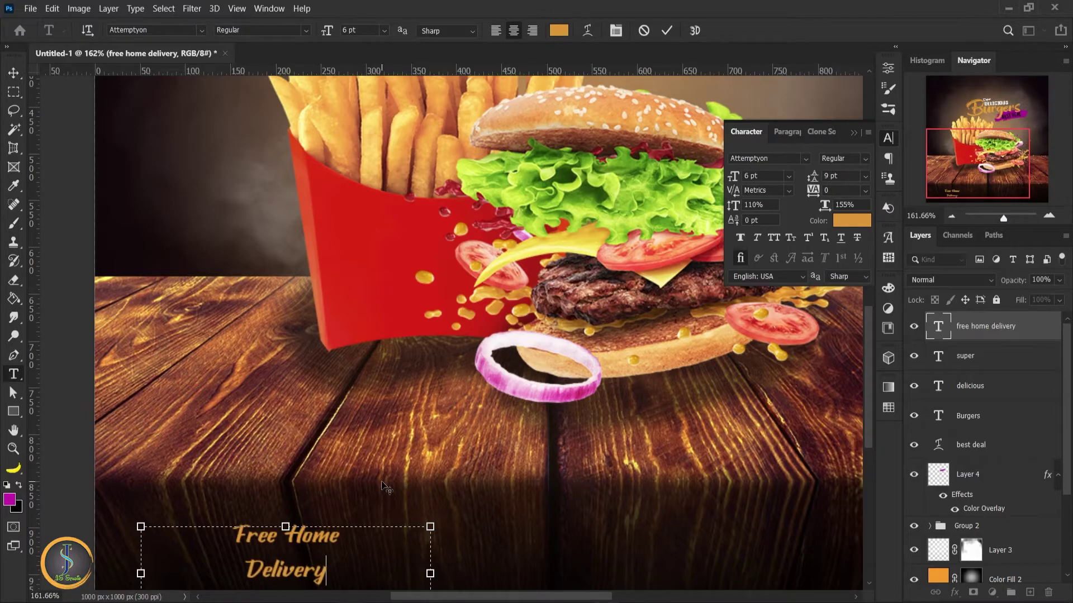
pyautogui.hotkey('ctrl', '0')
pyautogui.moveTo(390, 552); pyautogui.dragTo(323, 551)
pyautogui.hotkey('ctrl', 'Return')
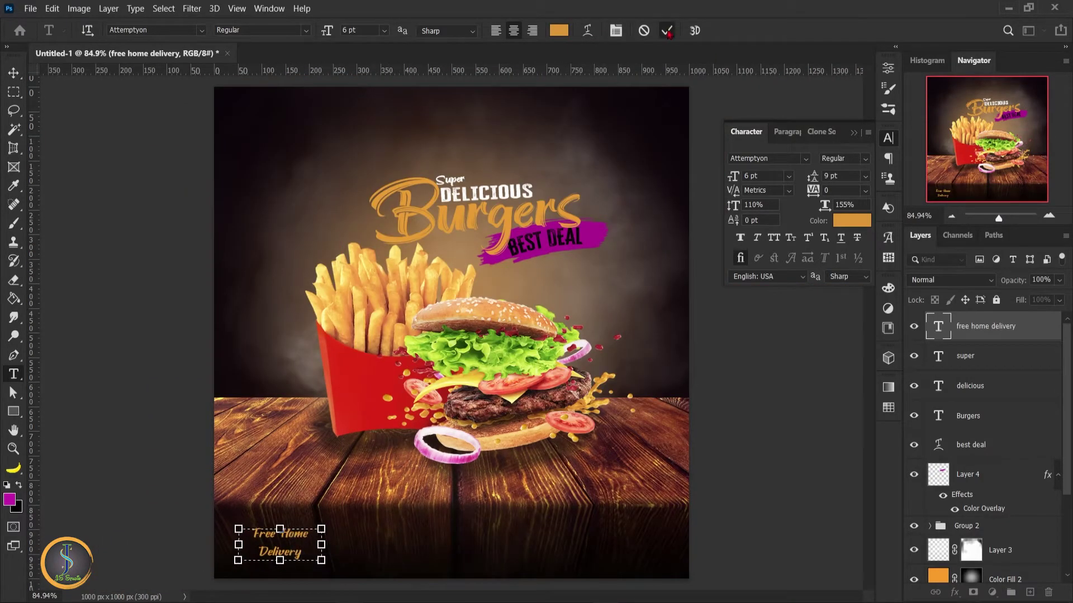
pyautogui.press('v')
pyautogui.scroll(3, 323, 552)
pyautogui.write('6')
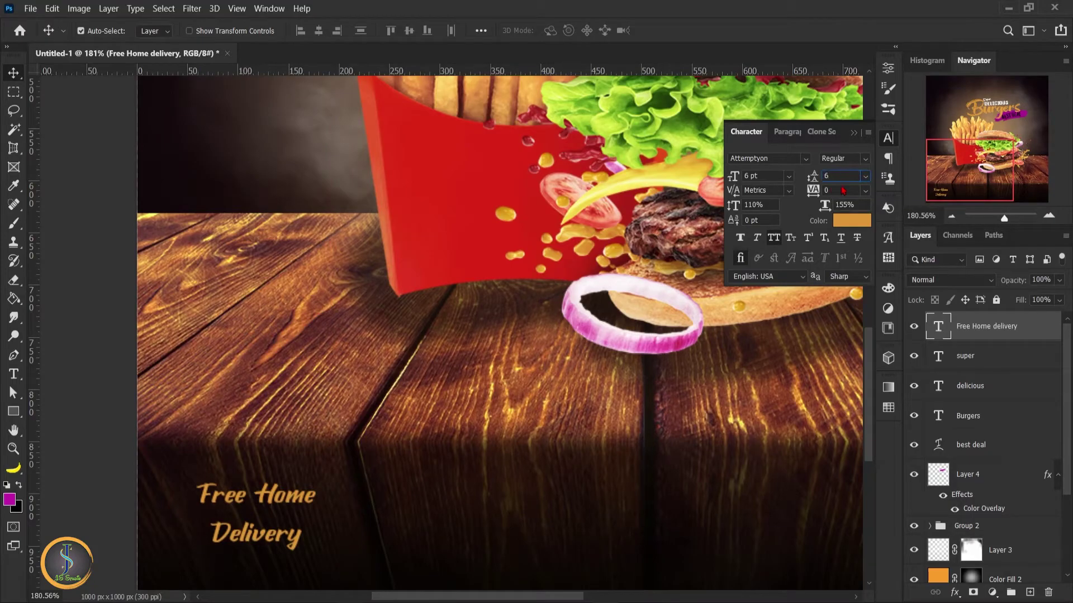
# - Apply tighter line spacing to the footer text
pyautogui.press('Return')
pyautogui.click(888, 138)
pyautogui.hotkey('ctrl', '0')
# - Bracket the footer with two horizontal guides and Alt-drag a copy to the bottom right
pyautogui.moveTo(559, 70); pyautogui.dragTo(598, 505)
pyautogui.scroll(3, 503, 501)
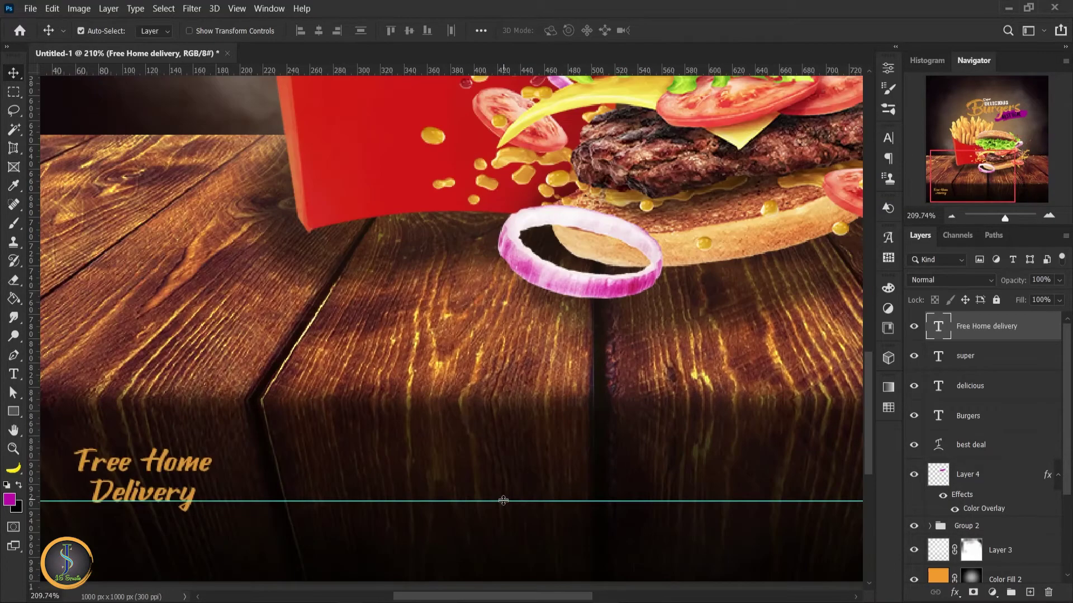
pyautogui.hotkey('ctrl', '0')
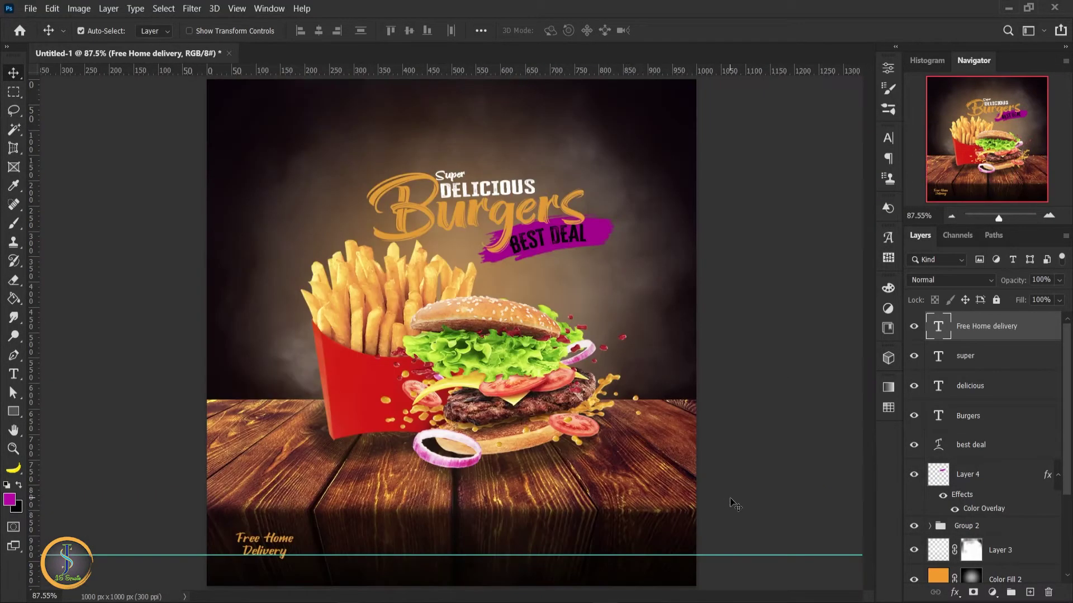
pyautogui.moveTo(660, 70); pyautogui.dragTo(651, 532)
pyautogui.scroll(3, 651, 532)
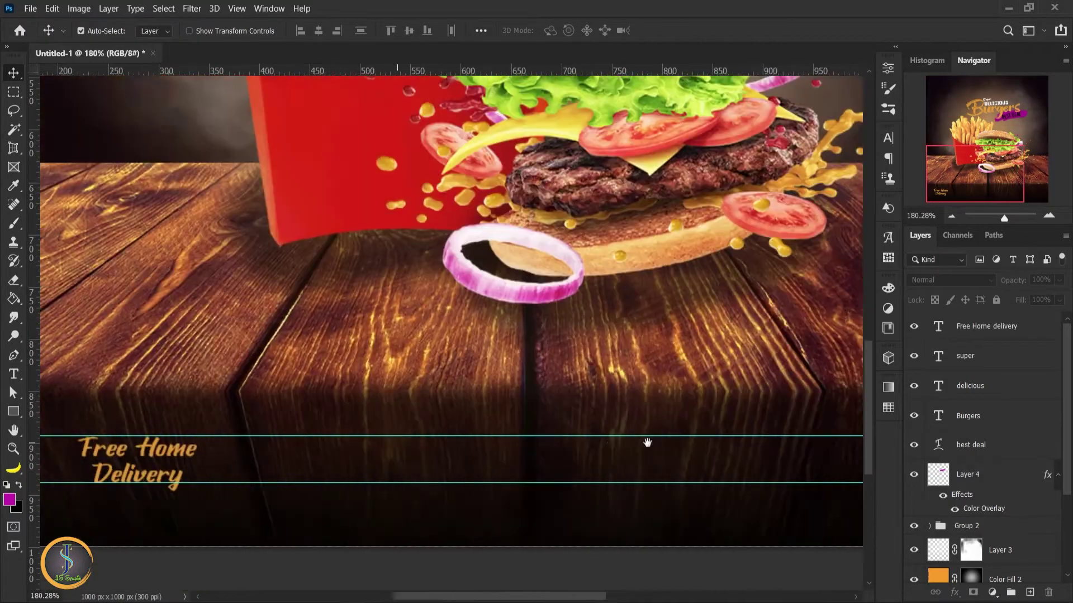
pyautogui.scroll(-3, 566, 435)
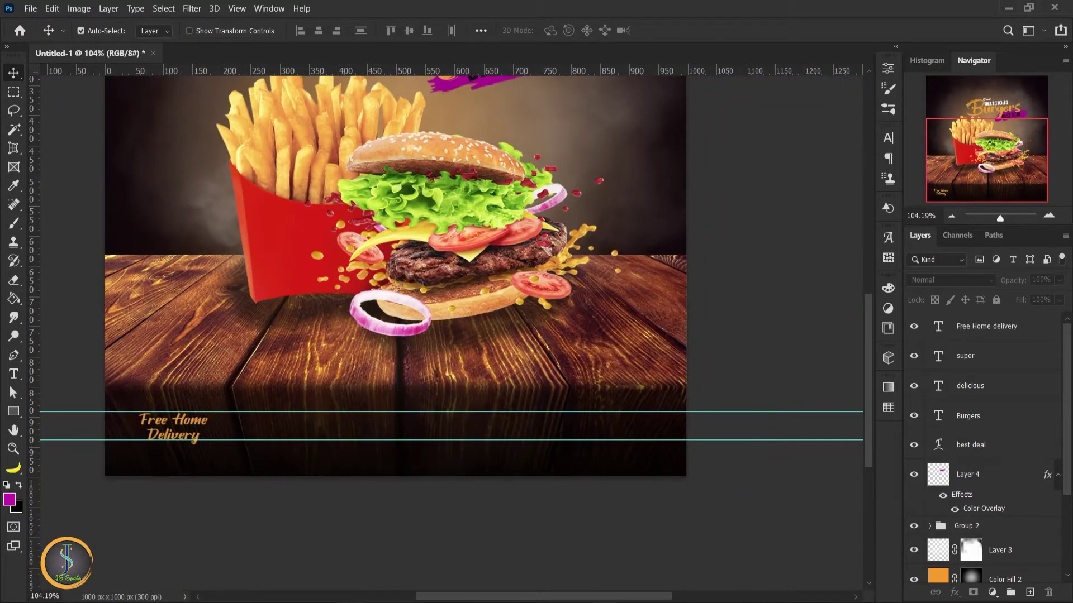
pyautogui.moveTo(194, 423); pyautogui.dragTo(653, 422)
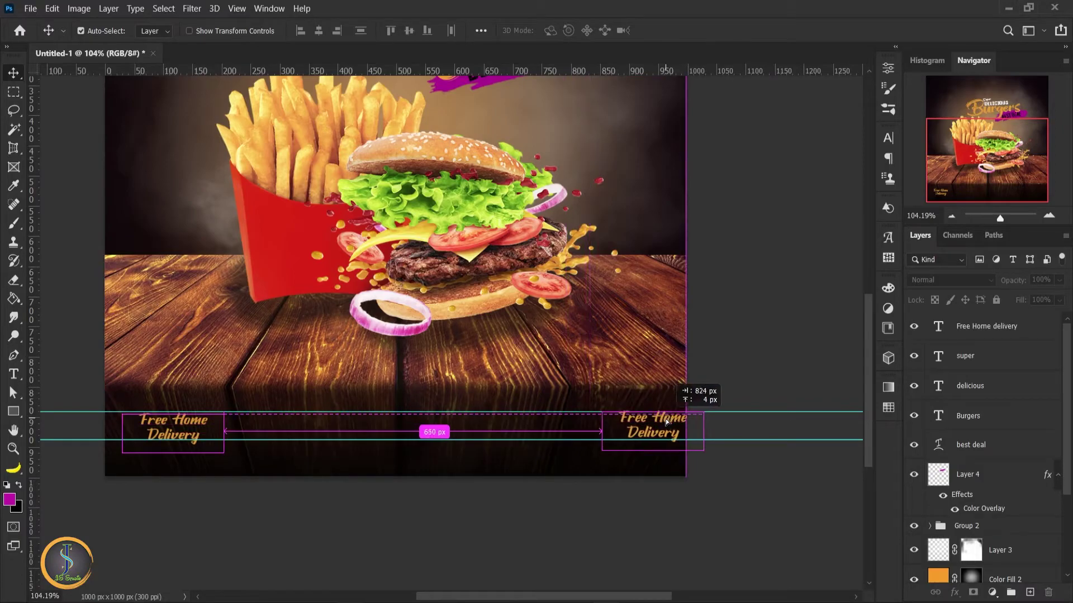
# - Replace the bottom-right copy's text with 'Call Now'
pyautogui.press('t')
pyautogui.click(618, 420)
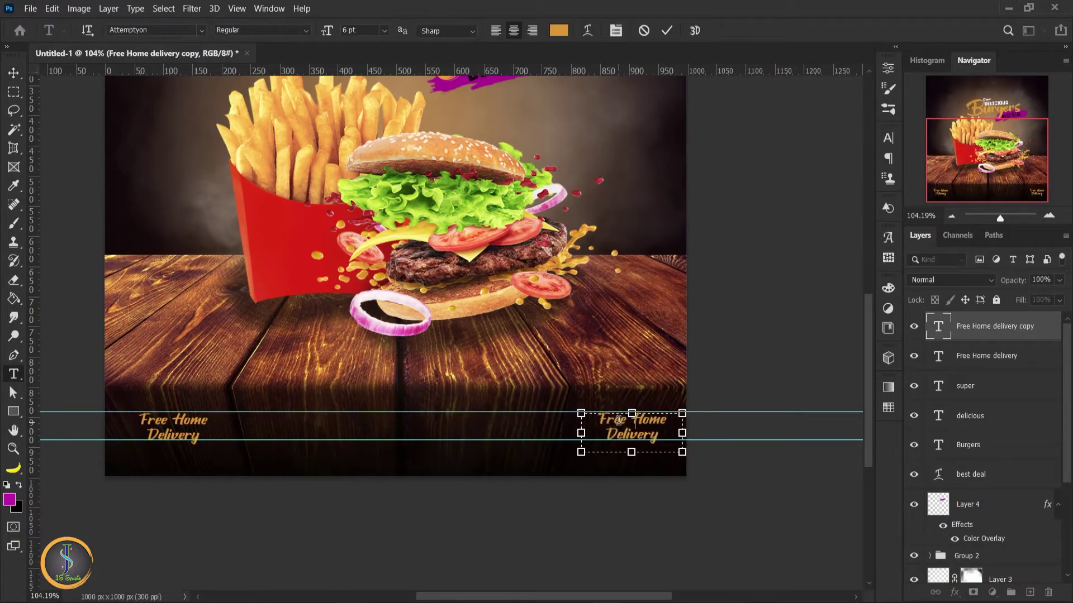
pyautogui.hotkey('ctrl', 'a')
pyautogui.press('BackSpace')
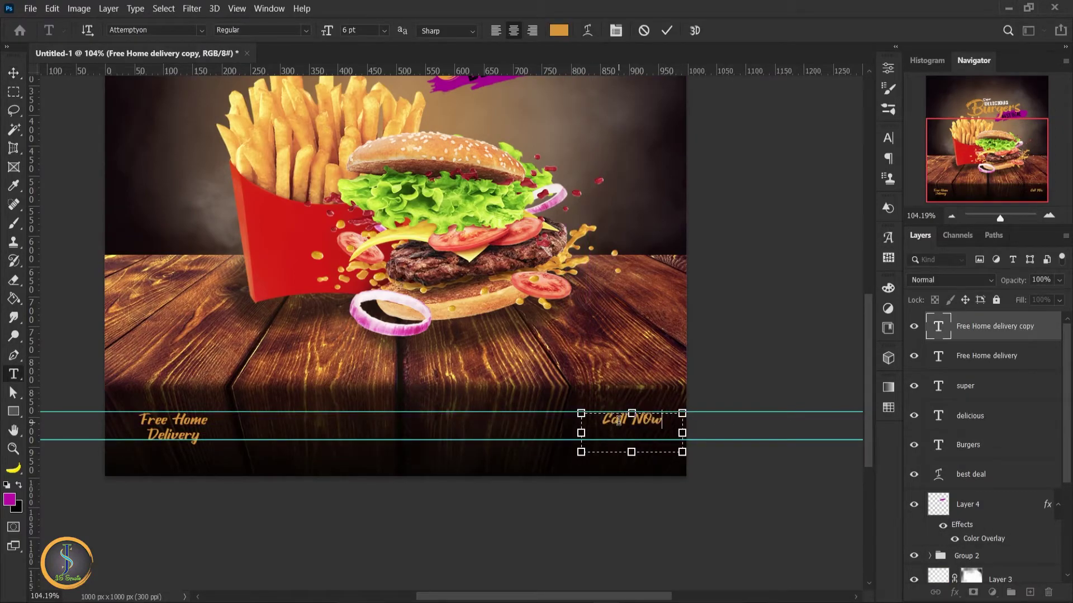
pyautogui.click(666, 30)
pyautogui.press('v')
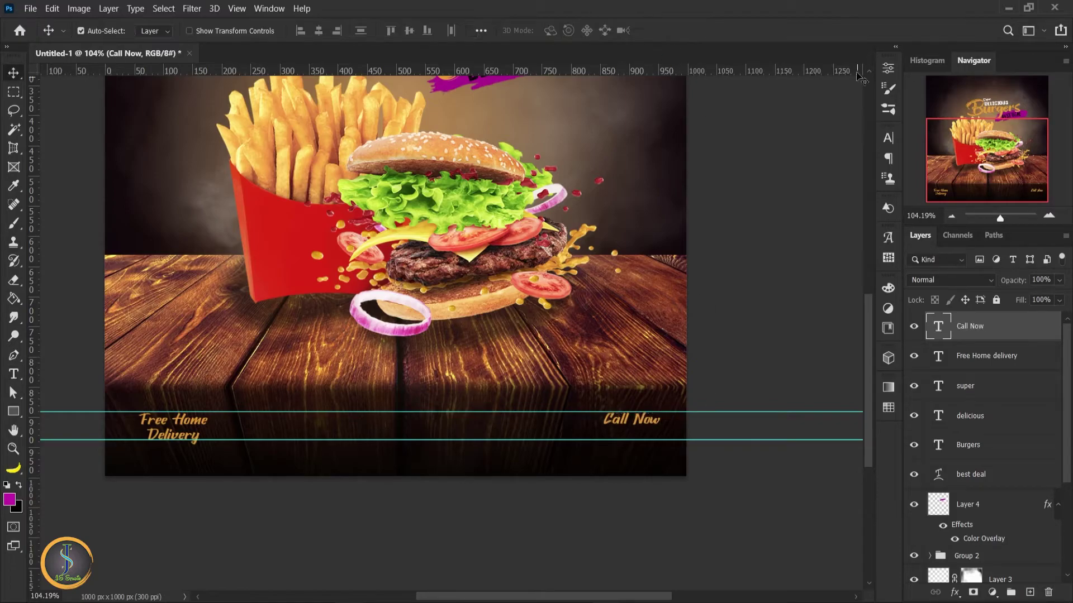
# - Enlarge Call Now to 11 pt
pyautogui.click(888, 138)
pyautogui.click(788, 175)
pyautogui.click(765, 228)
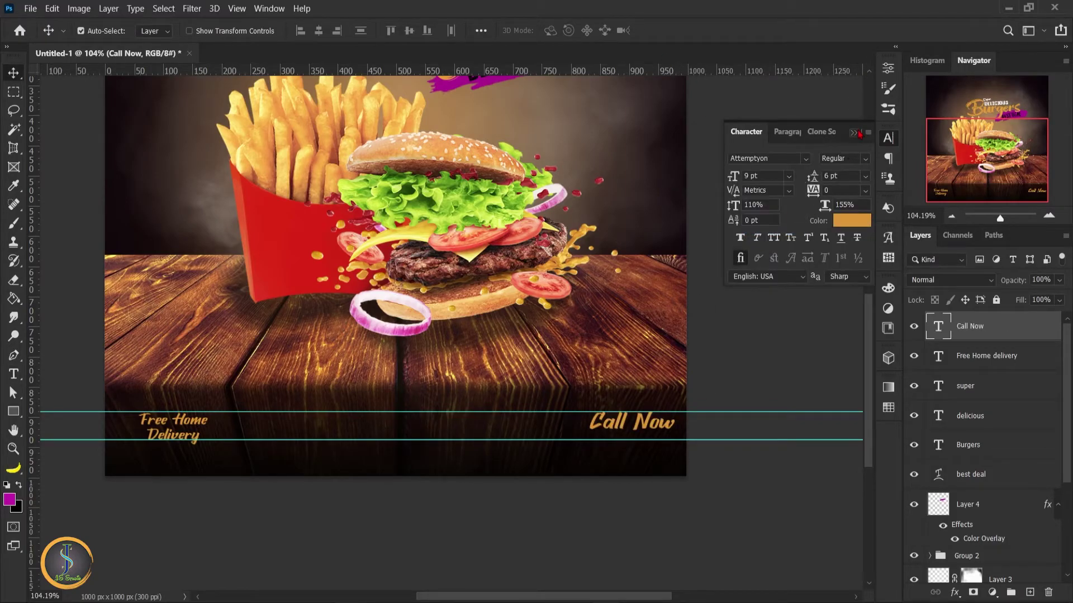
pyautogui.click(853, 133)
pyautogui.click(887, 138)
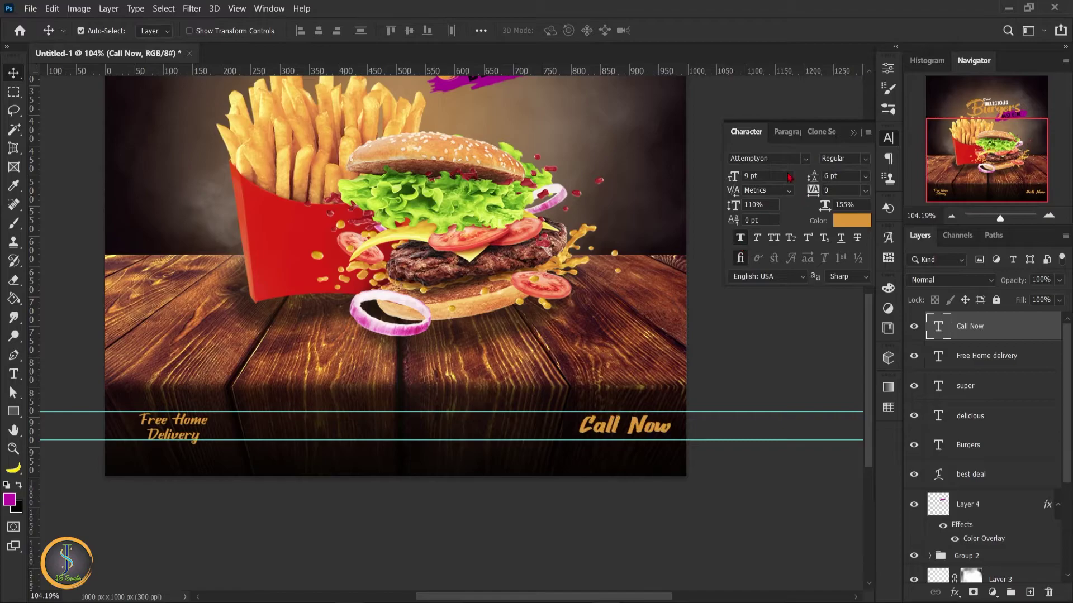
pyautogui.write('11')
pyautogui.press('Return')
# - Widen the Call Now text box leftward and step its font size down twice
pyautogui.doubleClick(614, 427)
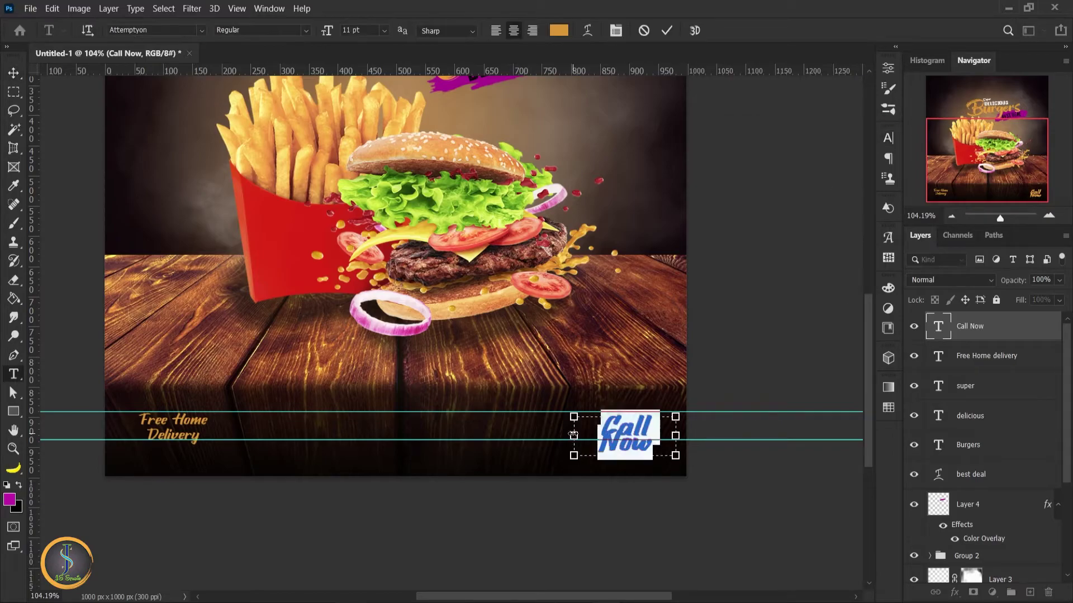
pyautogui.moveTo(575, 436); pyautogui.dragTo(540, 433)
pyautogui.click(667, 30)
pyautogui.press('v')
pyautogui.click(887, 138)
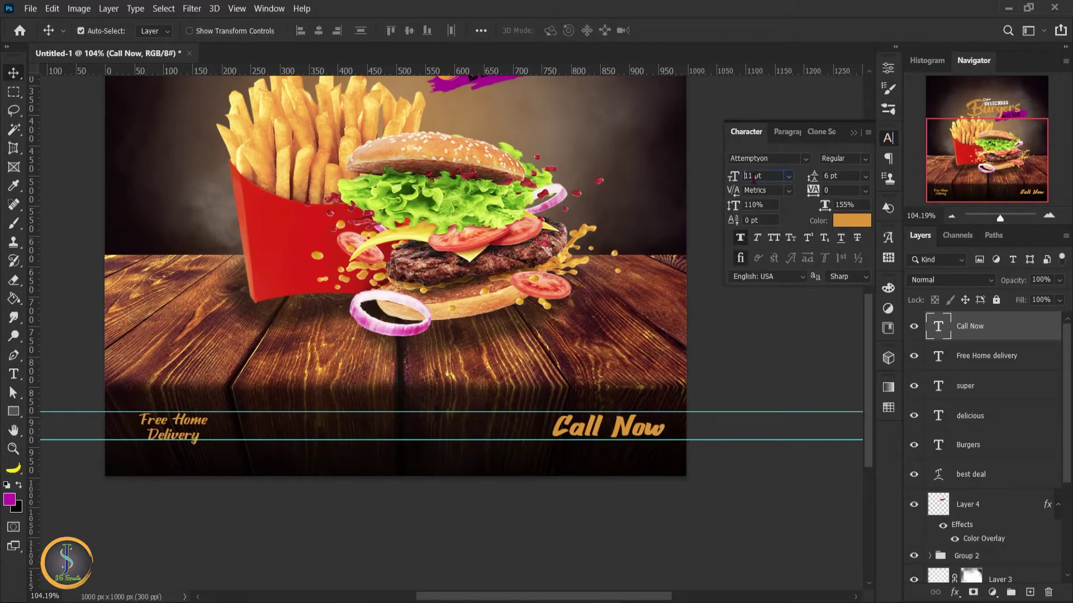
pyautogui.press('Down')
pyautogui.press('Down')
pyautogui.click(853, 132)
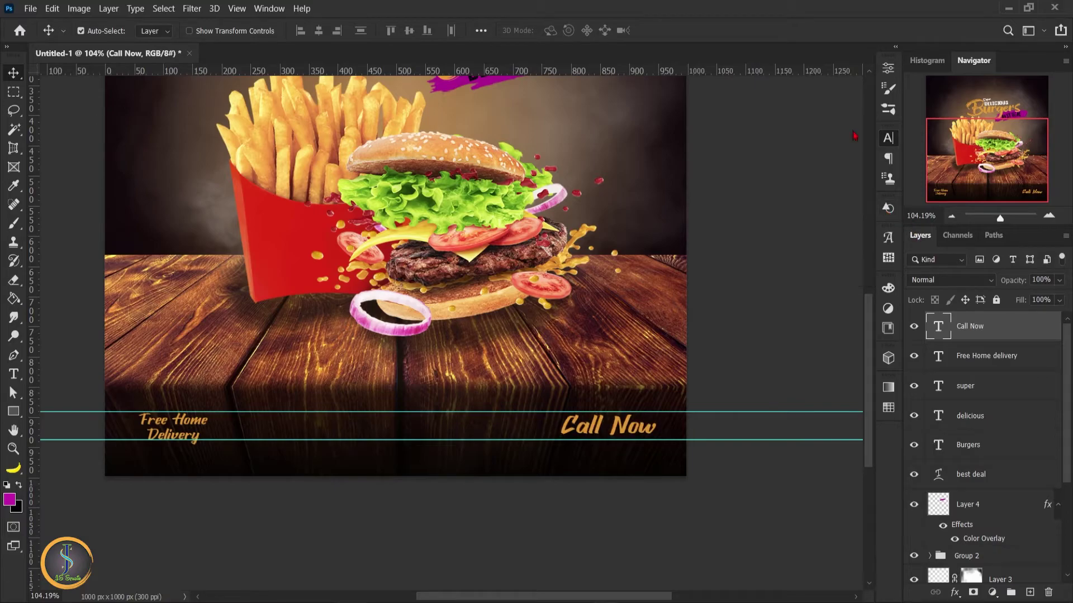
pyautogui.press('Down')
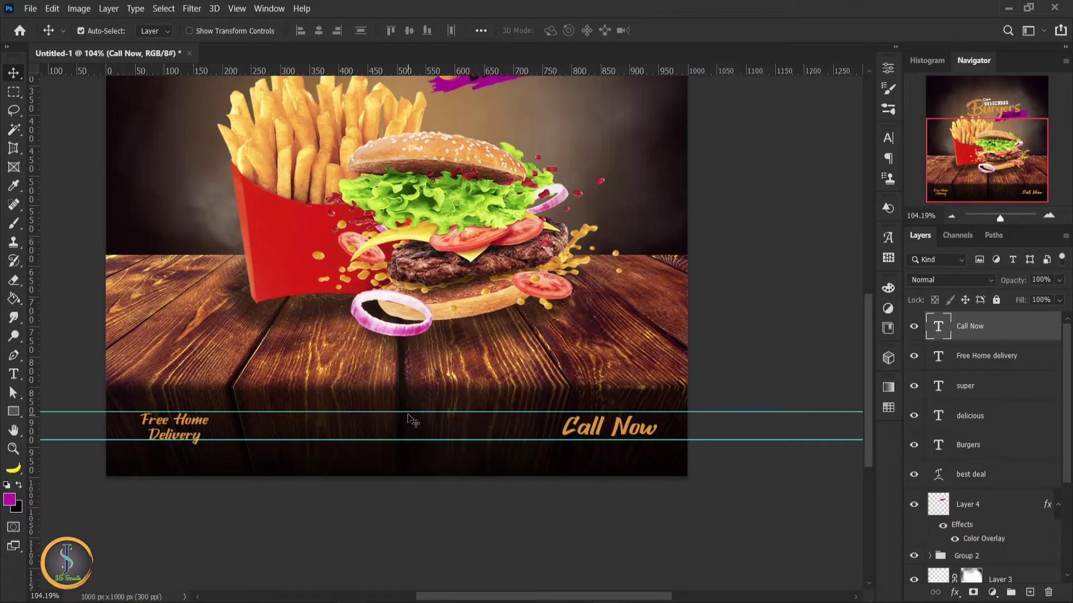
# - Duplicate Call Now to the bottom centre and retype it as the phone number
pyautogui.moveTo(573, 436); pyautogui.dragTo(400, 436)
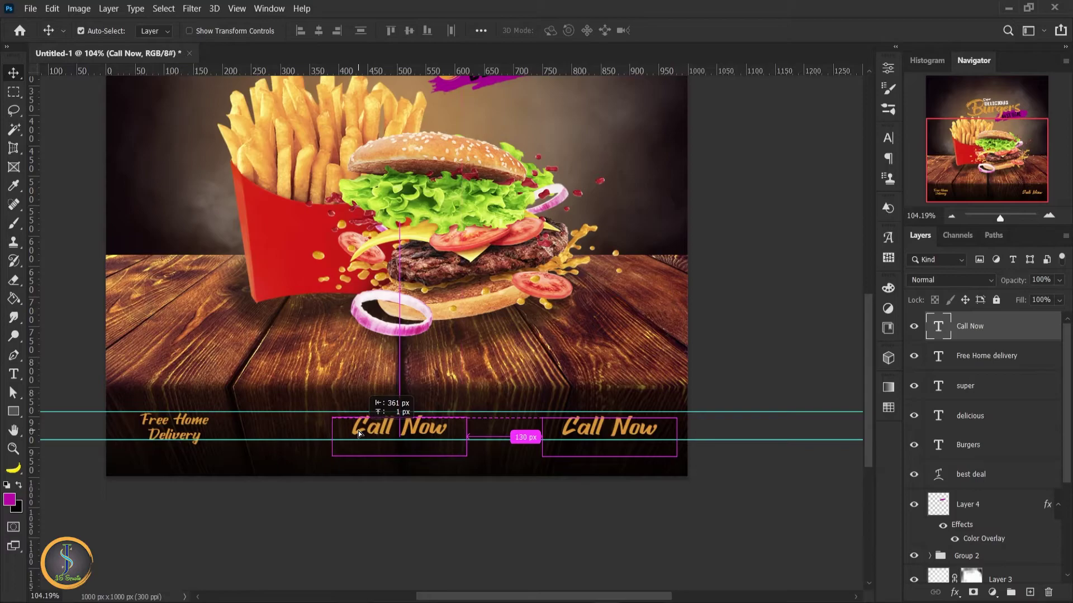
pyautogui.doubleClick(400, 424)
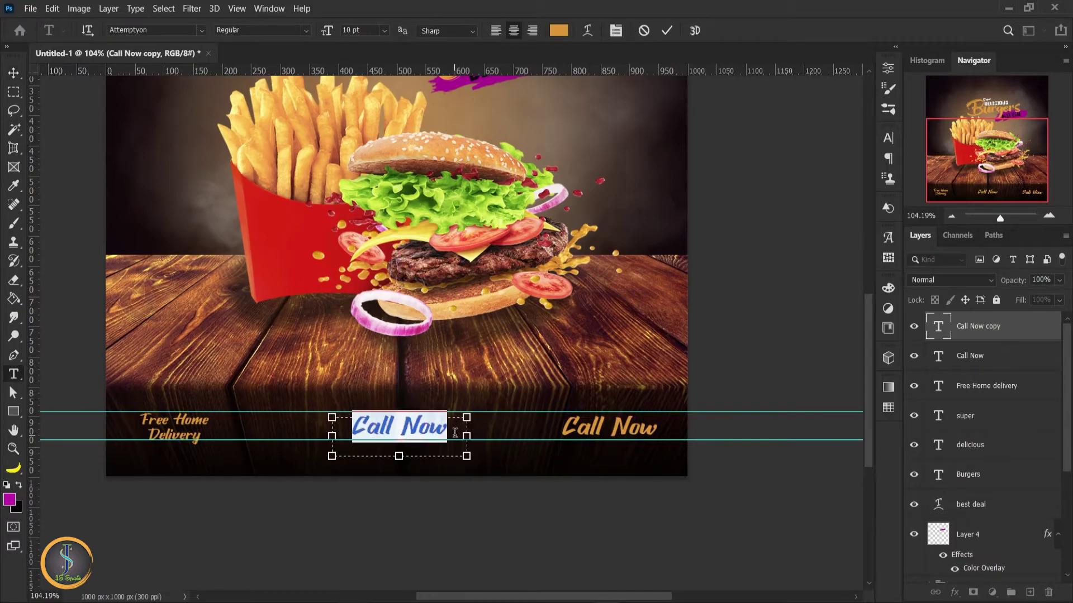
pyautogui.write('+91 222-')
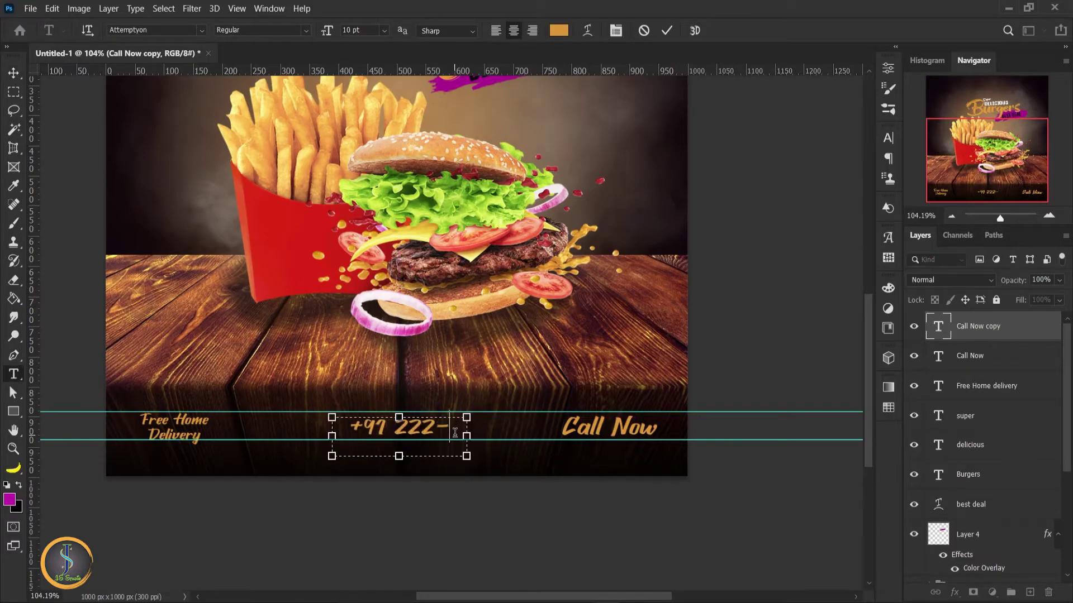
pyautogui.write('555-4')
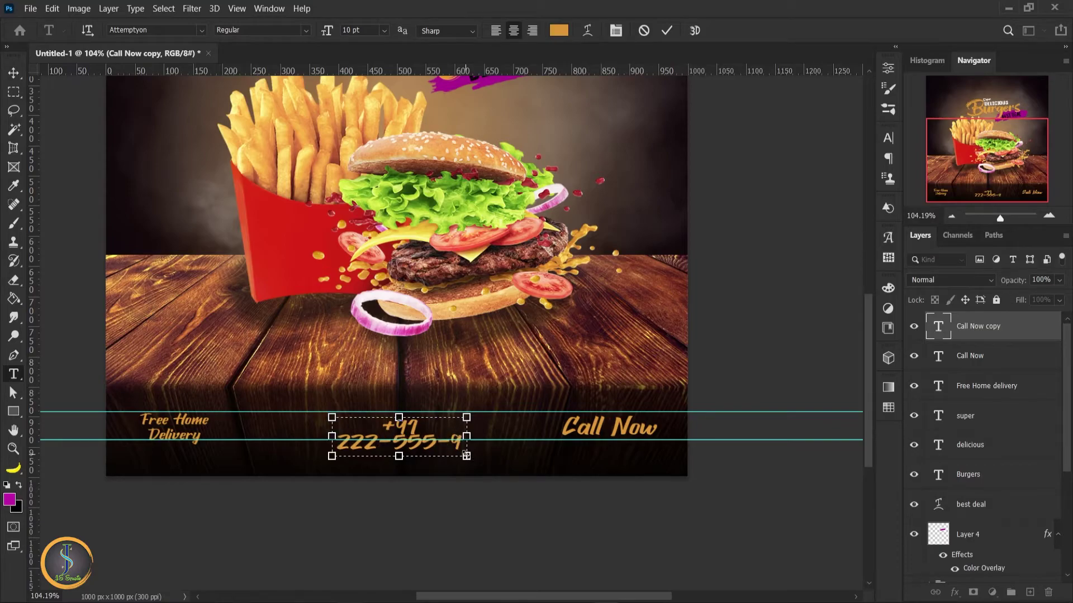
pyautogui.hotkey('ctrl', 'a')
# - Set the phone number to 6 pt Badcats with 130% horizontal scale
pyautogui.click(887, 138)
pyautogui.click(789, 175)
pyautogui.click(765, 185)
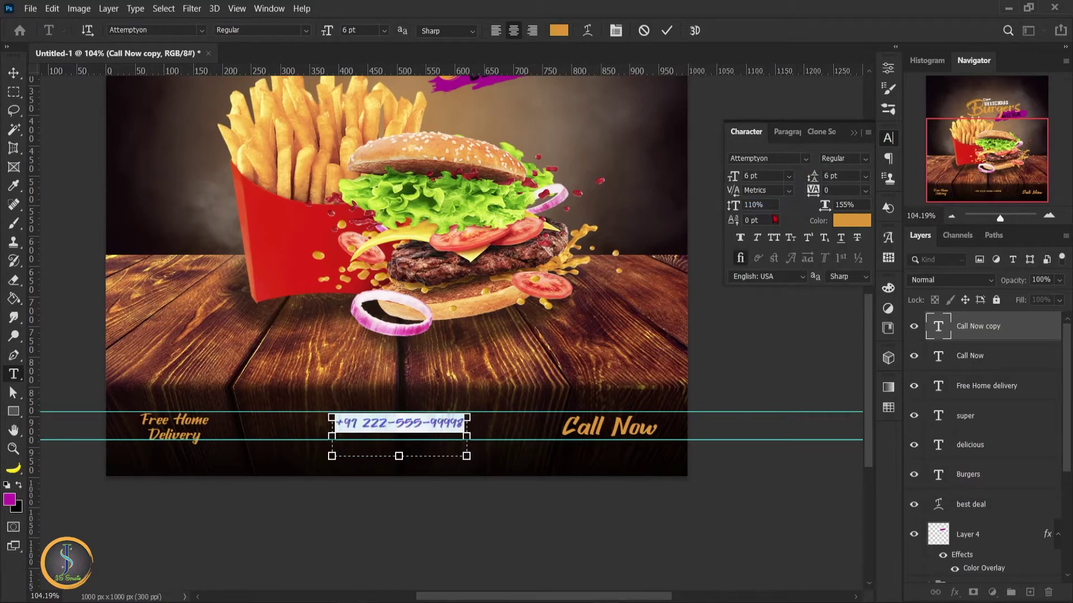
pyautogui.click(805, 158)
pyautogui.click(776, 187)
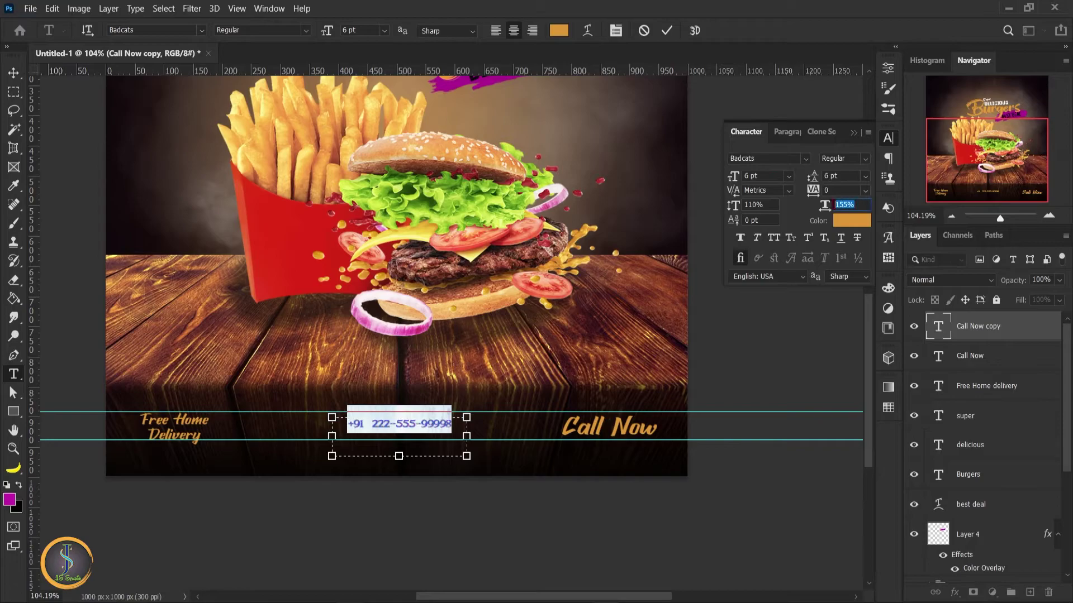
pyautogui.click(849, 205)
pyautogui.write('130')
pyautogui.press('Return')
# - Stretch the phone number to 139% width and delete its trailing digits
pyautogui.click(666, 30)
pyautogui.press('v')
pyautogui.scroll(5, 457, 425)
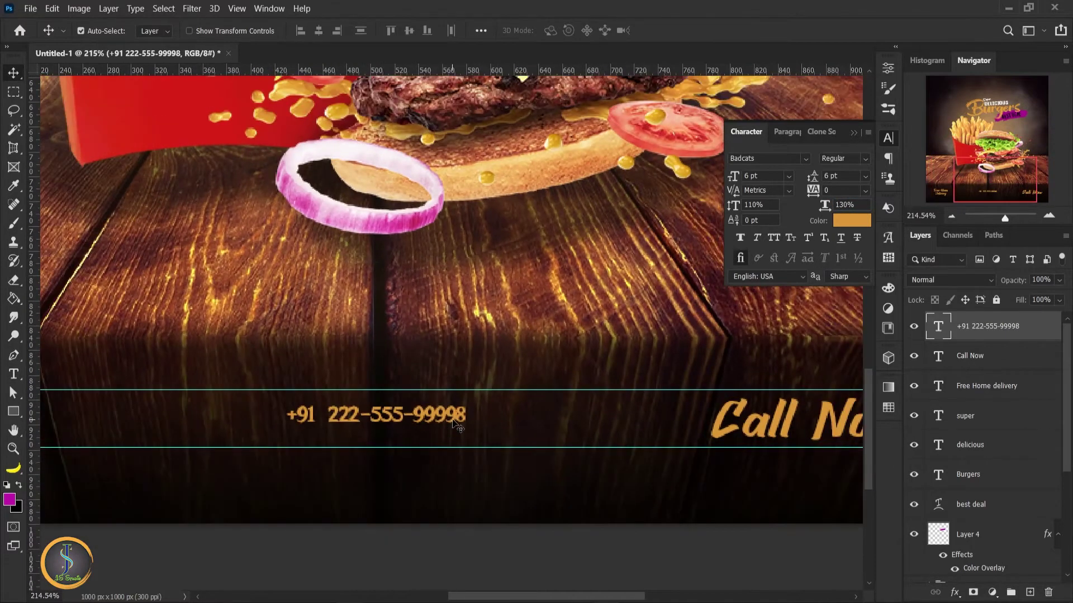
pyautogui.moveTo(826, 208); pyautogui.dragTo(832, 208)
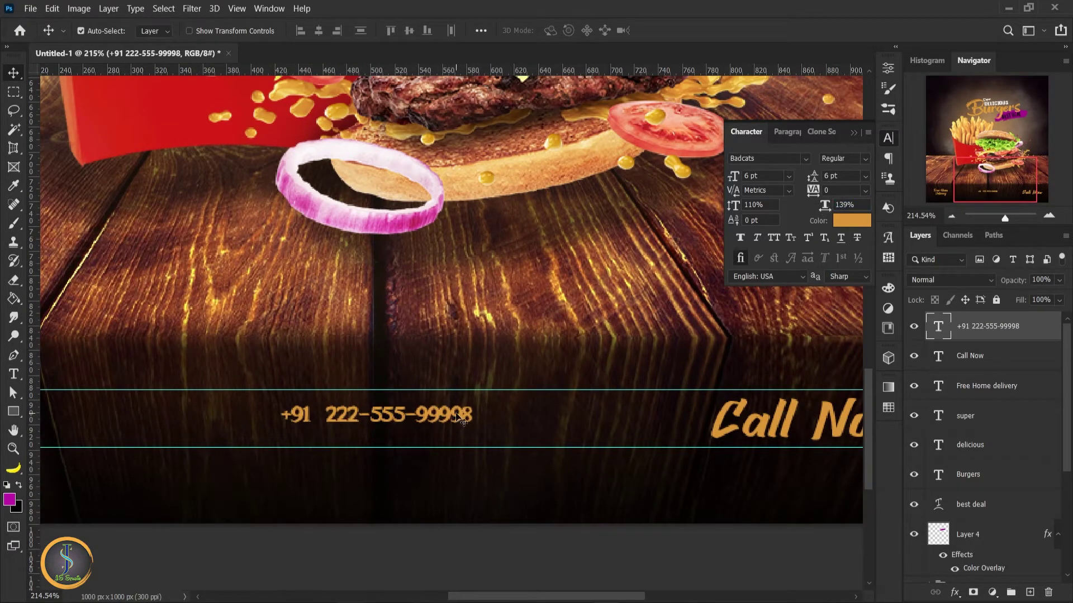
pyautogui.doubleClick(457, 418)
pyautogui.press('BackSpace')
pyautogui.press('BackSpace')
pyautogui.hotkey('ctrl', 'Return')
pyautogui.doubleClick(483, 427)
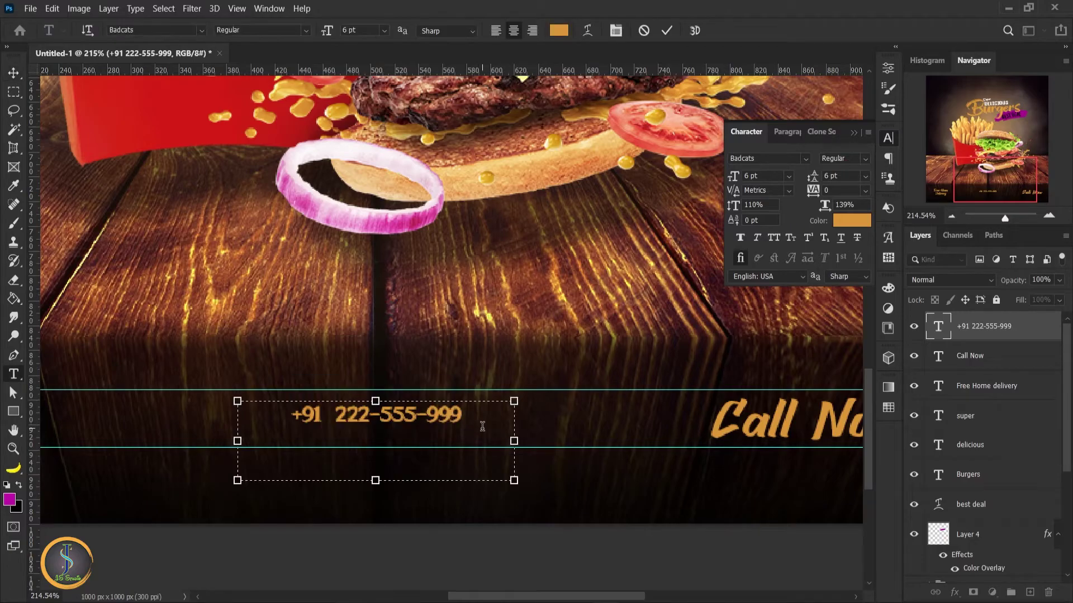
pyautogui.press('Return')
pyautogui.click(805, 158)
pyautogui.click(765, 190)
pyautogui.write('www.')
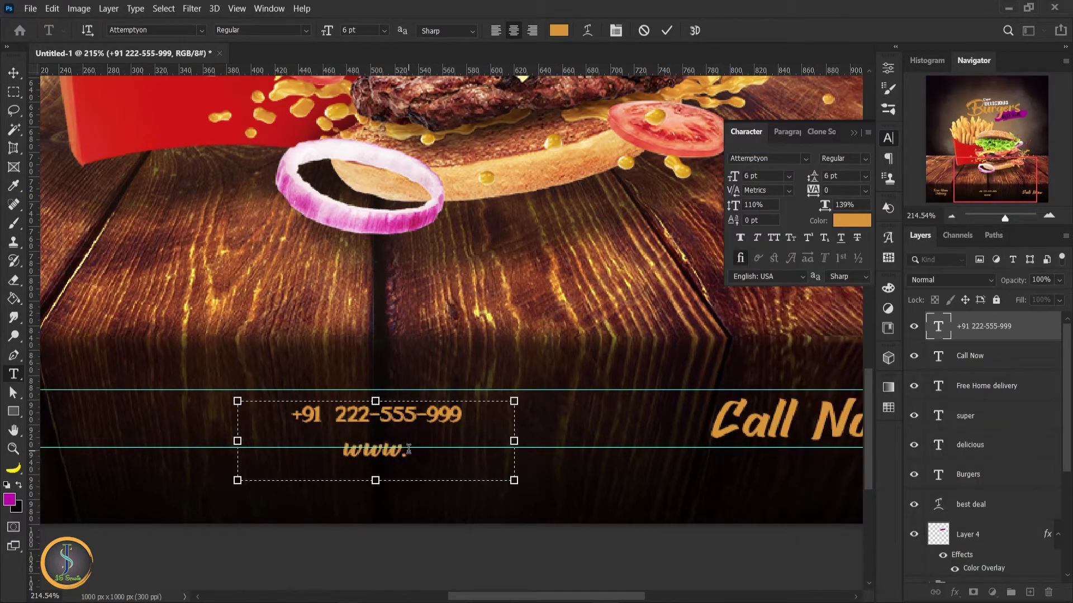
pyautogui.write('Yo')
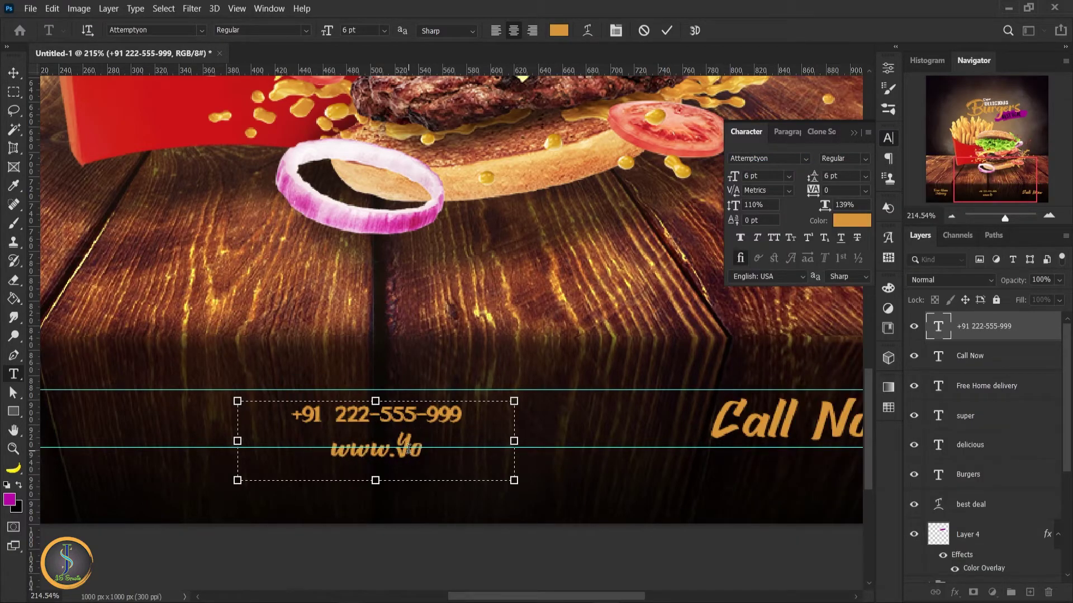
pyautogui.press('BackSpace')
pyautogui.press('BackSpace')
pyautogui.write('yoursi')
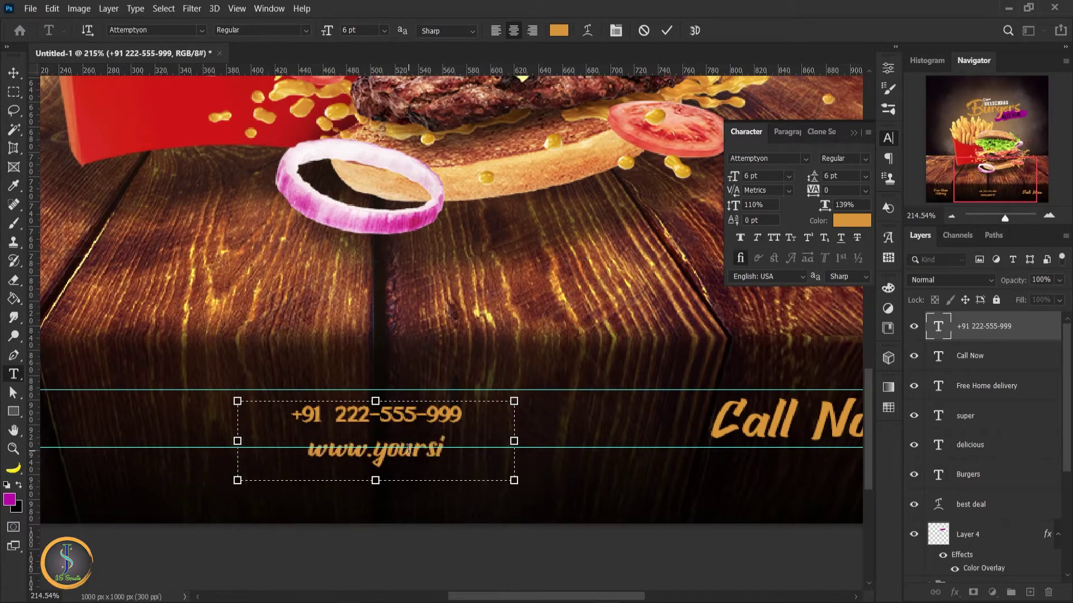
pyautogui.write('te.com')
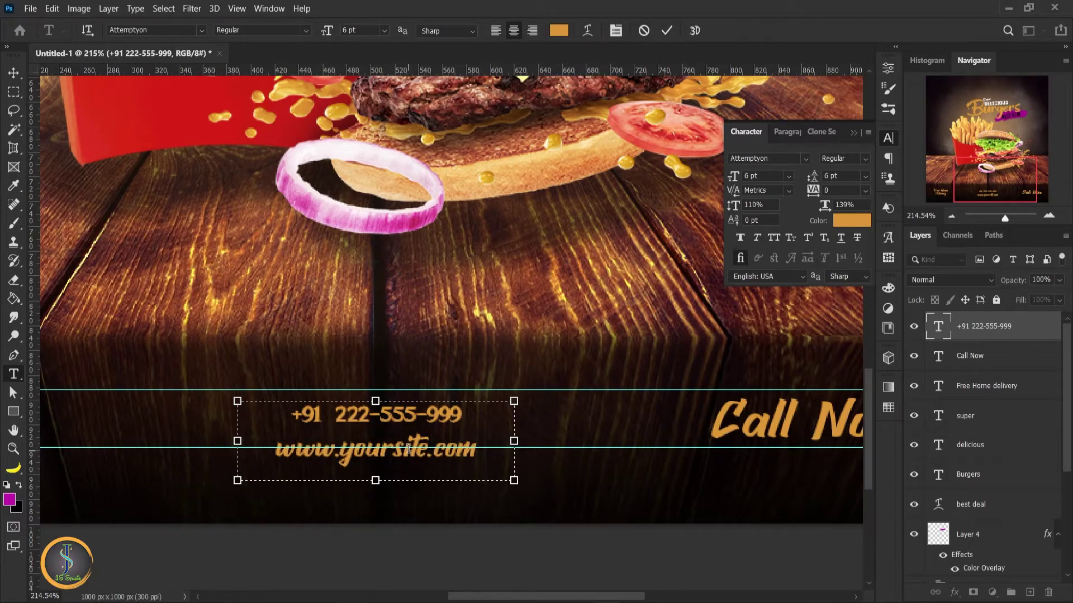
pyautogui.hotkey('ctrl', 'Return')
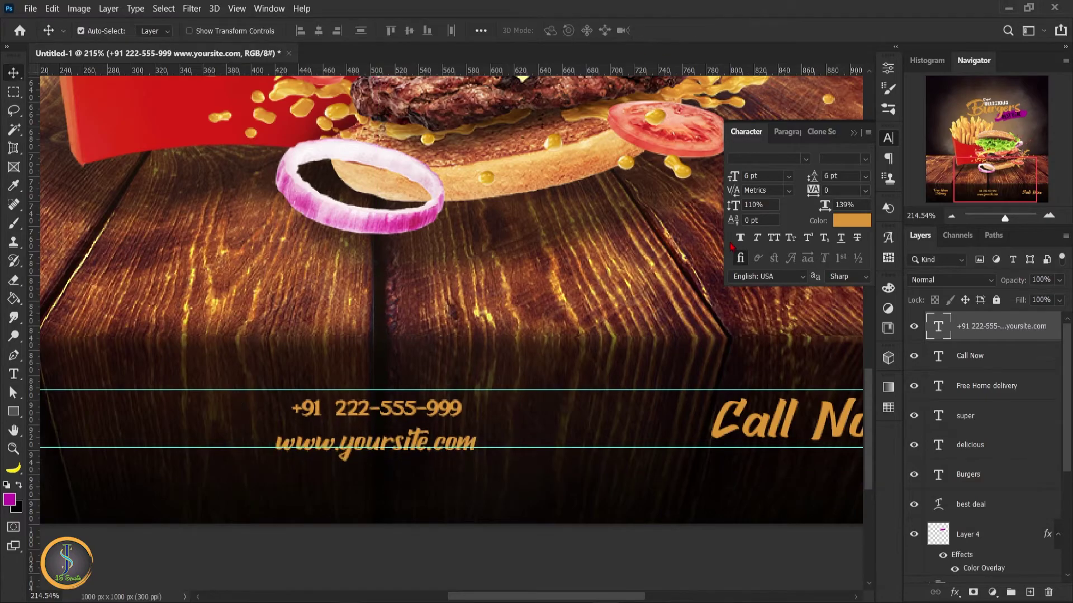
pyautogui.moveTo(374, 483); pyautogui.dragTo(370, 474)
pyautogui.click(369, 439)
pyautogui.hotkey('ctrl', 'a')
pyautogui.click(559, 30)
pyautogui.click(981, 143)
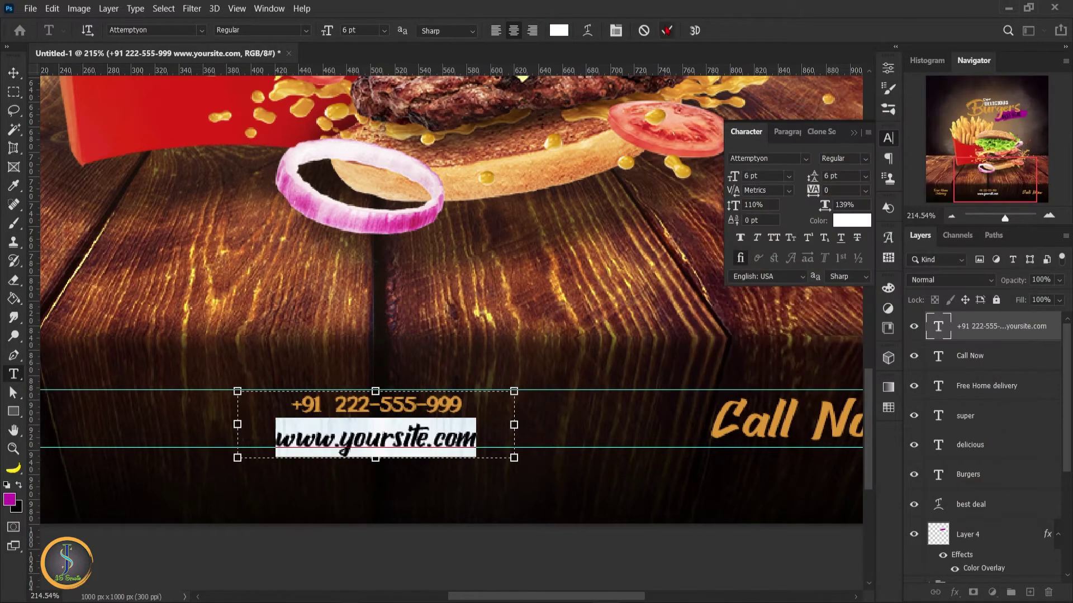
pyautogui.click(14, 72)
pyautogui.hotkey('ctrl', '0')
pyautogui.hotkey('ctrl', '-')
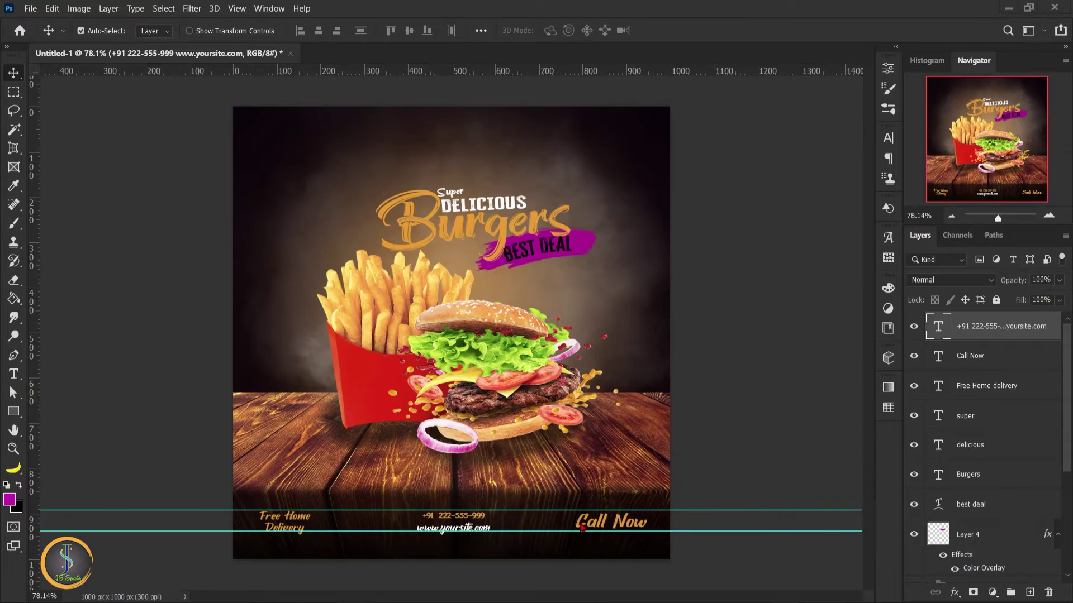
pyautogui.moveTo(603, 530)
pyautogui.mouseDown()
pyautogui.moveTo(255, 111)
pyautogui.moveTo(602, 529)
pyautogui.moveTo(266, 131)
pyautogui.mouseUp()
# - Retype the copied Call Now text as YOUR BRAND in the Cheddar Gothic Rough font
pyautogui.doubleClick(310, 131)
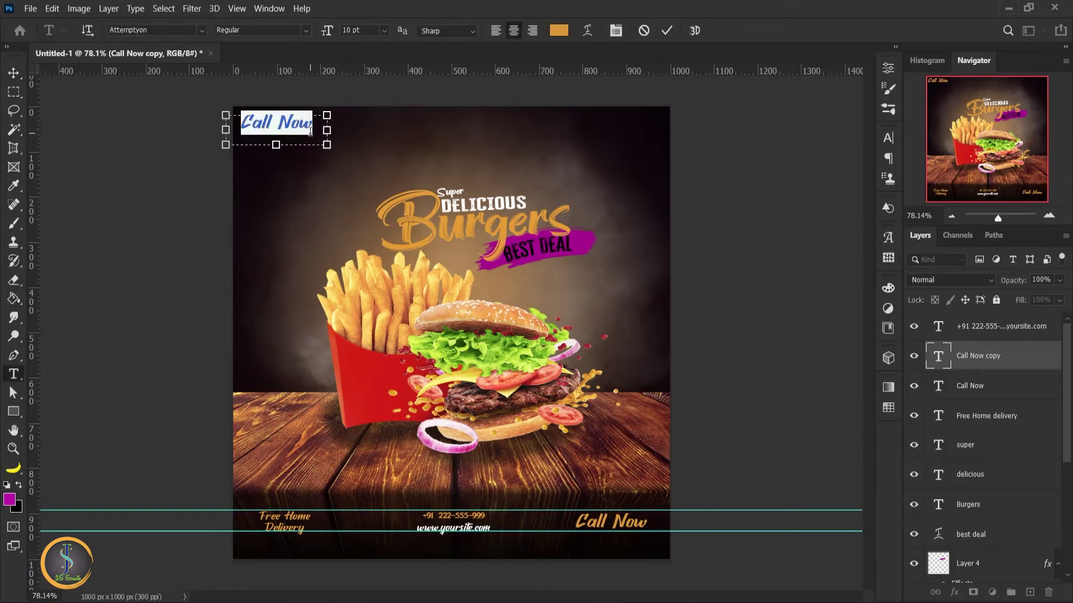
pyautogui.write('yoy')
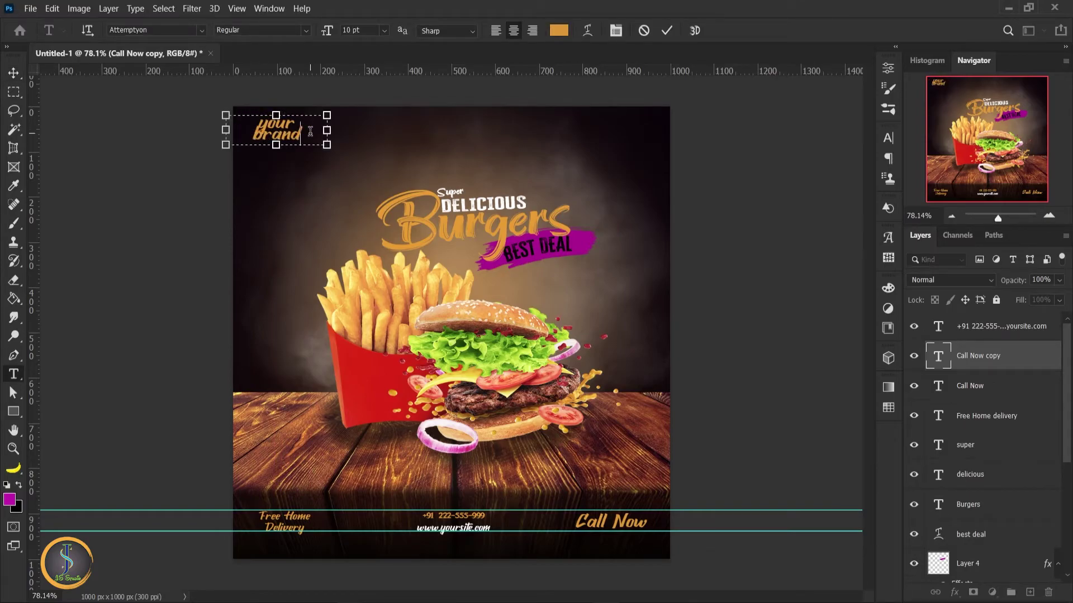
pyautogui.hotkey('ctrl', 'a')
pyautogui.click(616, 30)
pyautogui.click(805, 158)
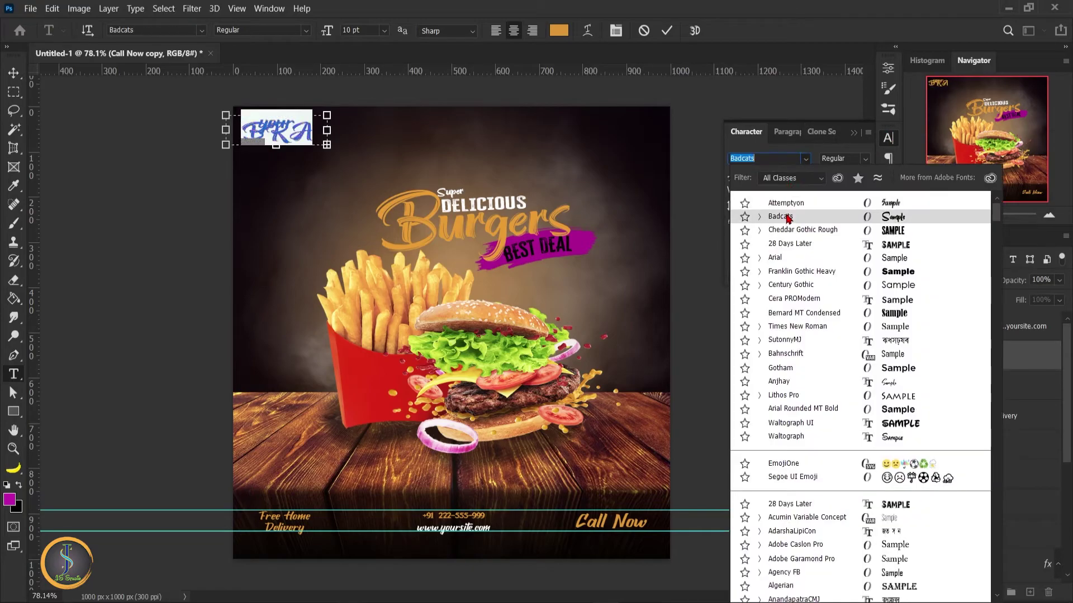
pyautogui.press('Down')
pyautogui.press('Down')
pyautogui.press('Down')
pyautogui.press('Up')
pyautogui.press('Up')
pyautogui.press('Up')
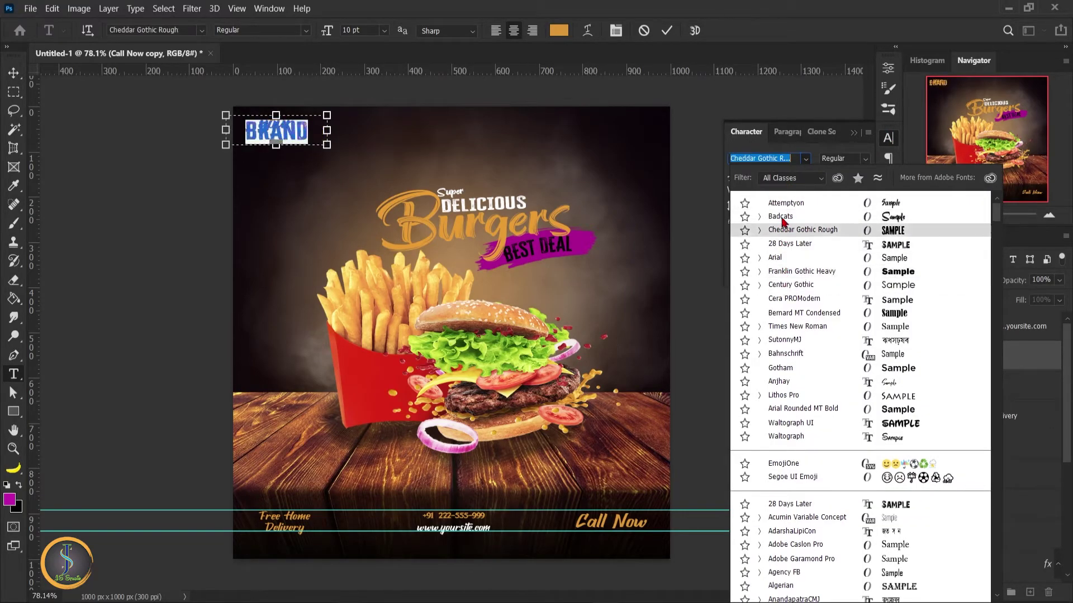
pyautogui.press('Up')
pyautogui.press('Up')
pyautogui.press('Return')
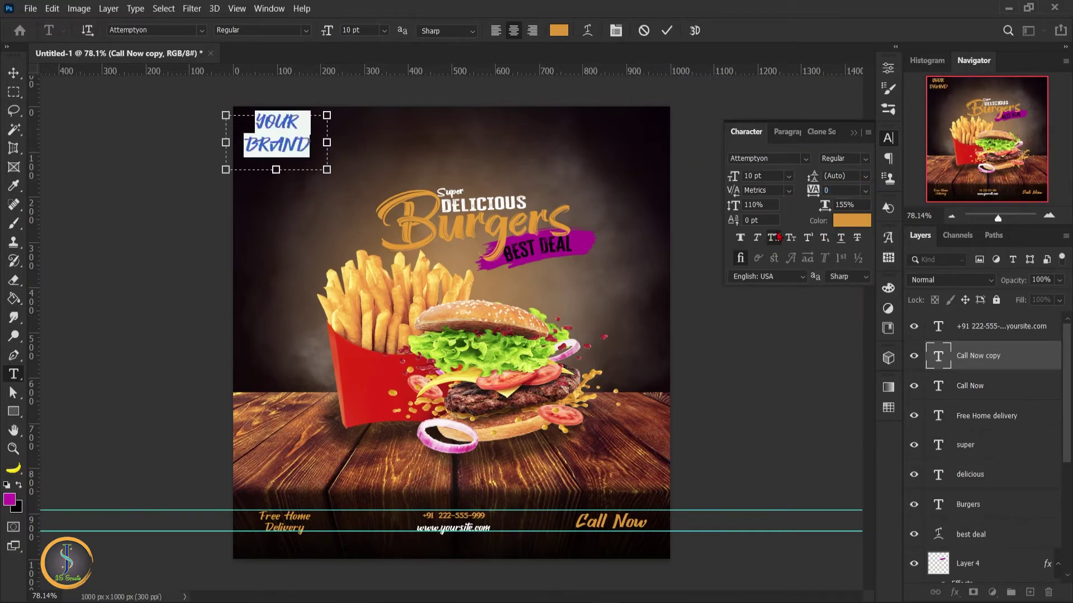
pyautogui.click(805, 158)
pyautogui.click(803, 229)
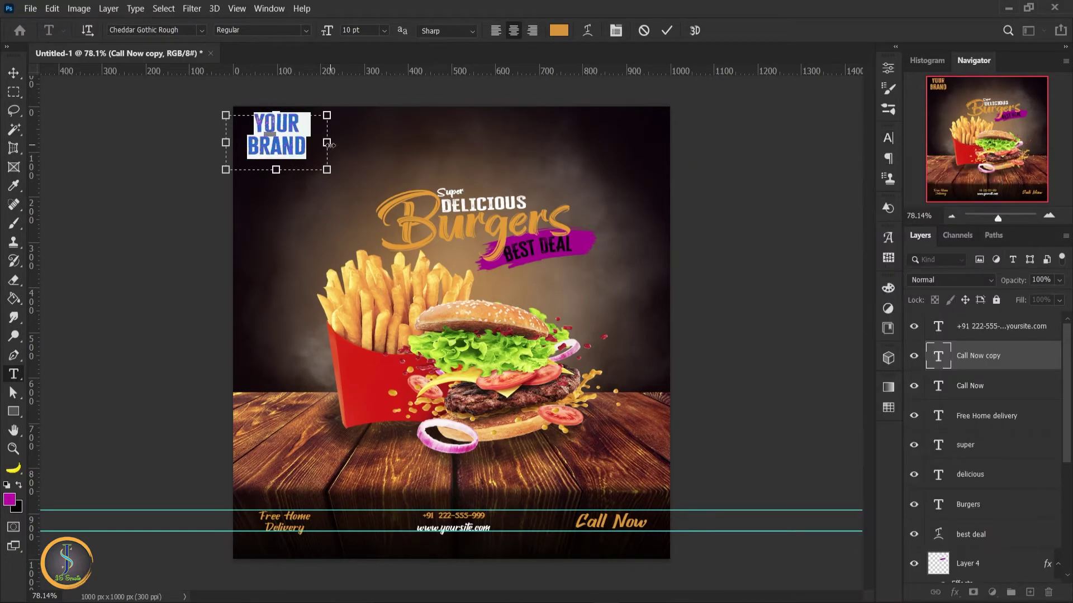
pyautogui.click(311, 137)
# - Stretch the word YOUR to 199% horizontal scale and shrink the label with Free Transform
pyautogui.click(884, 139)
pyautogui.click(845, 205)
pyautogui.write('199')
pyautogui.press('Return')
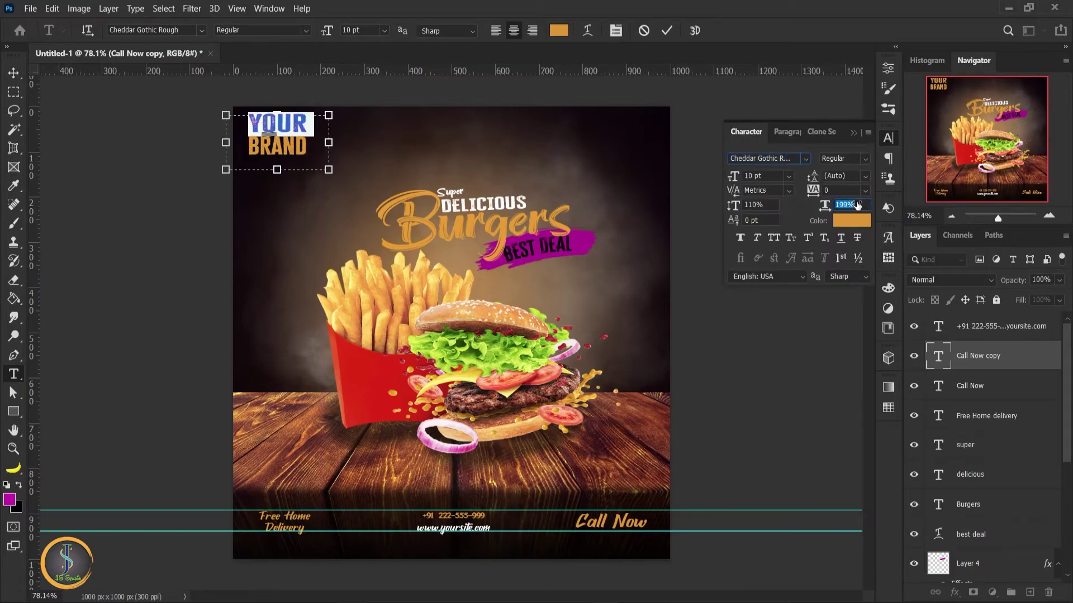
pyautogui.click(666, 30)
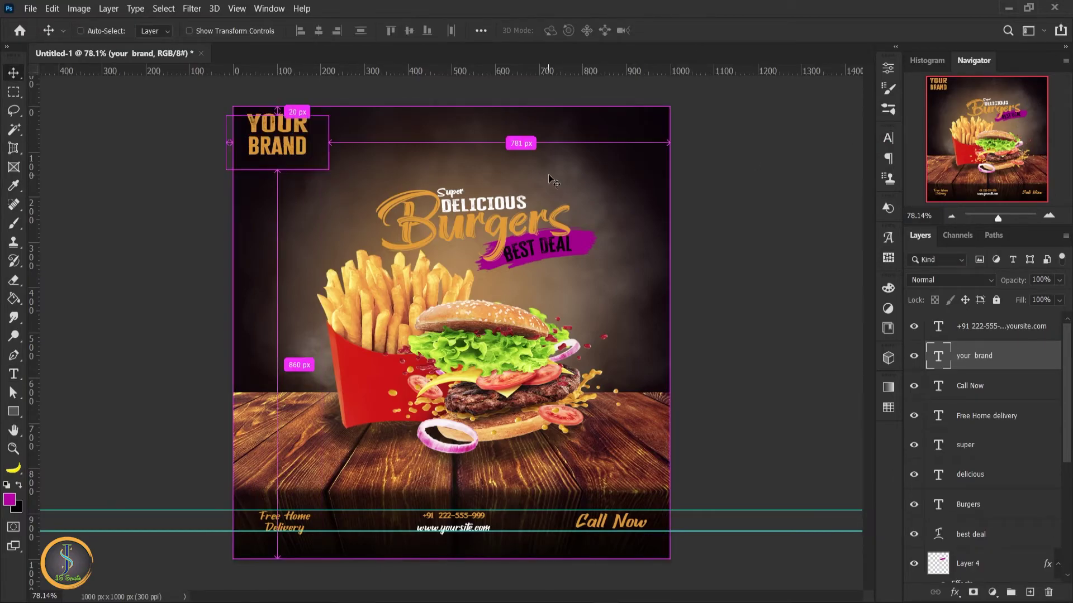
pyautogui.hotkey('ctrl', 't')
pyautogui.moveTo(328, 169); pyautogui.dragTo(310, 158)
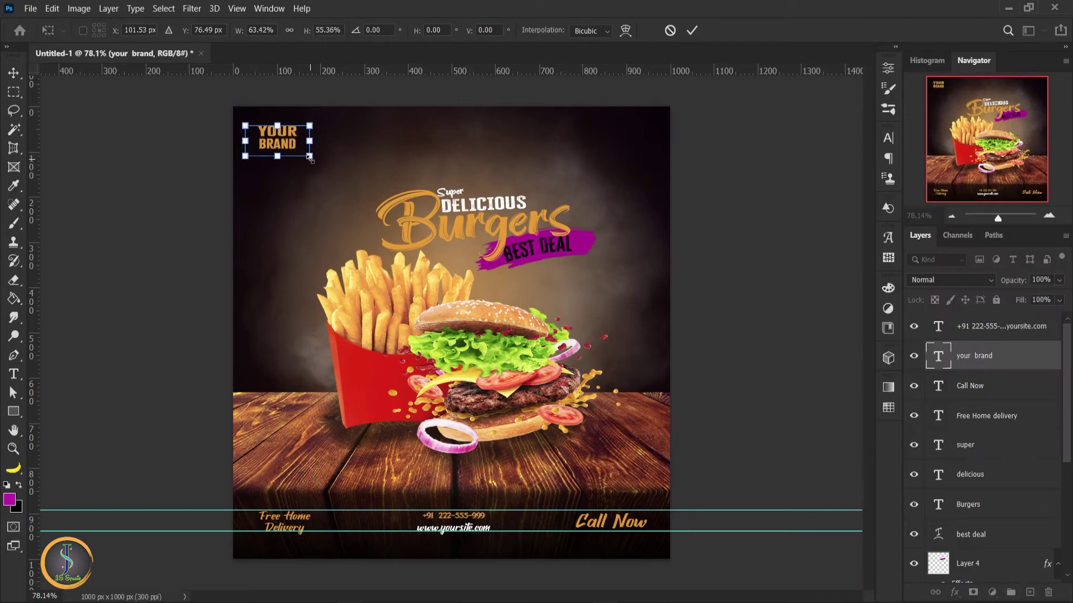
pyautogui.click(692, 31)
# - Place Sparkle Effect.psd as a linked file above the topmost text layer
pyautogui.scroll(-2, 665, 336)
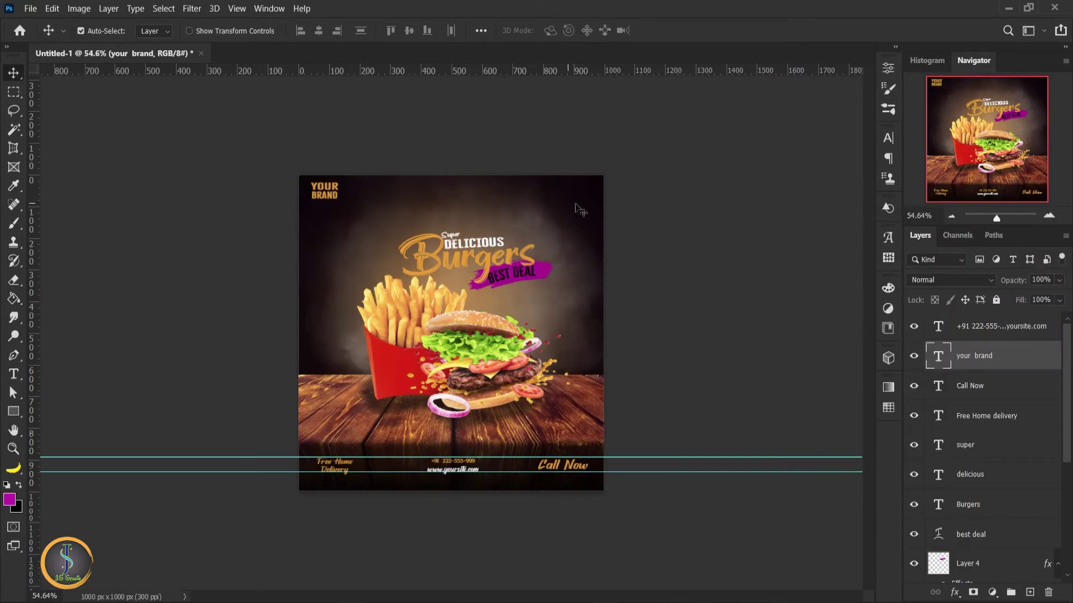
pyautogui.scroll(2, 665, 335)
pyautogui.scroll(-1, 665, 335)
pyautogui.scroll(-1, 665, 336)
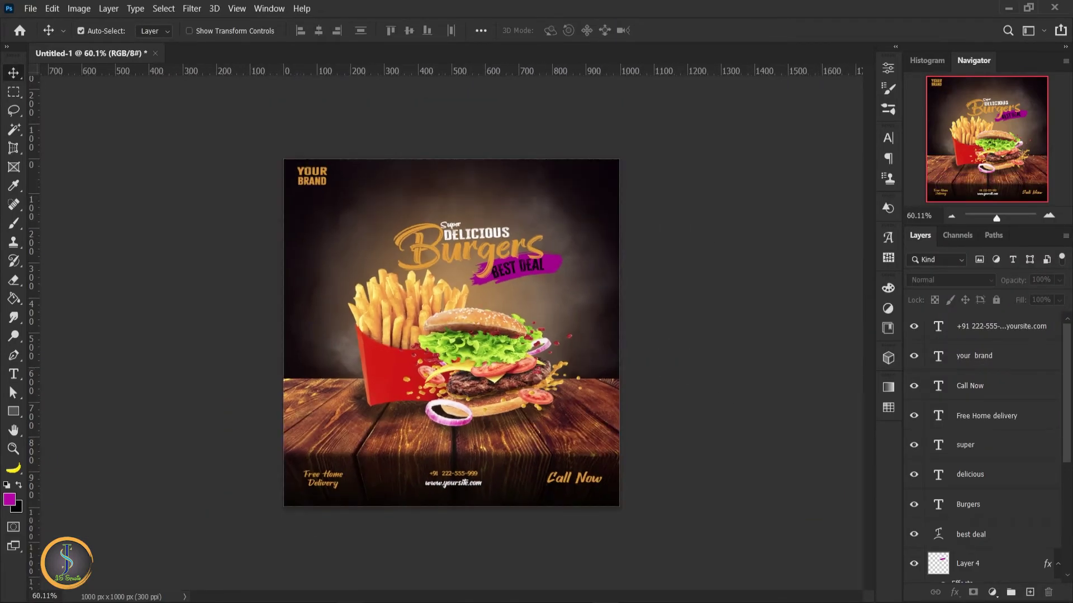
pyautogui.click(991, 328)
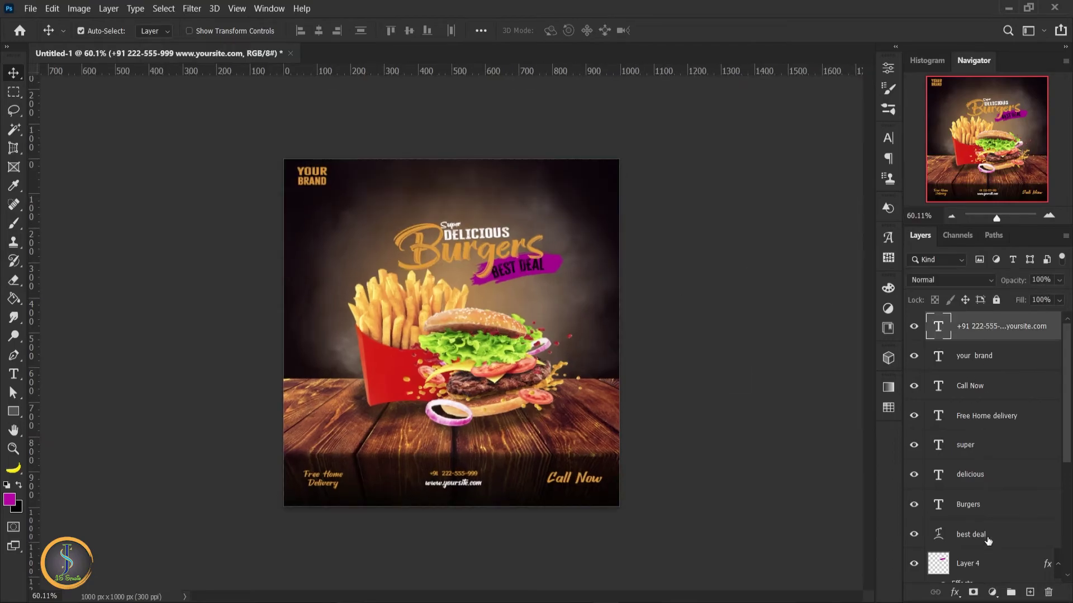
pyautogui.click(30, 9)
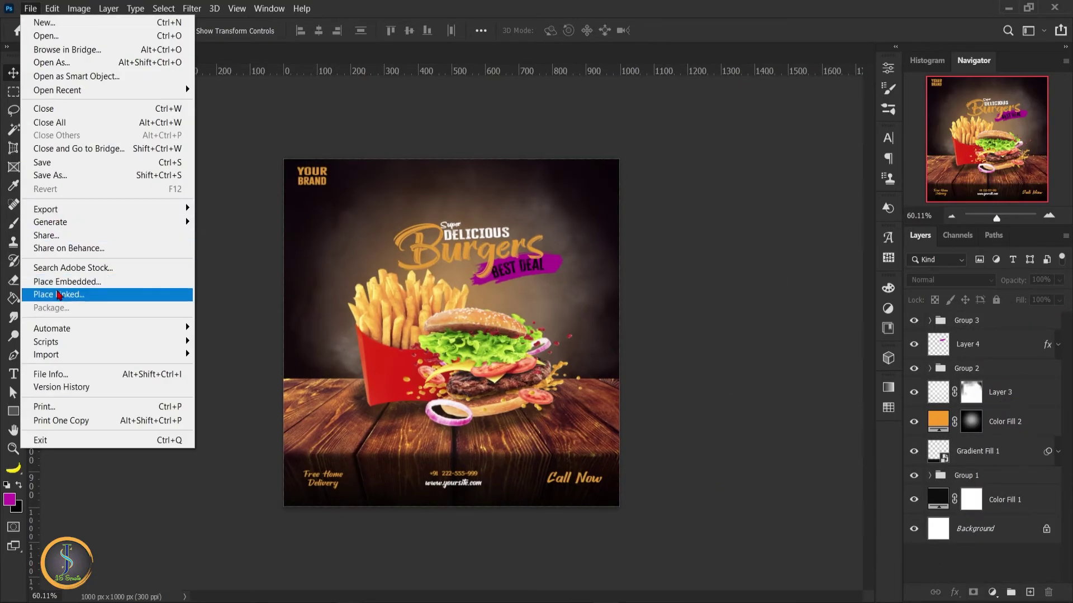
pyautogui.click(59, 295)
pyautogui.click(532, 120)
pyautogui.click(486, 347)
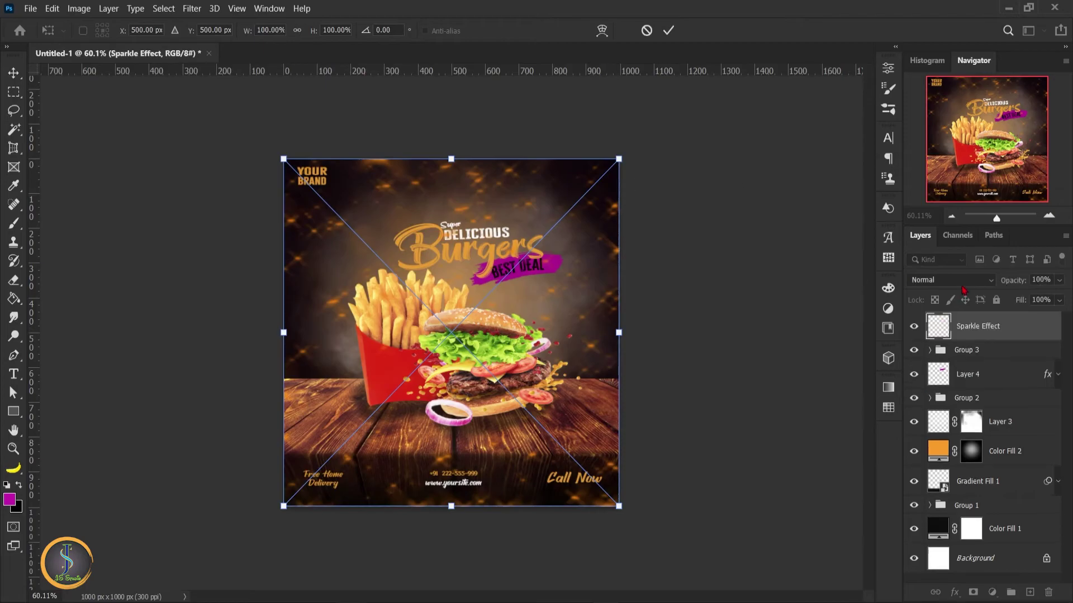
# - Blend the sparkles in Screen mode at 81% opacity, commit, and add a layer mask
pyautogui.click(950, 280)
pyautogui.click(933, 360)
pyautogui.press('4')
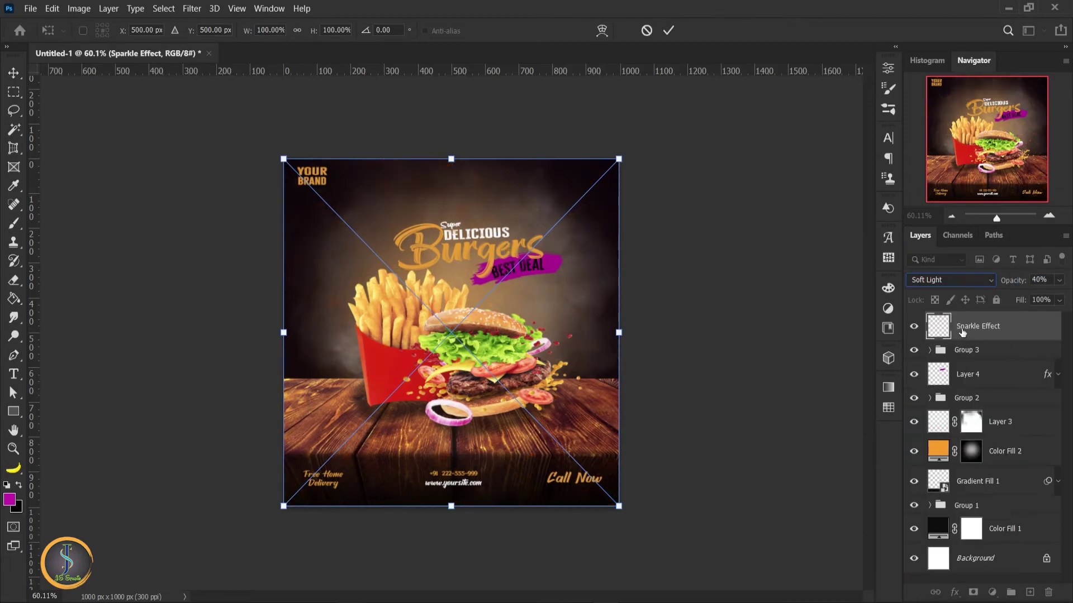
pyautogui.click(949, 280)
pyautogui.click(930, 361)
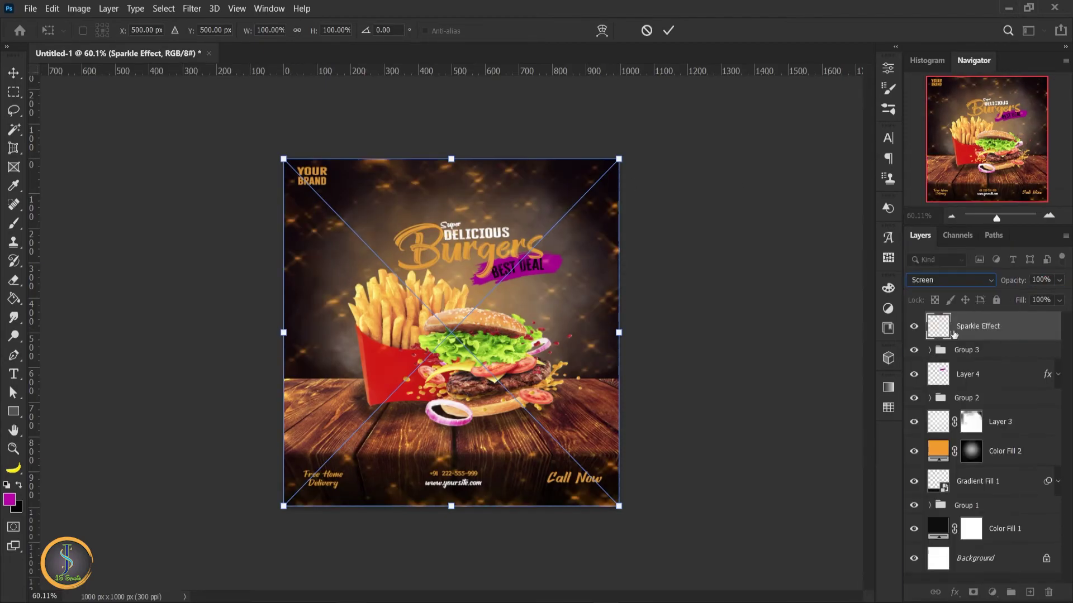
pyautogui.click(667, 31)
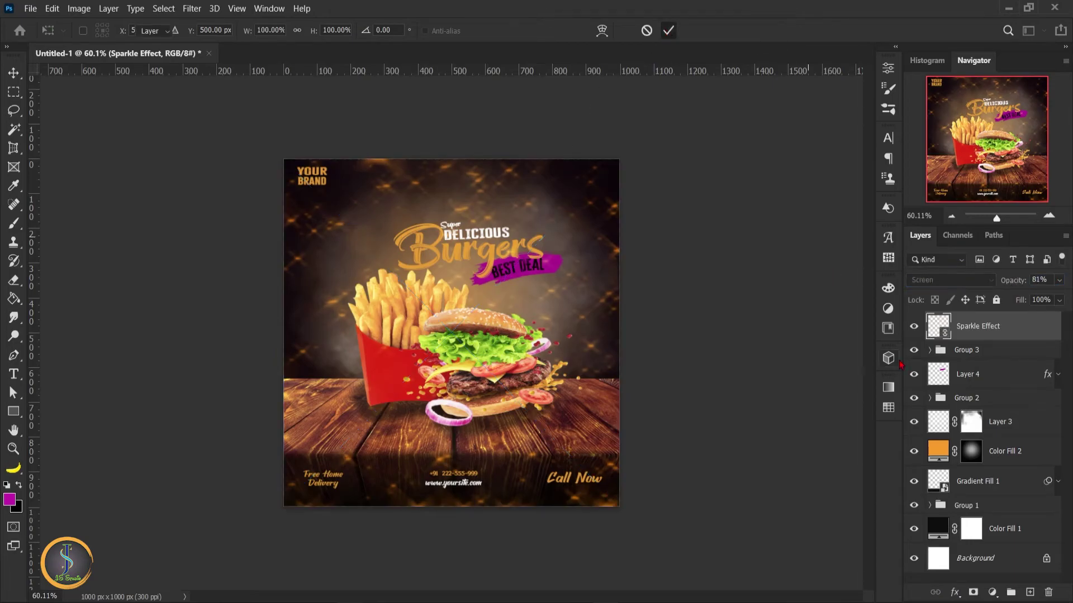
pyautogui.click(972, 592)
# - Paint the sparkle mask black at 85 over the centre, then white toward the lower right
pyautogui.press('b')
pyautogui.rightClick(419, 207)
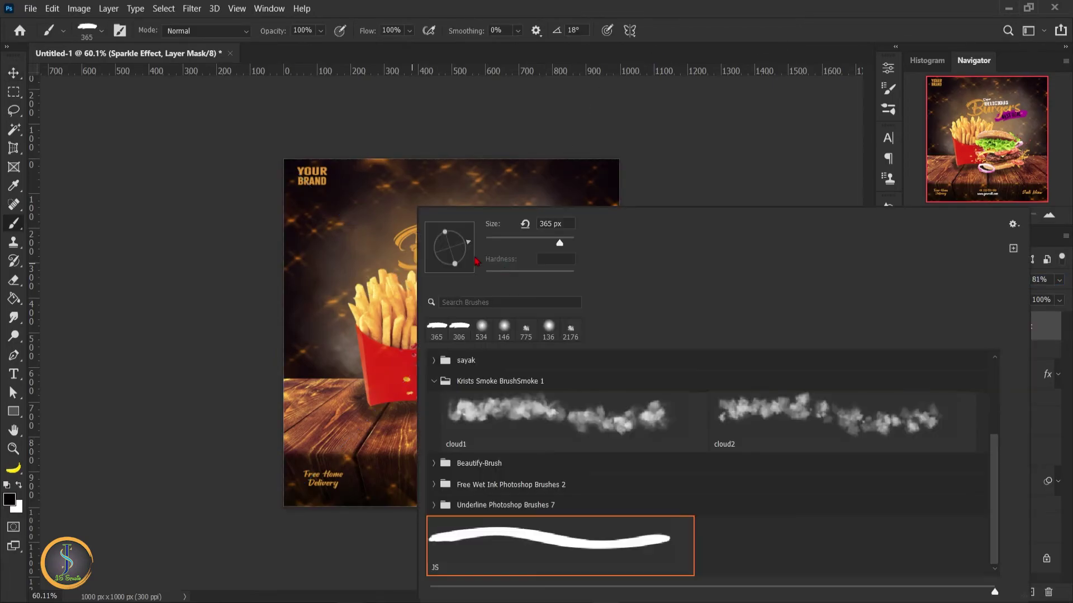
pyautogui.press('Escape')
pyautogui.write('85')
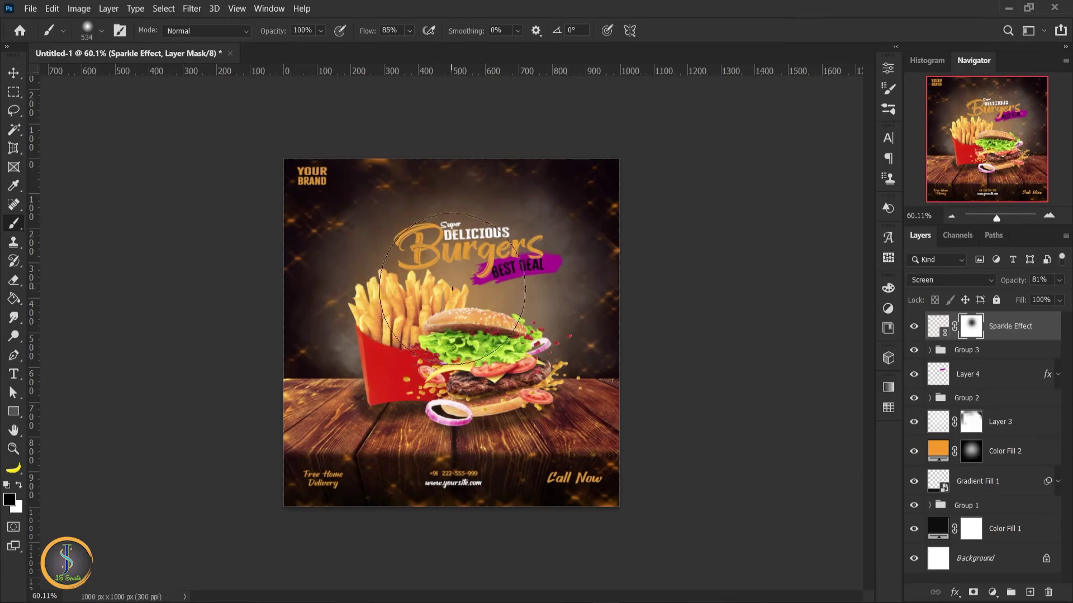
pyautogui.click(420, 357)
pyautogui.press('v')
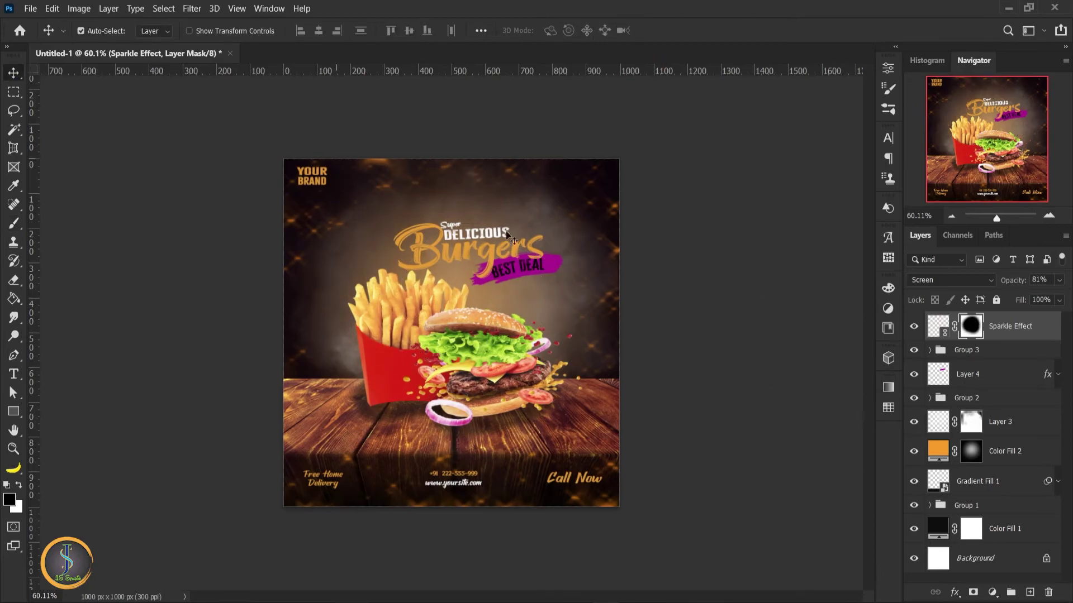
pyautogui.scroll(2, 674, 370)
pyautogui.scroll(-1, 842, 334)
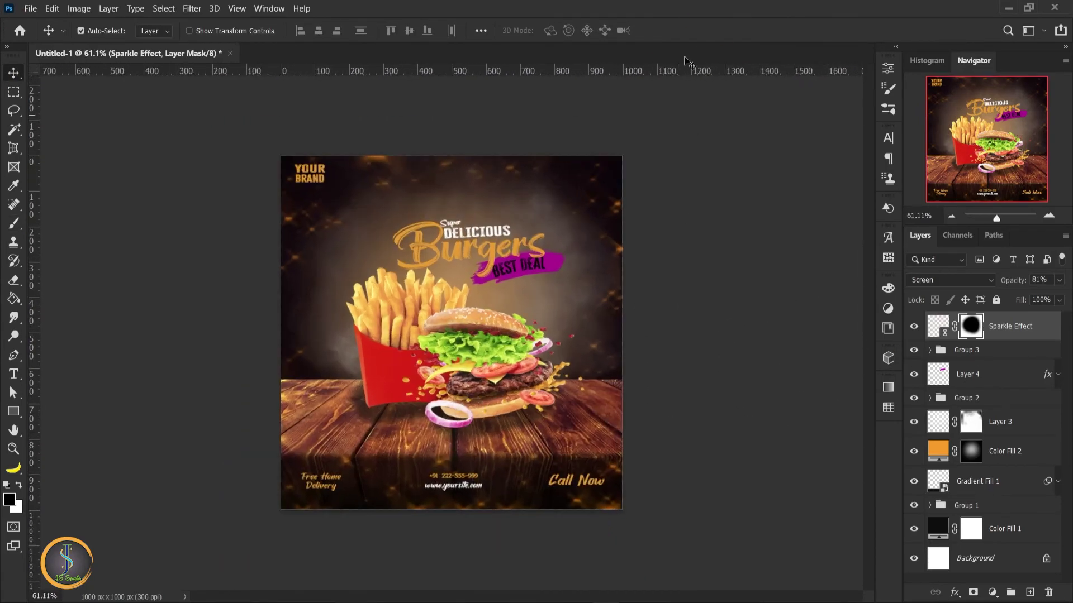
pyautogui.press('b')
pyautogui.press('x')
pyautogui.click(560, 285)
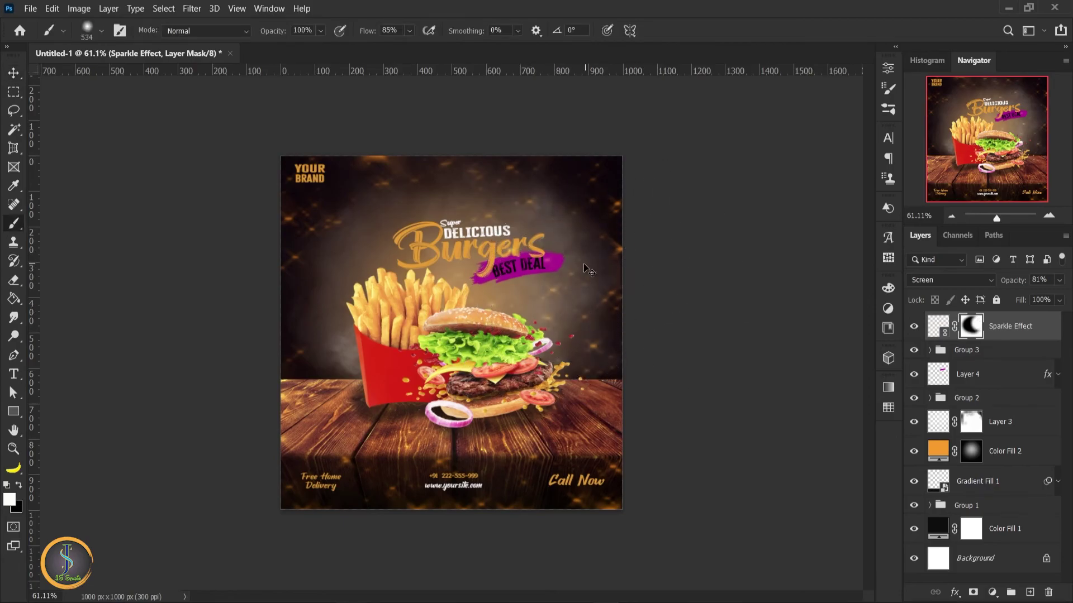
pyautogui.moveTo(368, 30); pyautogui.dragTo(358, 30)
# - Move the Sparkle Effect layer below Group 2 in the Layers panel
pyautogui.press('v')
pyautogui.scroll(-2, 750, 419)
pyautogui.moveTo(1005, 326)
pyautogui.mouseDown()
pyautogui.moveTo(1025, 460)
pyautogui.moveTo(1025, 411)
pyautogui.mouseUp()
pyautogui.scroll(2, 545, 271)
# - Paint white on the Sparkle Effect mask to reveal more sparkles on the left side
pyautogui.click(971, 392)
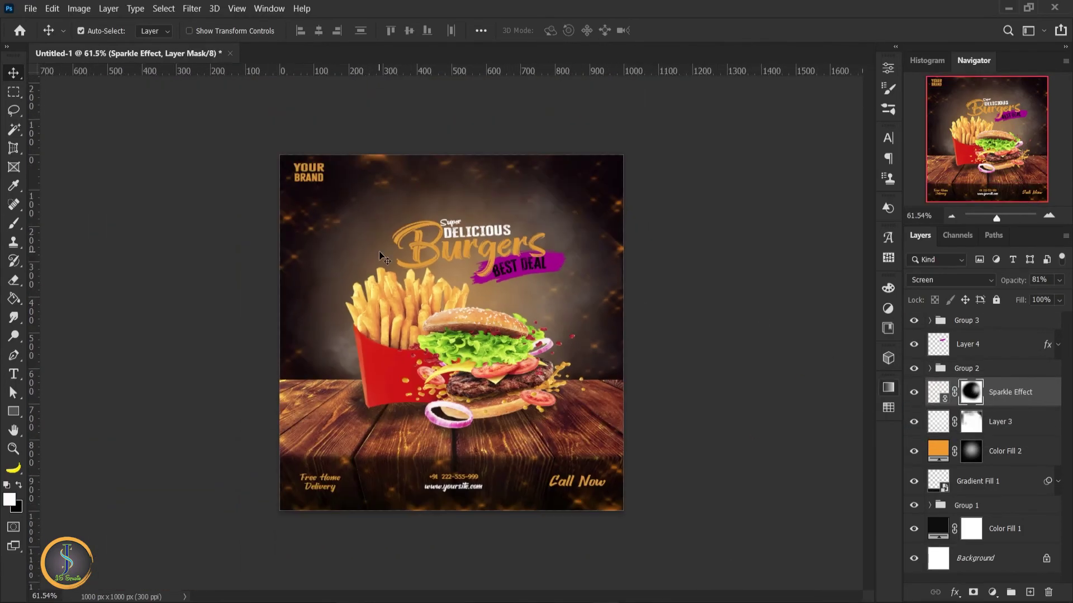
pyautogui.press('b')
pyautogui.press('d')
pyautogui.moveTo(367, 34); pyautogui.dragTo(355, 33)
pyautogui.click(323, 271)
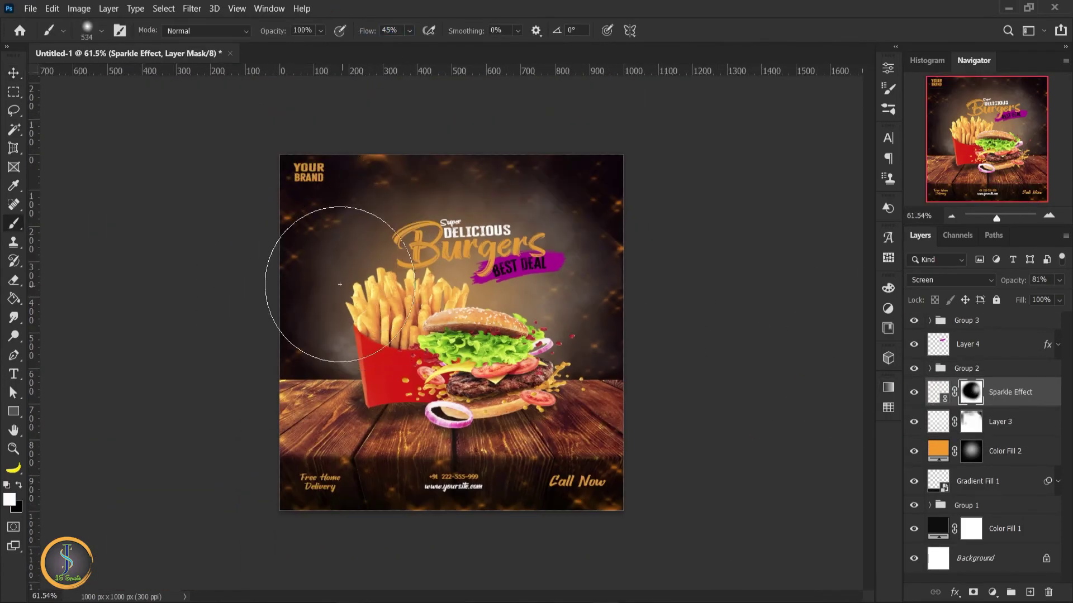
pyautogui.moveTo(1022, 285); pyautogui.dragTo(1015, 285)
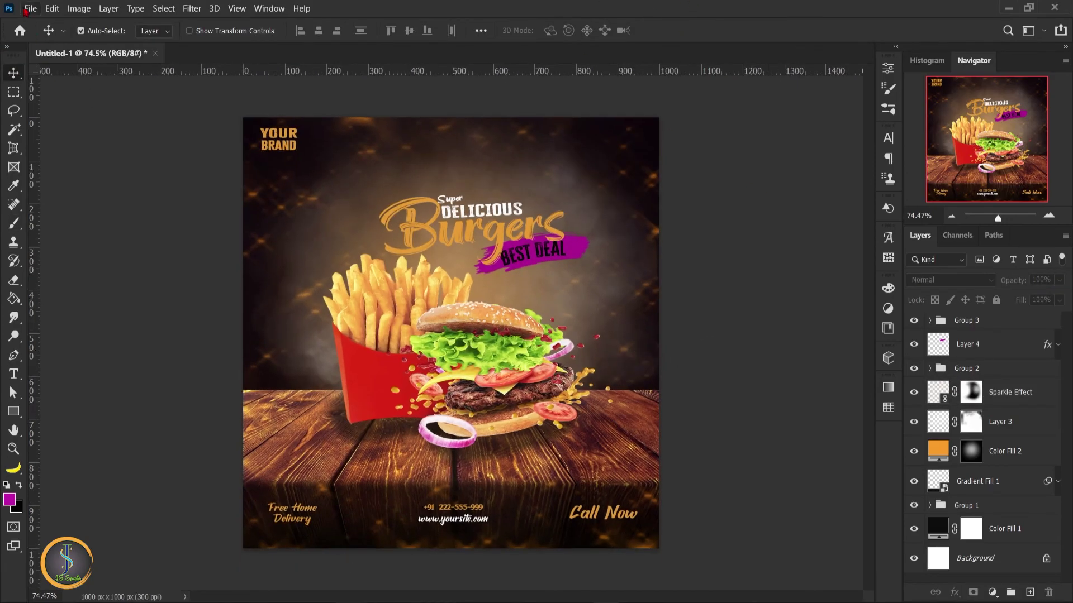
# - Place the logo10121 file linked, shrink it into the top-right corner, and confirm
pyautogui.click(26, 9)
pyautogui.click(51, 290)
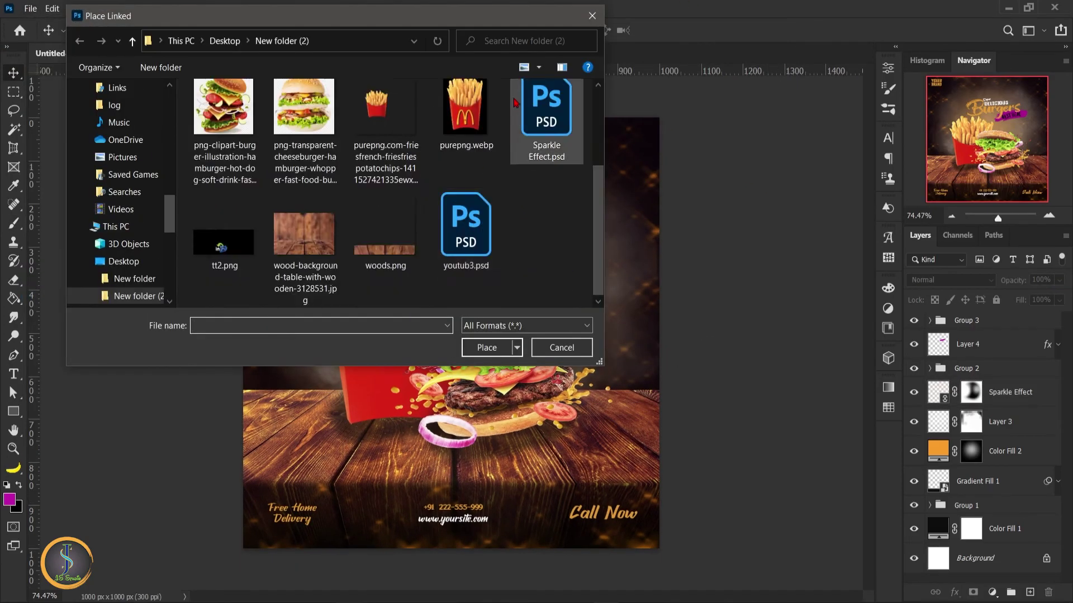
pyautogui.doubleClick(471, 226)
pyautogui.moveTo(661, 116)
pyautogui.keyDown('alt'); pyautogui.mouseDown()
pyautogui.moveTo(472, 311)
pyautogui.moveTo(635, 139)
pyautogui.mouseUp(); pyautogui.keyUp('alt')
pyautogui.press('Return')
pyautogui.scroll(-1, 706, 192)
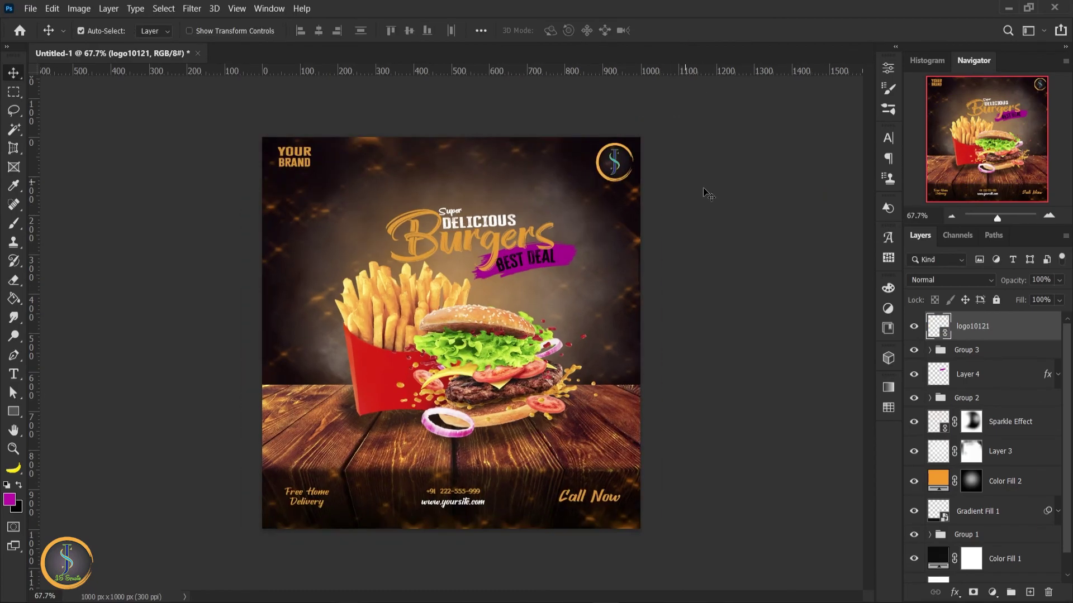
pyautogui.click(775, 374)
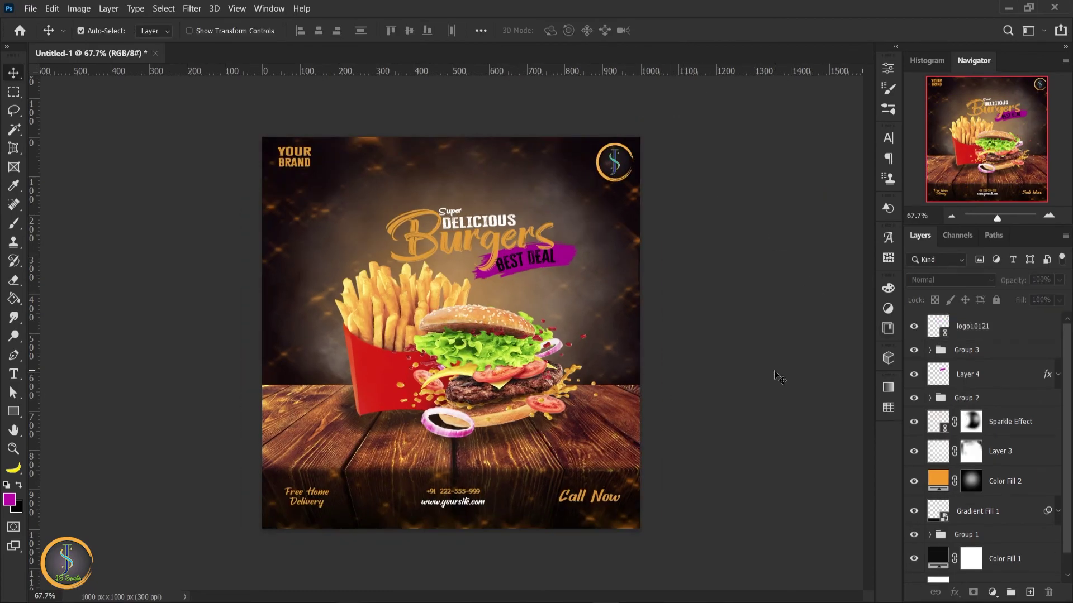